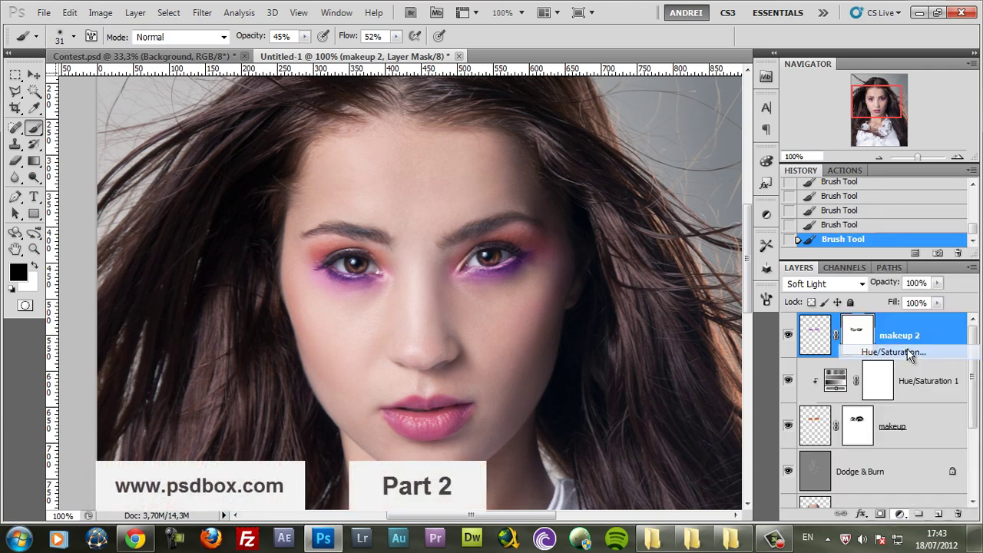
- Add a Hue/Saturation adjustment clipped to the makeup 2 layer with hue +16, saturation -37 and lightness +18
alt+click(921, 357)
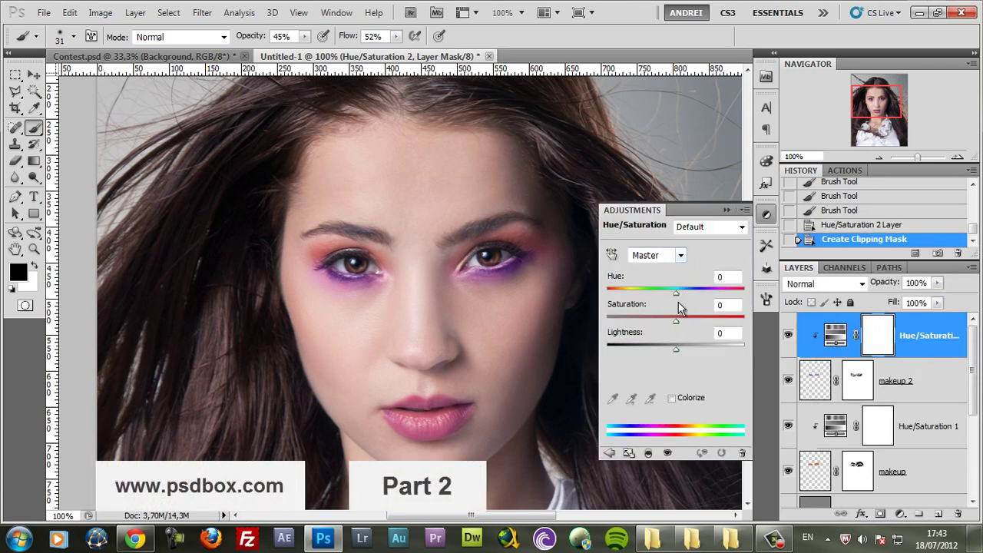
drag(677, 321, 658, 298)
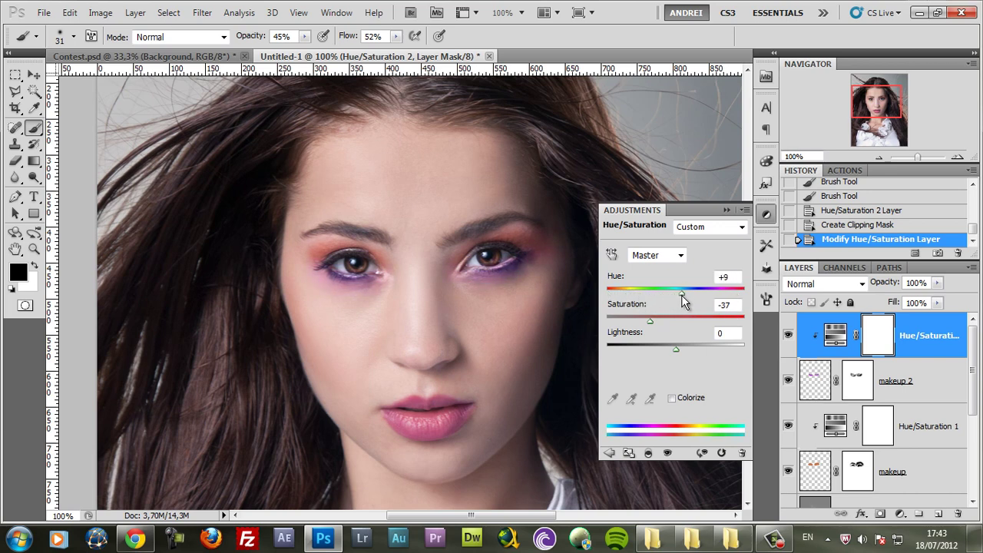
drag(681, 295, 686, 295)
drag(656, 347, 688, 348)
- Lower the opacity of the makeup layer and of the makeup 2 layer
click(933, 462)
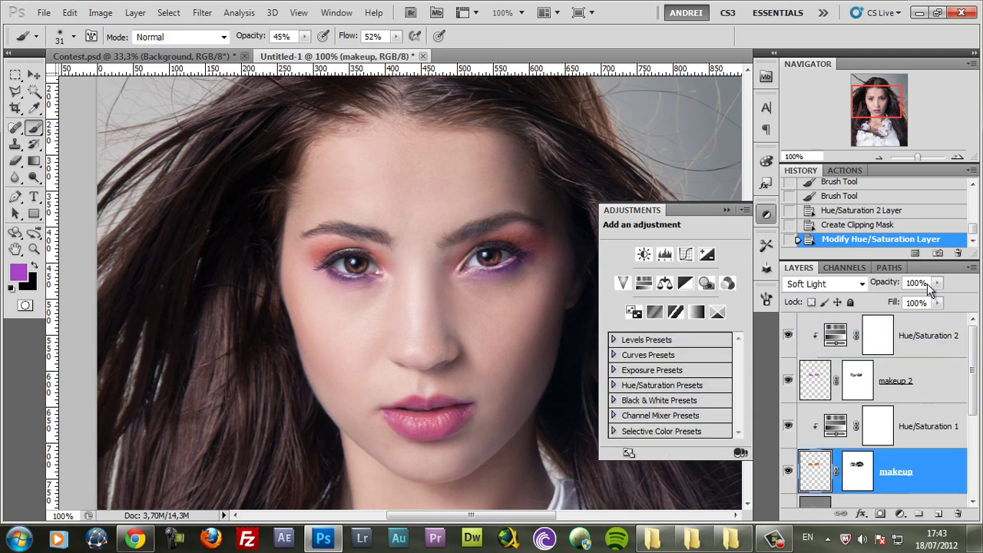
drag(936, 284, 894, 293)
click(922, 339)
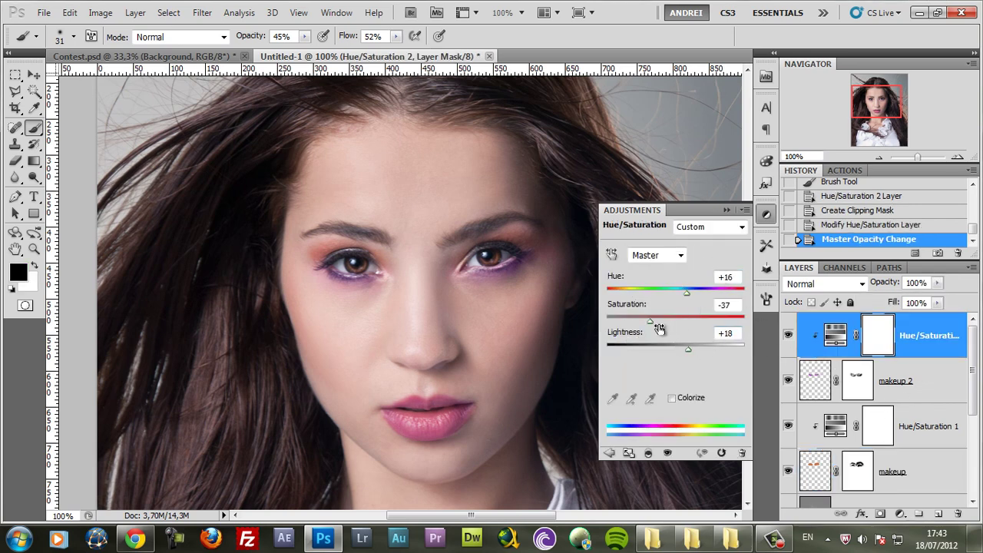
click(921, 385)
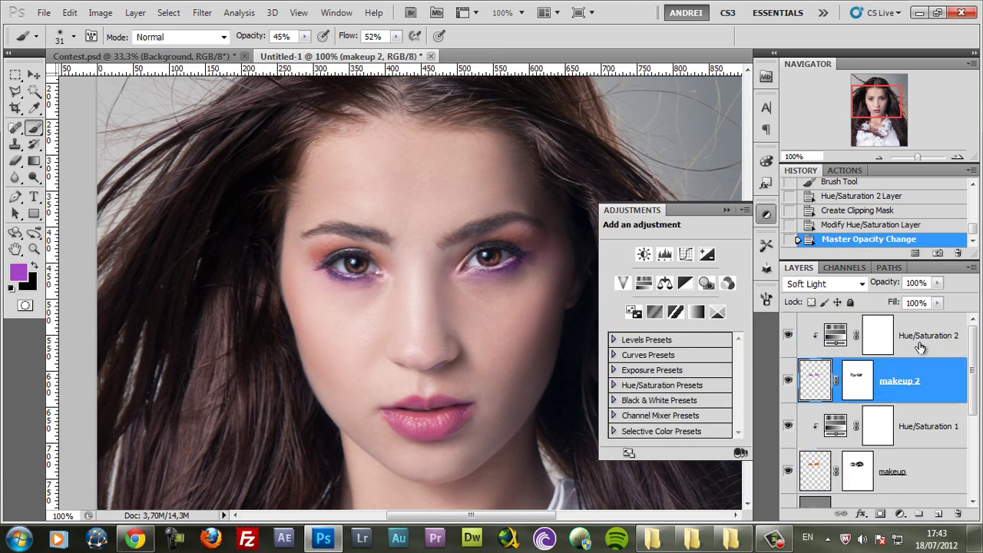
click(921, 347)
click(820, 378)
click(938, 283)
drag(904, 294, 917, 297)
- Group both makeup layers with their Hue/Saturation adjustments and compare the portrait with the group hidden and shown
click(935, 352)
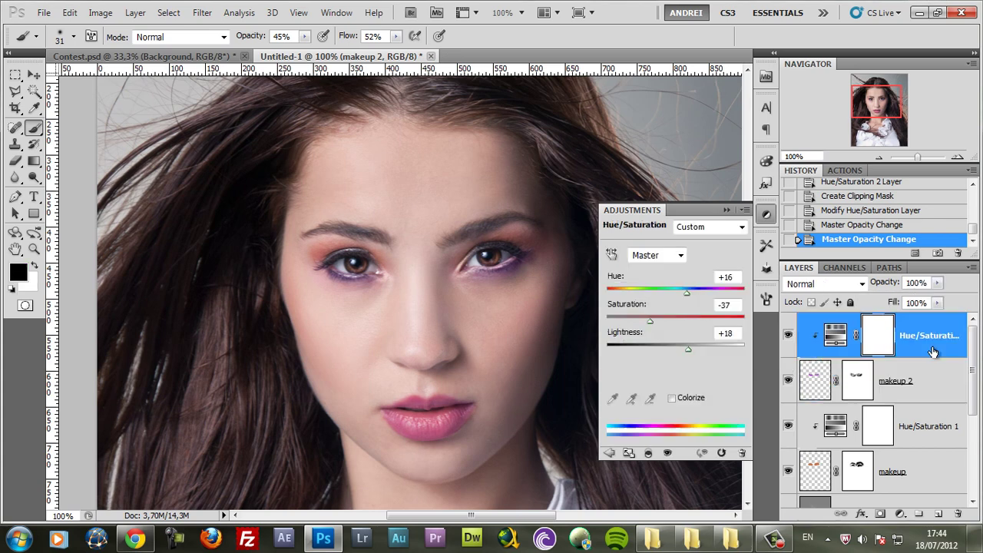
shift+click(914, 478)
key(ctrl+g)
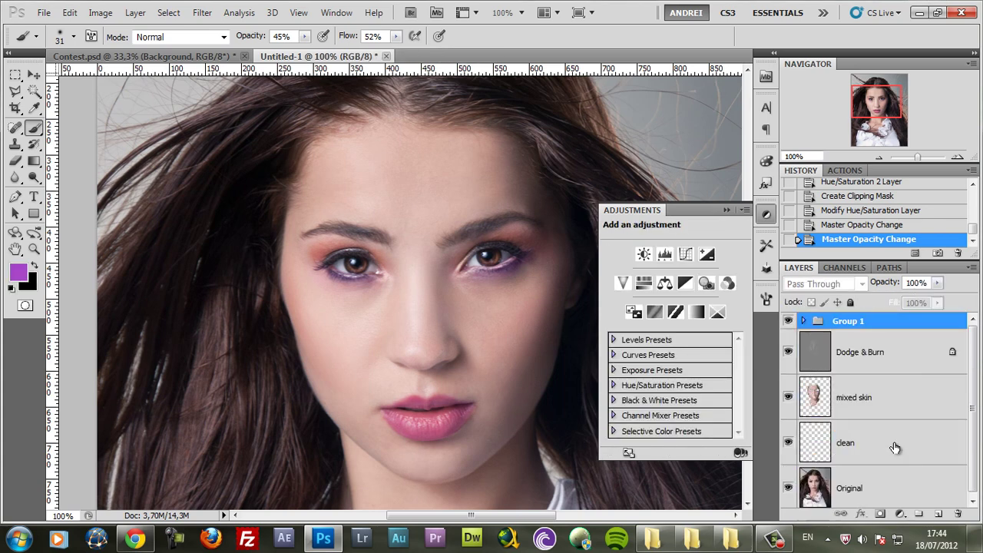
click(790, 321)
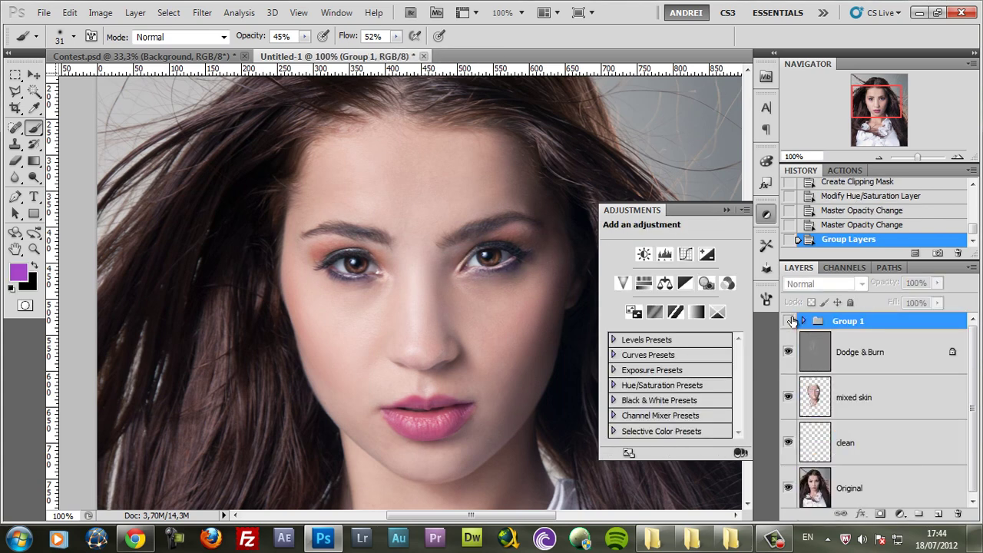
click(789, 321)
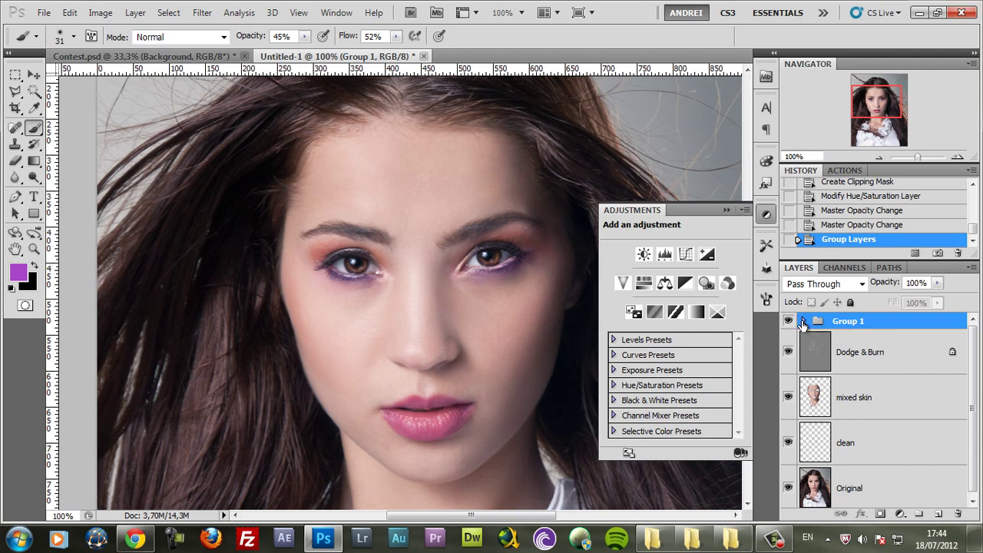
- Set the makeup 2 layer's opacity inside Group 1 to 100% and check the makeup on the whole face
click(803, 321)
click(948, 393)
click(937, 282)
drag(937, 300, 958, 299)
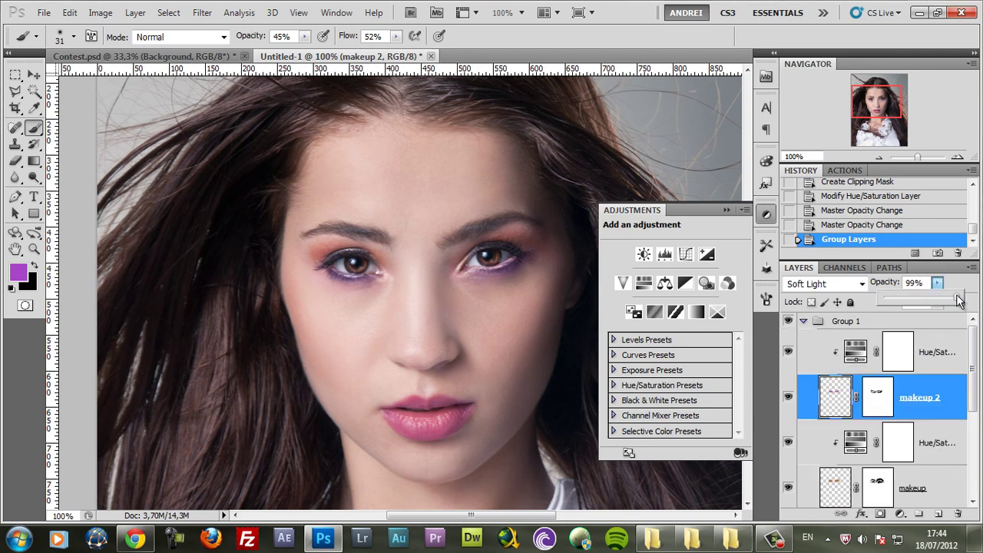
click(730, 207)
scroll(558, 259, down, 1)
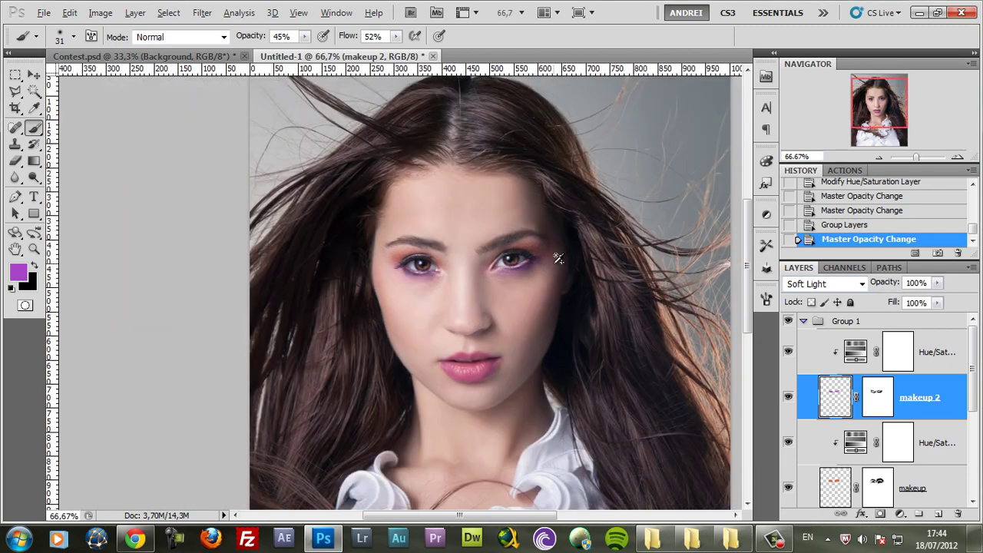
scroll(557, 259, down, 1)
scroll(546, 276, up, 1)
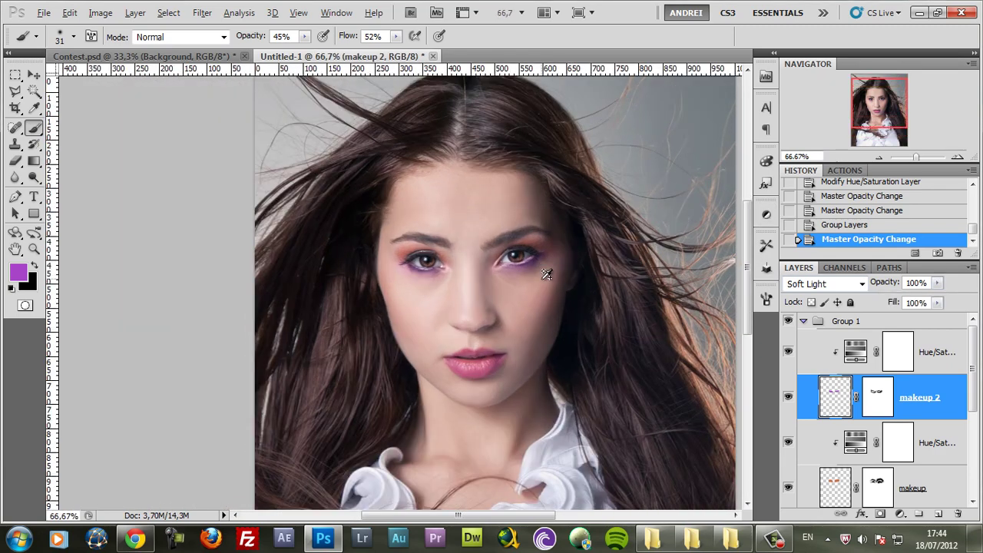
scroll(517, 230, up, 1)
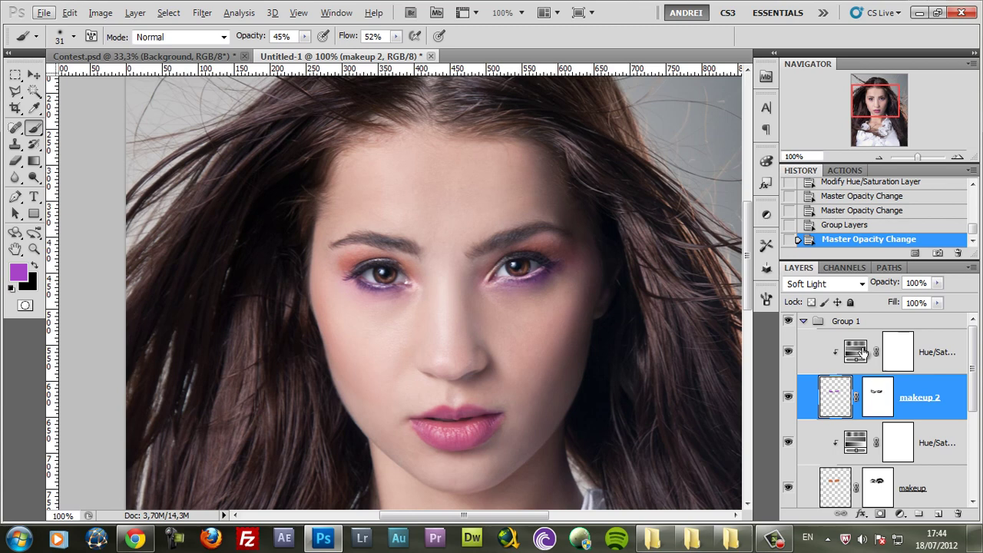
- Collapse Group 1 and select the Dodge & Burn layer for work on the eye area
click(802, 321)
click(880, 368)
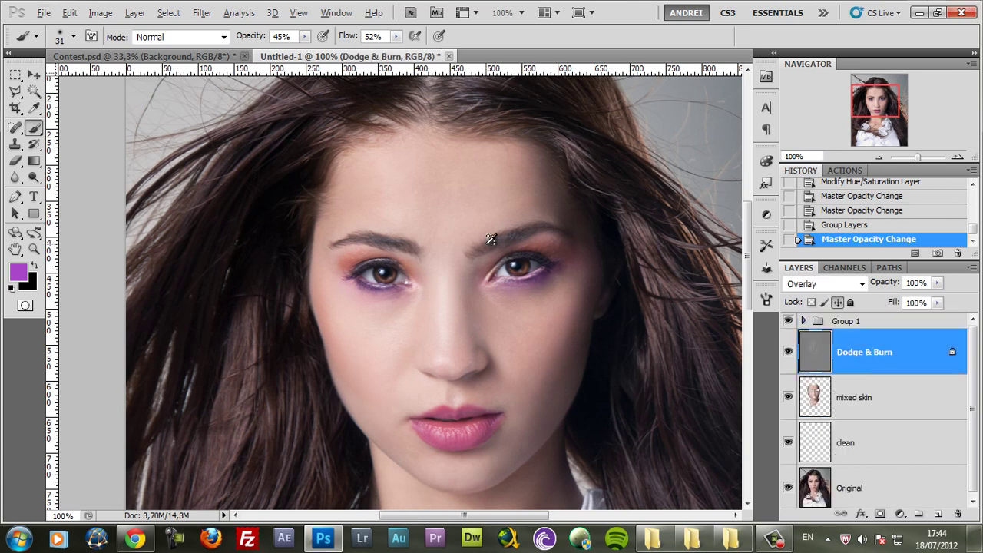
scroll(487, 246, up, 1)
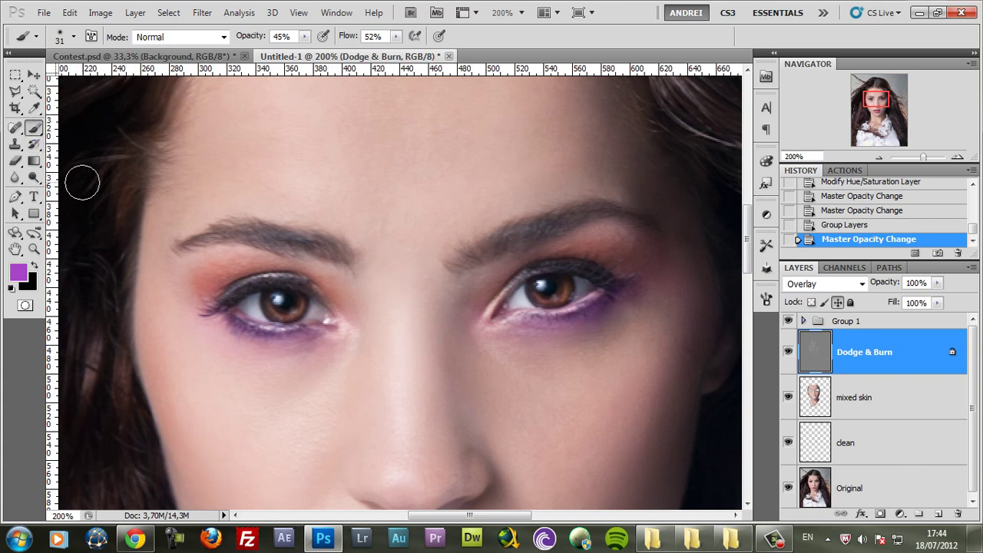
click(32, 180)
right_click(31, 184)
click(73, 205)
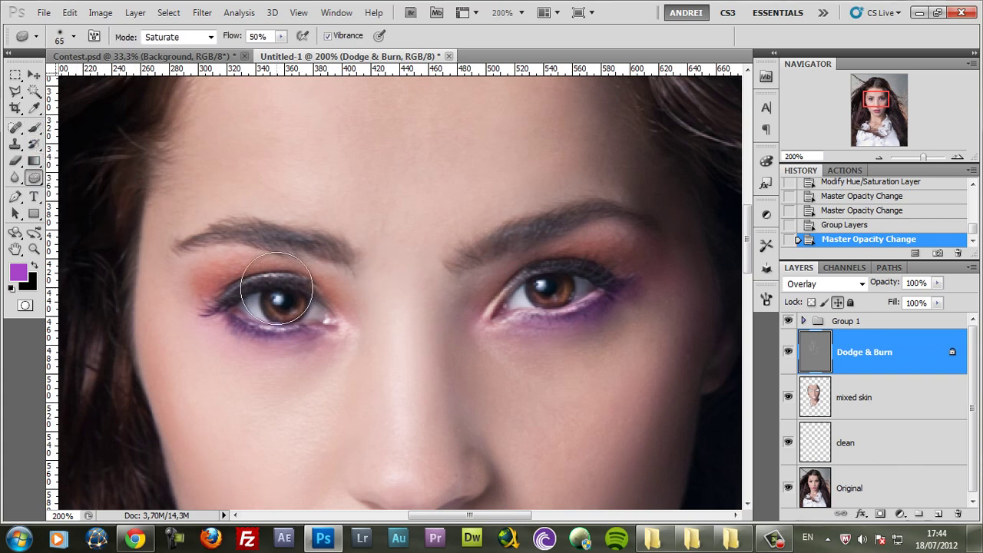
right_click(292, 289)
drag(349, 319, 320, 326)
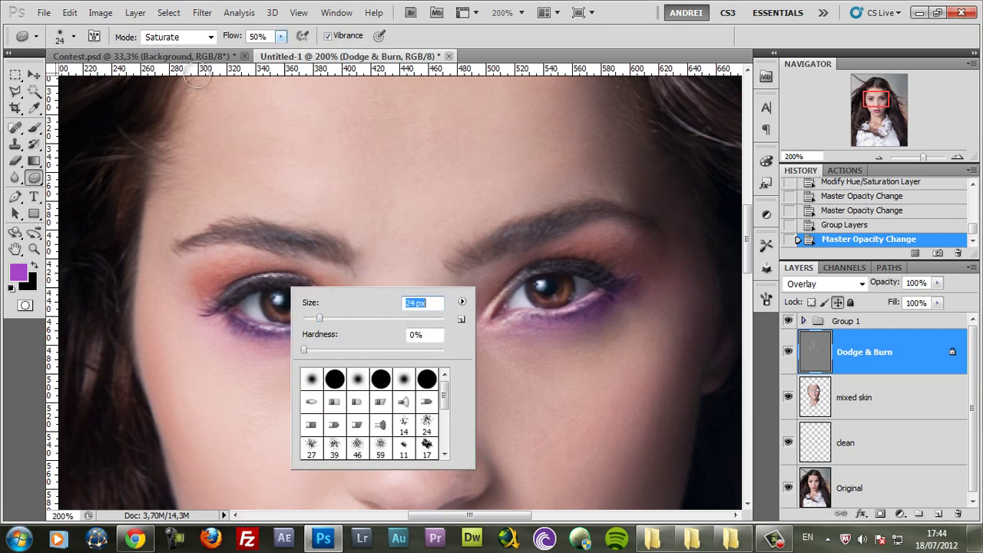
- Set up the Burn tool for midtones with 13% exposure and a soft 32 px brush
click(35, 178)
right_click(35, 178)
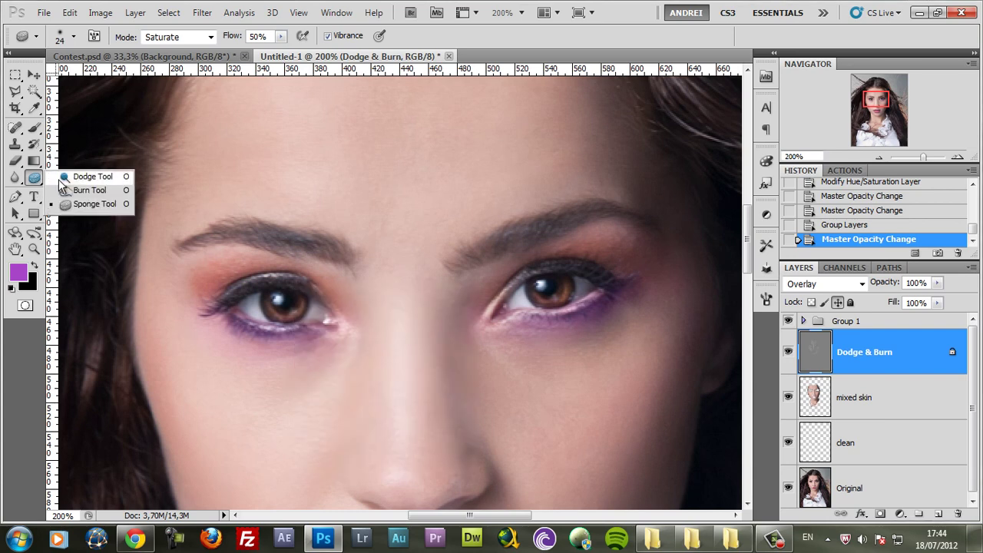
click(90, 190)
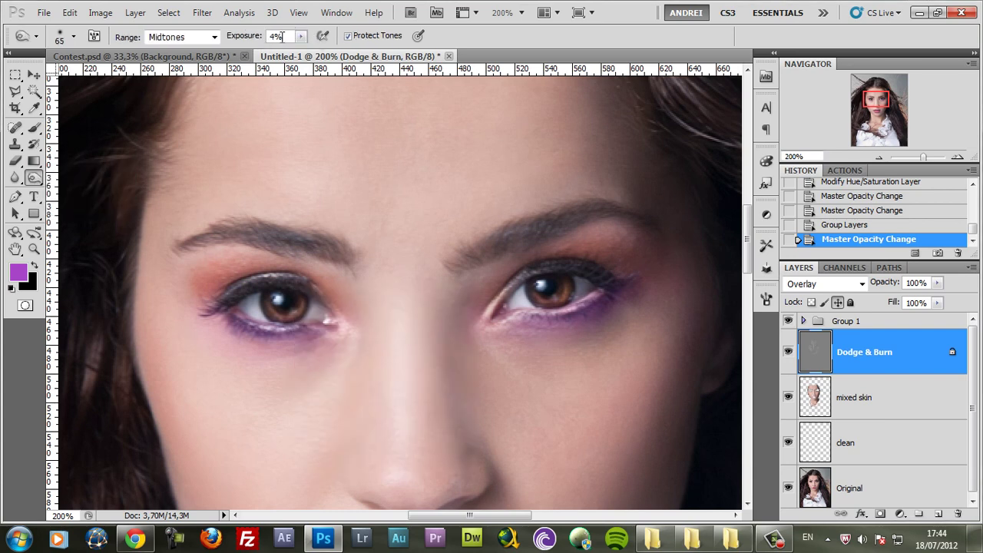
drag(280, 39, 230, 61)
text(13)
right_click(395, 216)
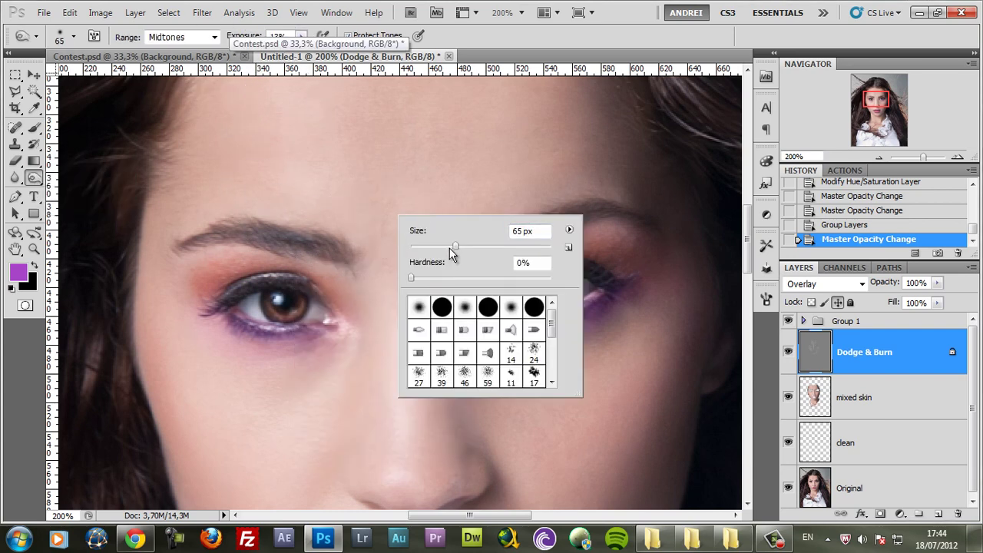
drag(451, 249, 437, 251)
click(433, 248)
key(Return)
- Darken both eyebrows with Burn strokes on the Dodge & Burn layer
mouse_move(329, 250)
mouse_down()
mouse_move(229, 221)
mouse_move(225, 236)
mouse_move(191, 231)
mouse_move(271, 259)
mouse_up()
mouse_move(457, 262)
mouse_down()
mouse_move(560, 217)
mouse_move(538, 221)
mouse_up()
mouse_move(538, 221)
mouse_down()
mouse_move(568, 227)
mouse_move(637, 215)
mouse_up()
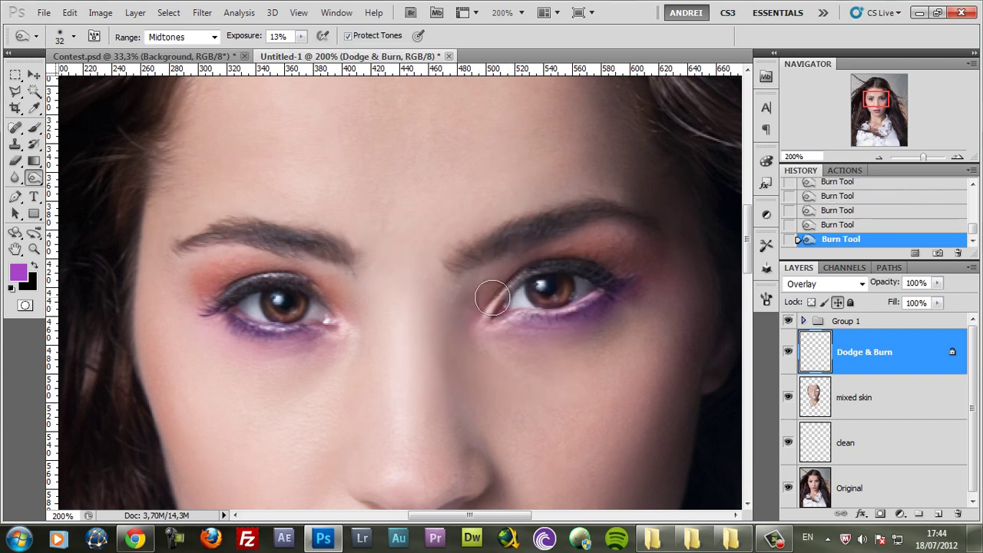
- Burn the lash lines and eye makeup with smaller brushes, using 25 px under the eye on the image's left side
key(bracketleft)
key(bracketleft)
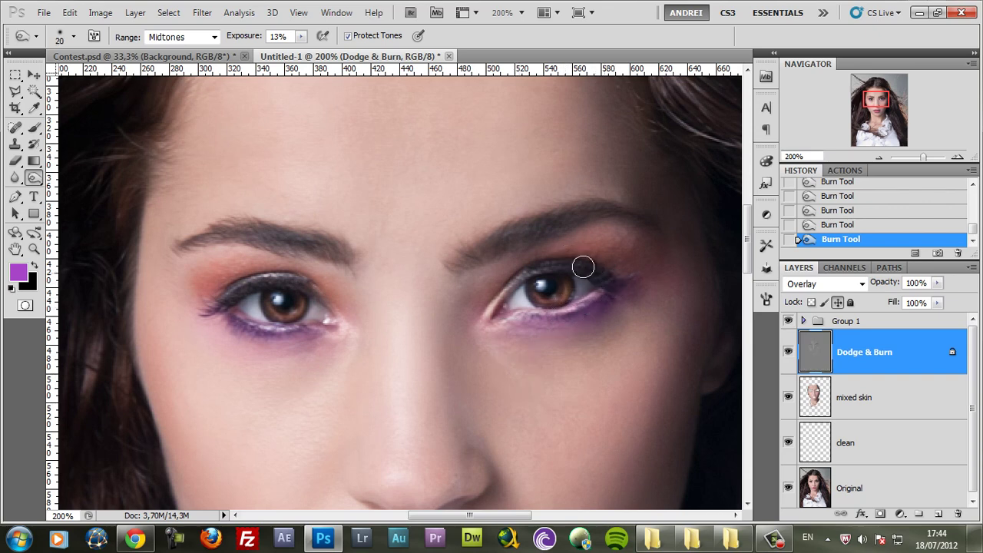
key(bracketleft)
key(bracketleft)
key(bracketleft)
key(bracketright)
key(bracketright)
key(bracketright)
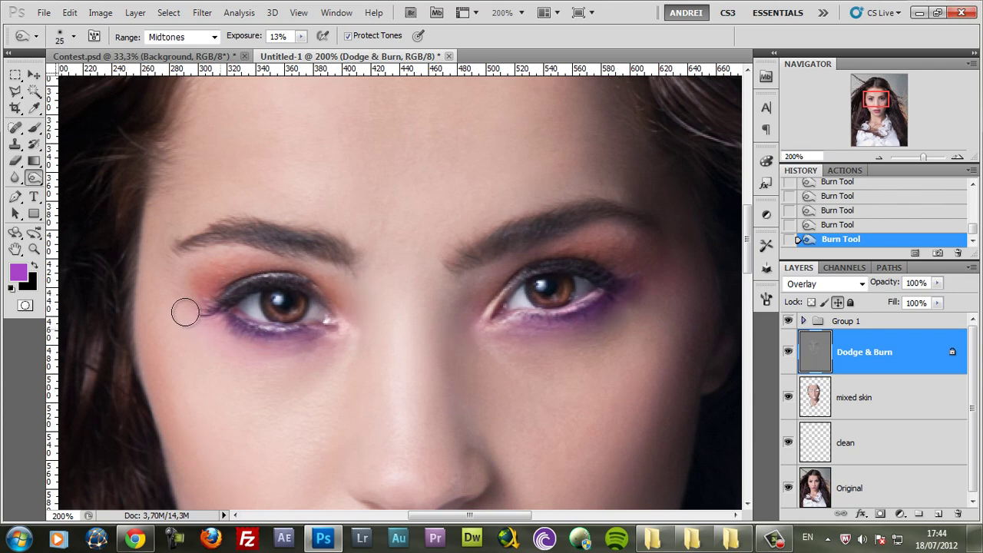
mouse_move(185, 312)
mouse_down()
mouse_move(250, 342)
mouse_move(309, 345)
mouse_move(224, 331)
mouse_move(208, 304)
mouse_move(340, 328)
mouse_up()
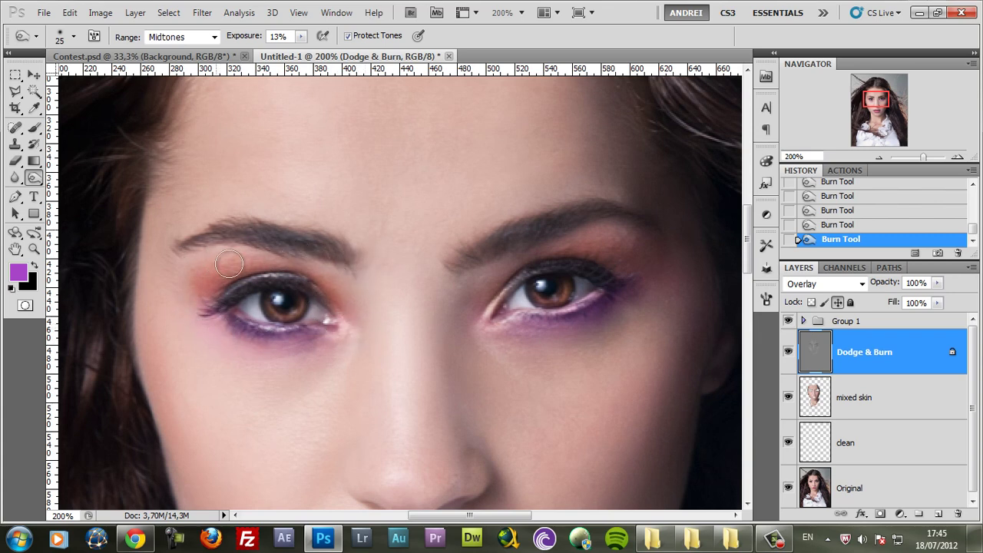
- Compare the portrait before and after burning by stepping through the history and toggling the Dodge & Burn layer's visibility
scroll(442, 292, down, 2)
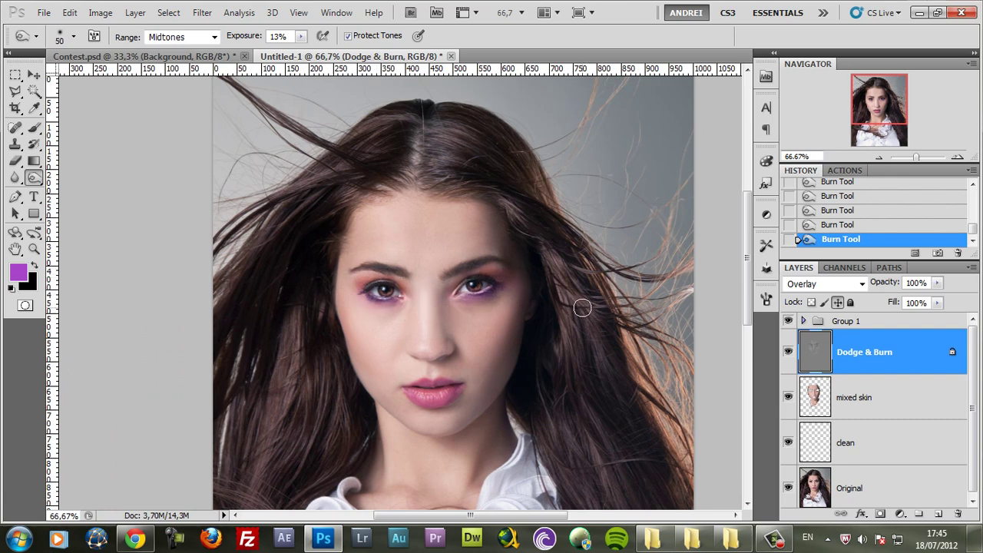
key(ctrl+alt+z)
key(ctrl+alt+z)
key(ctrl+shift+z)
key(ctrl+shift+z)
click(790, 352)
click(790, 352)
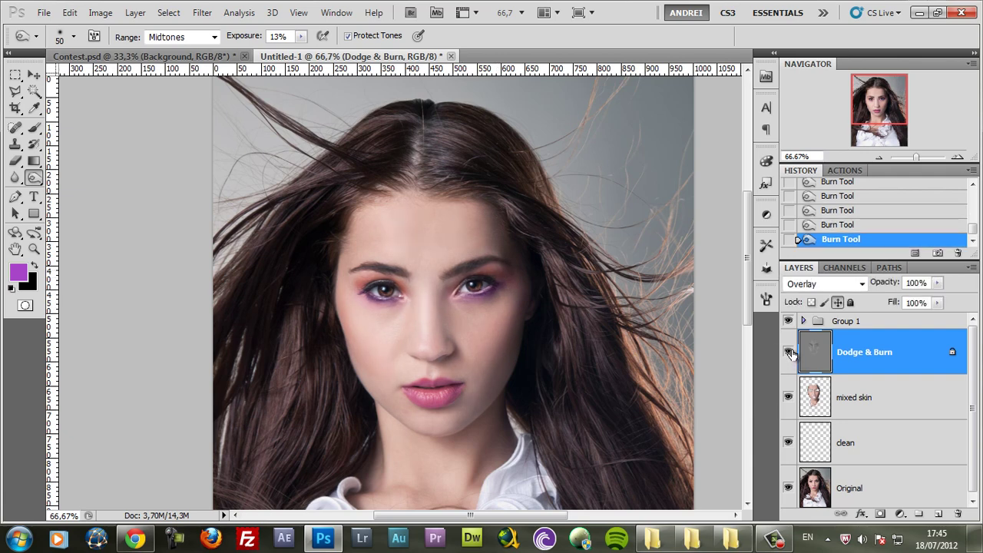
click(791, 351)
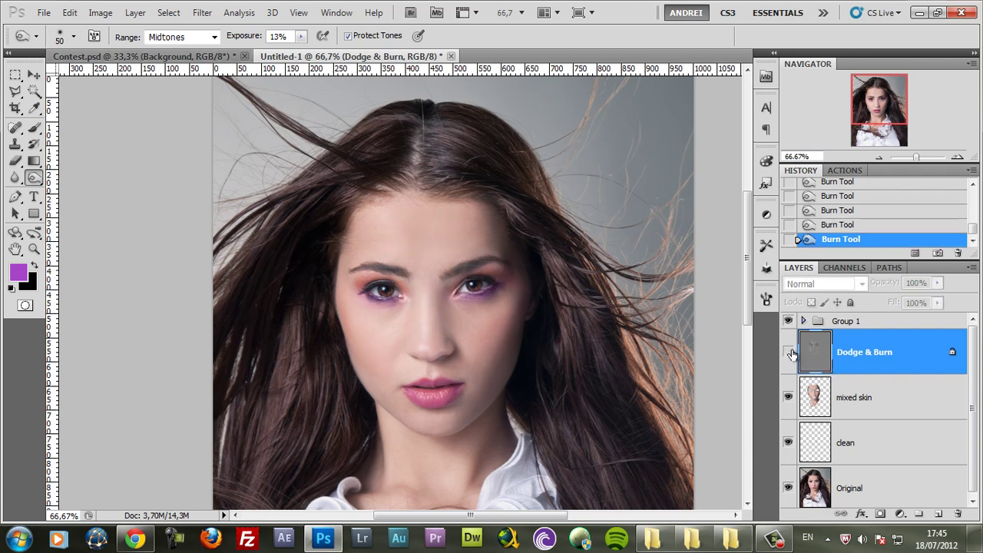
click(790, 352)
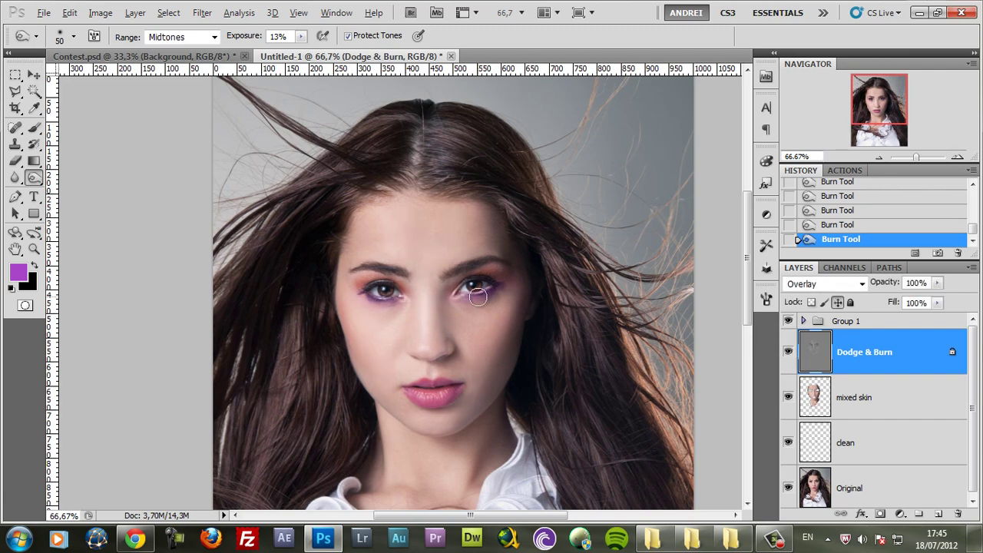
- Set up the Dodge tool for the lips with midtones range and 20% exposure
scroll(470, 311, up, 1)
scroll(370, 471, up, 1)
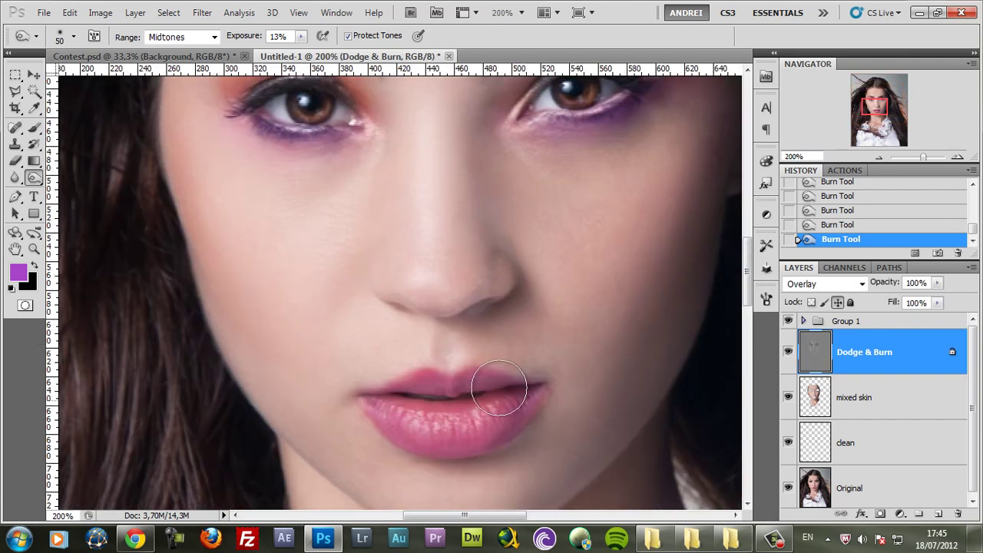
drag(564, 367, 553, 294)
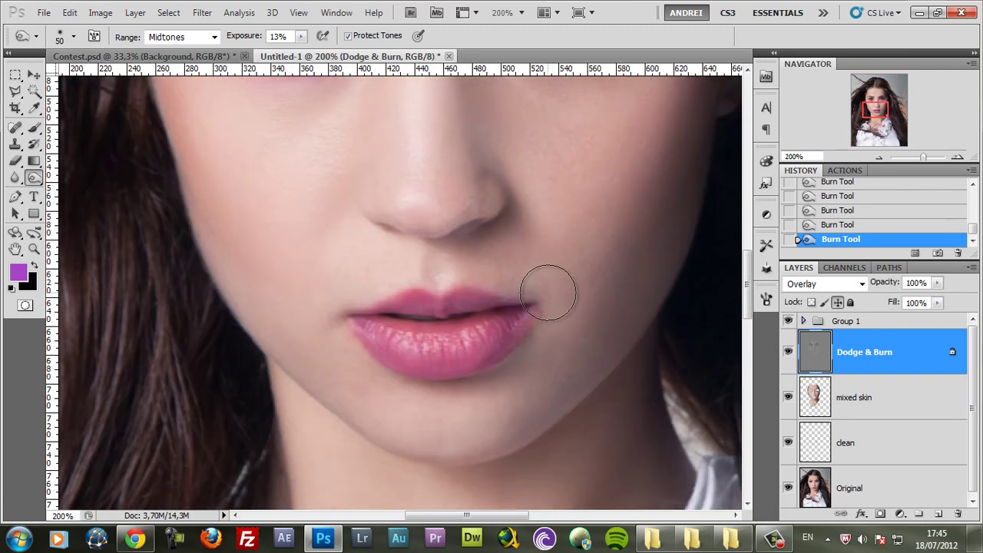
right_click(535, 296)
drag(589, 326, 563, 328)
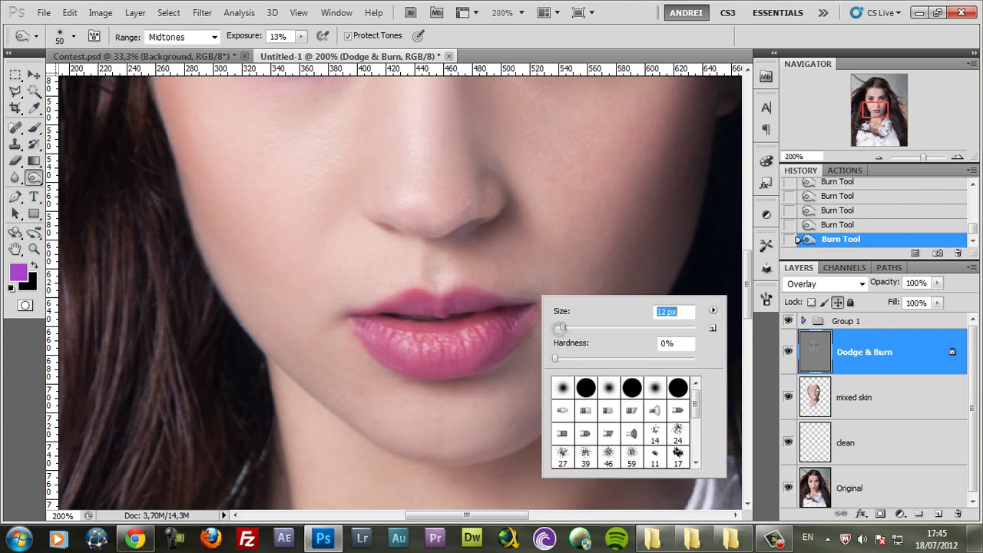
click(32, 181)
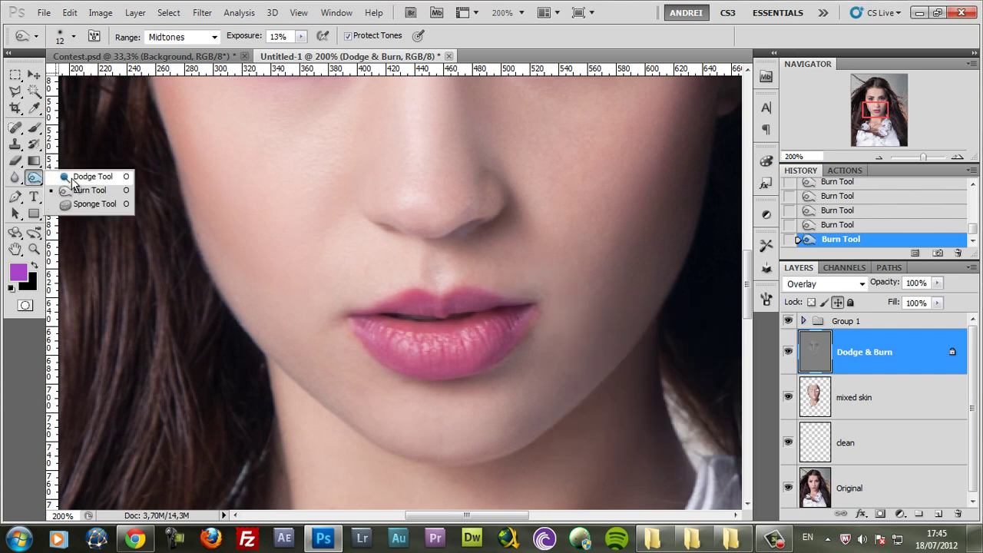
click(72, 178)
right_click(539, 305)
click(566, 340)
drag(301, 36, 312, 57)
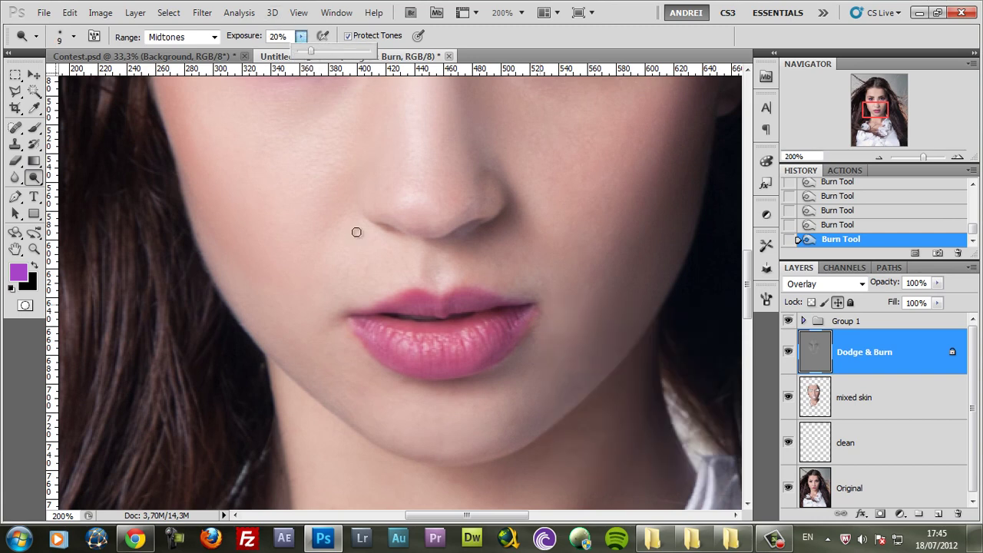
- Brighten the lip highlights with Dodge strokes using a 6 px brush on the Dodge & Burn layer
right_click(422, 353)
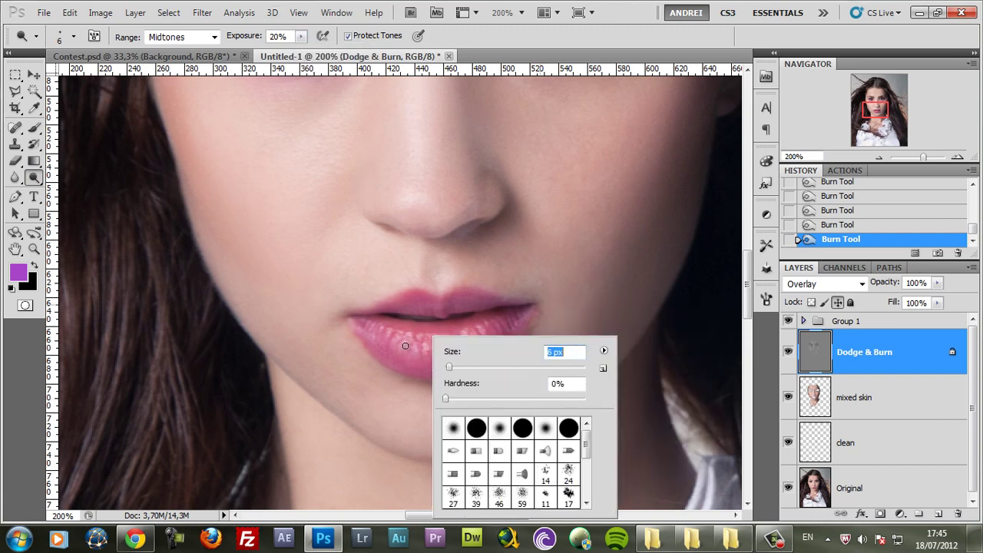
key(bracketleft)
key(bracketleft)
key(bracketleft)
key(Return)
click(407, 352)
click(426, 356)
click(441, 351)
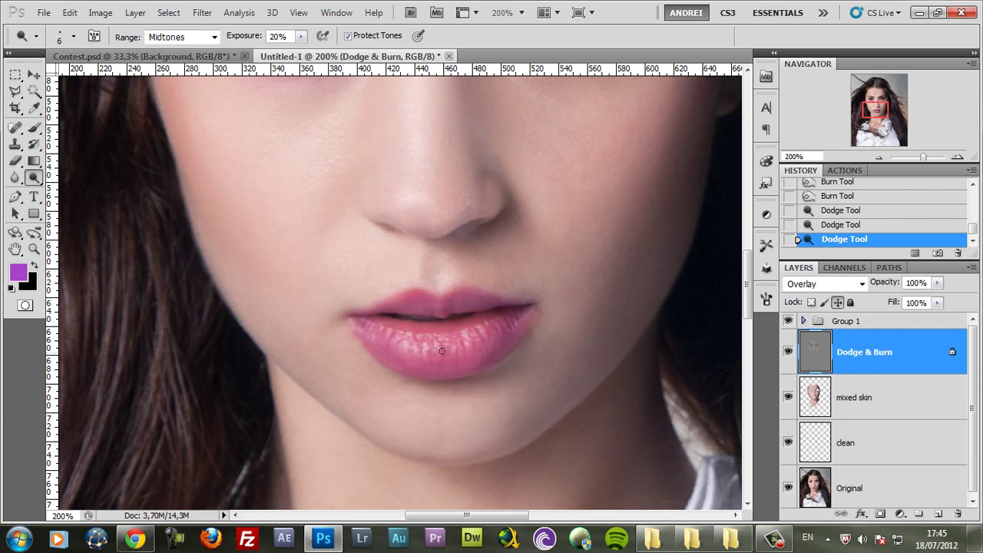
click(484, 343)
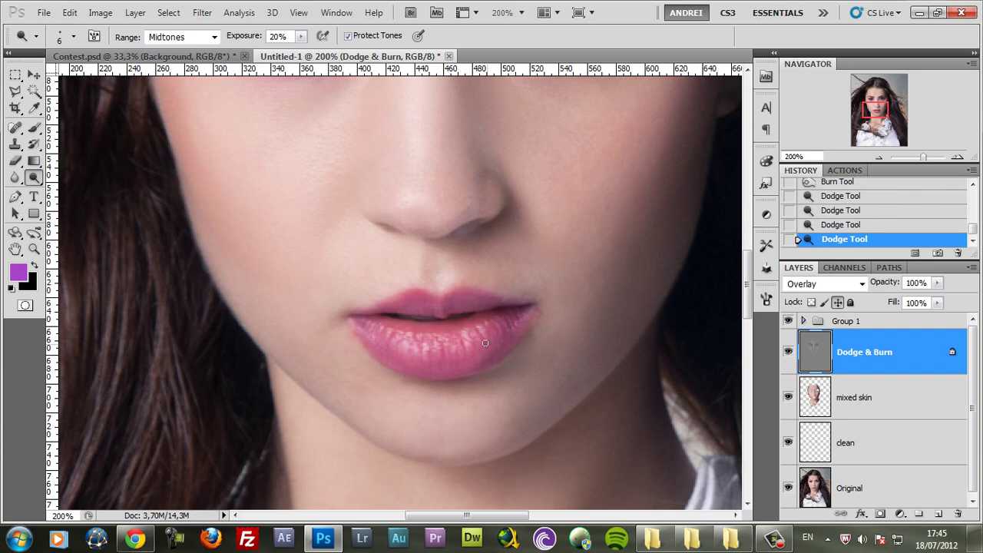
click(499, 295)
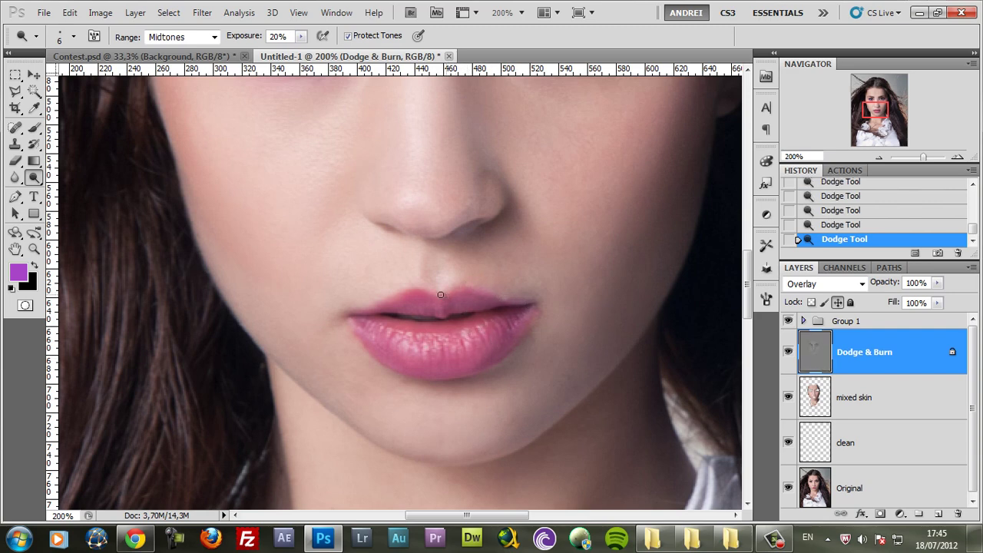
click(478, 331)
click(840, 197)
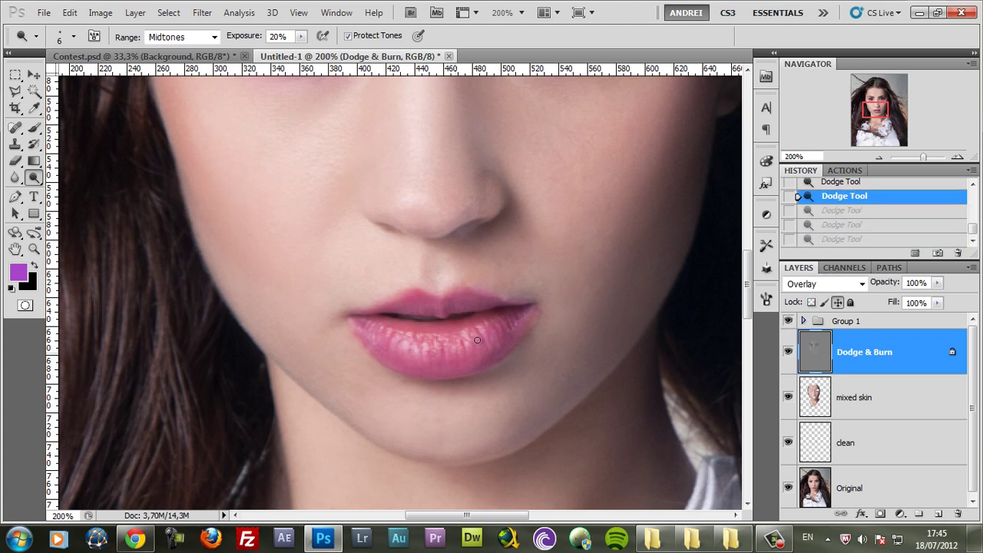
mouse_move(480, 338)
mouse_down()
mouse_move(509, 339)
mouse_move(455, 333)
mouse_up()
- Burn the edges of the lips with a 16 px brush, midtones range and 10% exposure
drag(40, 185, 92, 204)
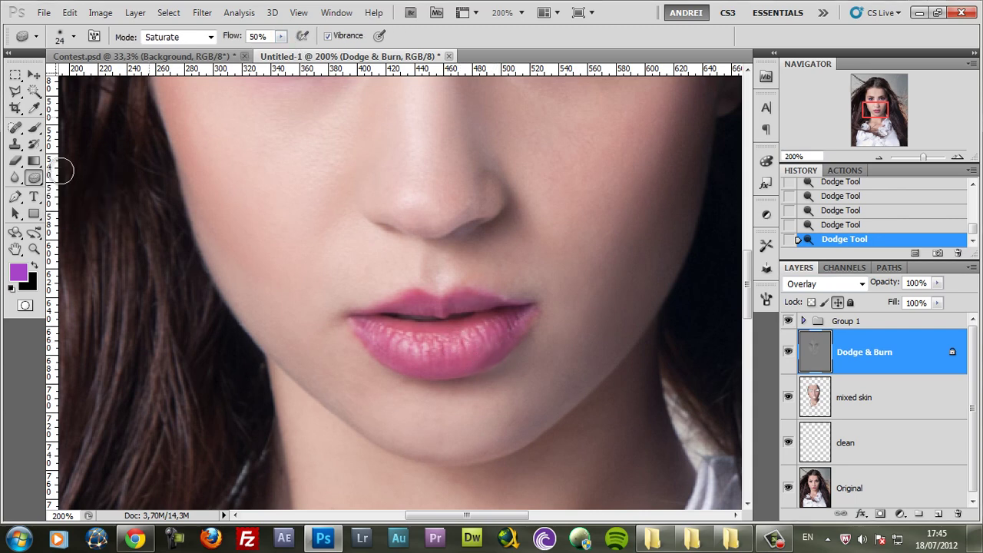
drag(35, 177, 77, 190)
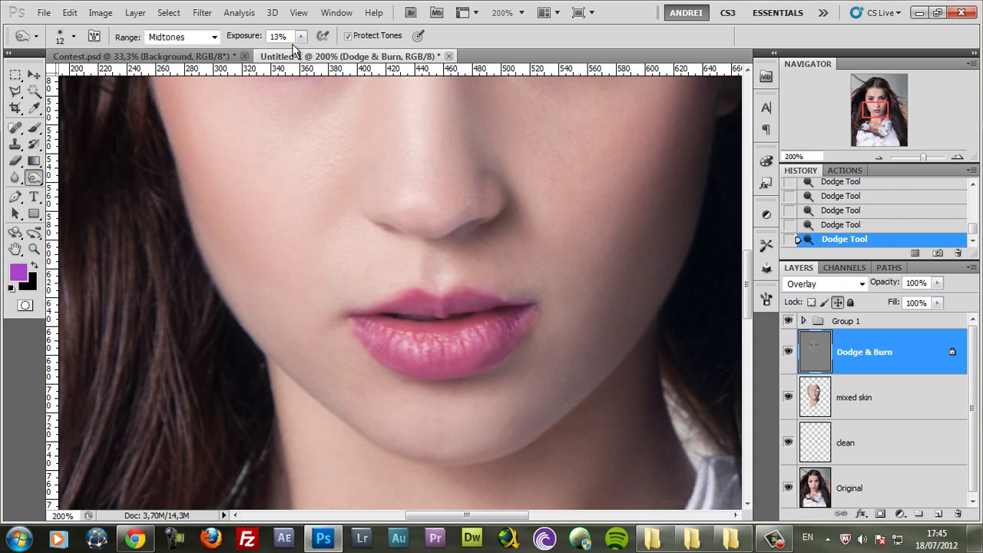
right_click(516, 335)
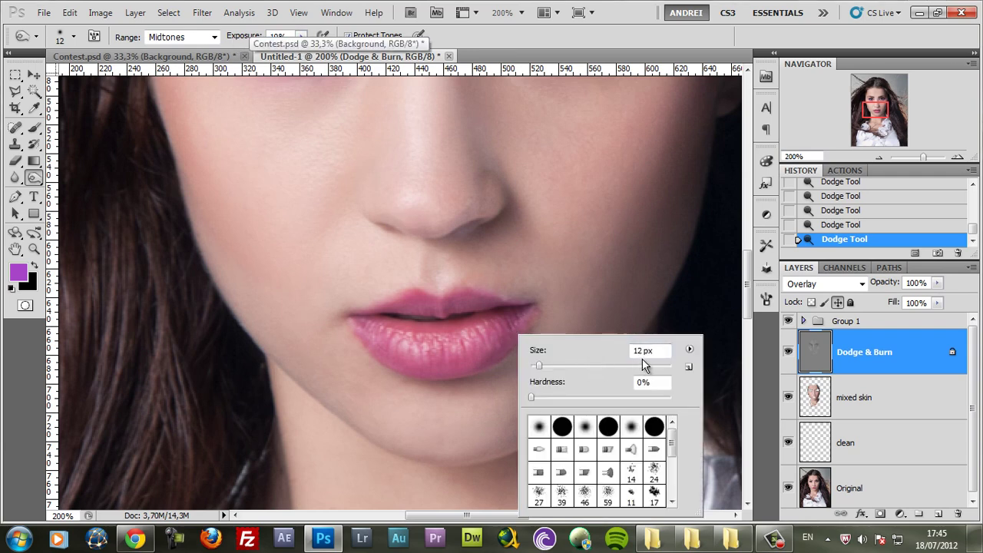
scroll(657, 350, up, 4)
mouse_move(381, 353)
mouse_down()
mouse_move(485, 363)
mouse_move(532, 325)
mouse_move(526, 291)
mouse_move(434, 292)
mouse_move(446, 306)
mouse_move(349, 314)
mouse_up()
mouse_move(467, 327)
mouse_down()
mouse_move(530, 318)
mouse_move(430, 313)
mouse_up()
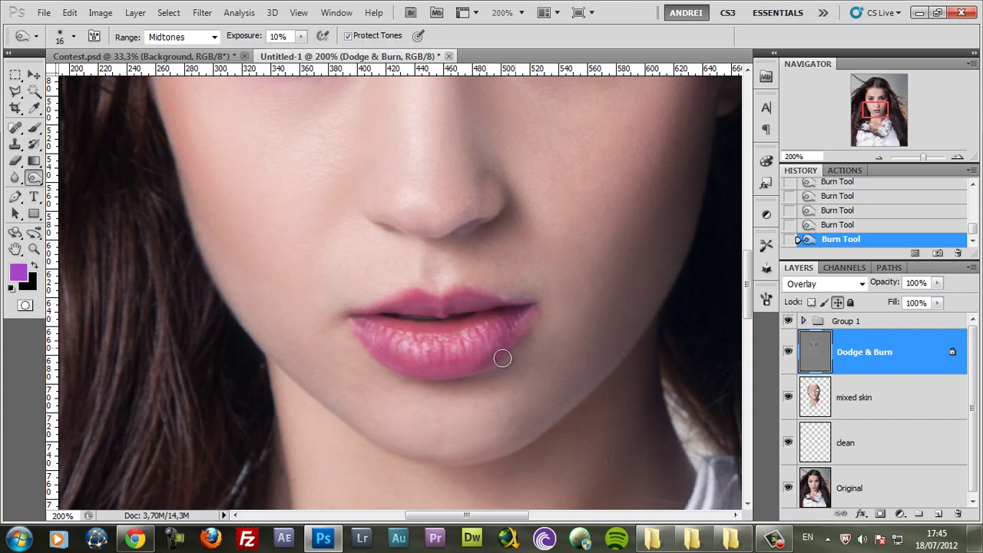
- Compare the portrait with and without the Dodge & Burn layer
scroll(577, 318, down, 2)
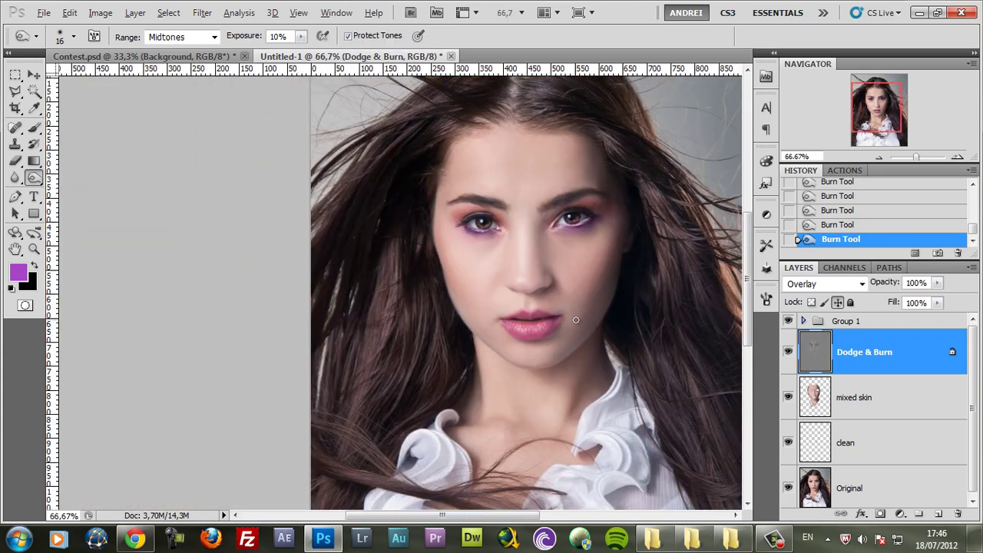
scroll(639, 329, up, 1)
click(788, 351)
click(788, 351)
scroll(511, 337, up, 1)
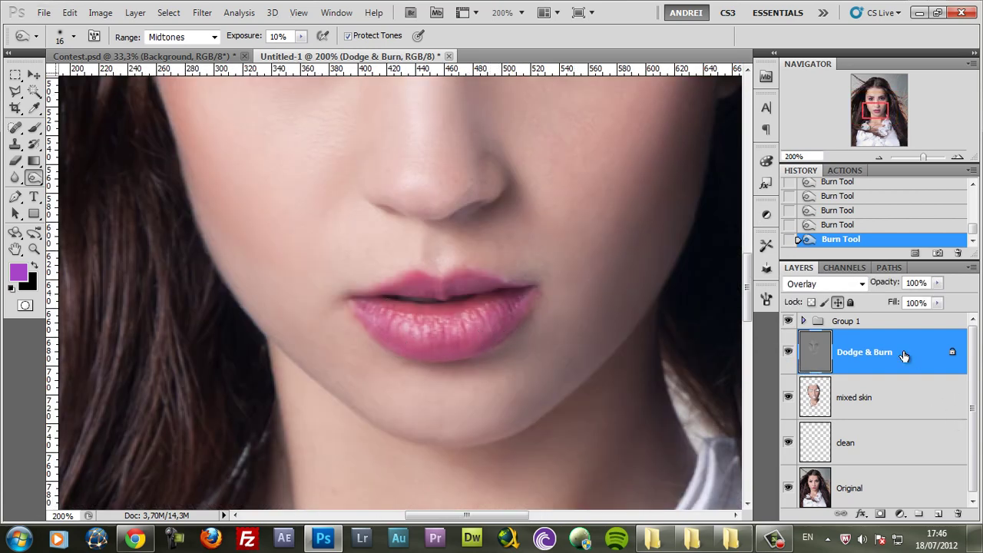
- Rename Group 1 as makeup
double_click(848, 322)
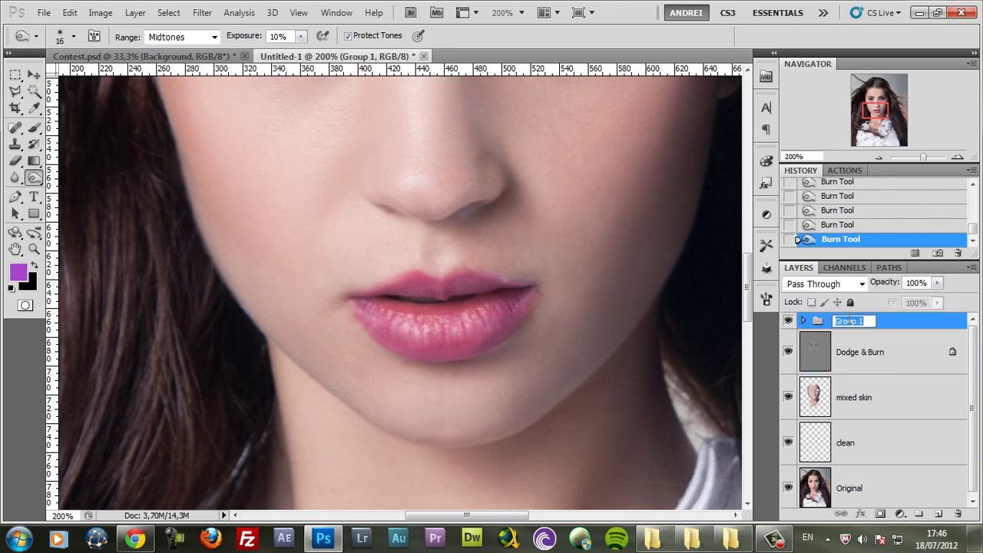
text(makeup)
key(Return)
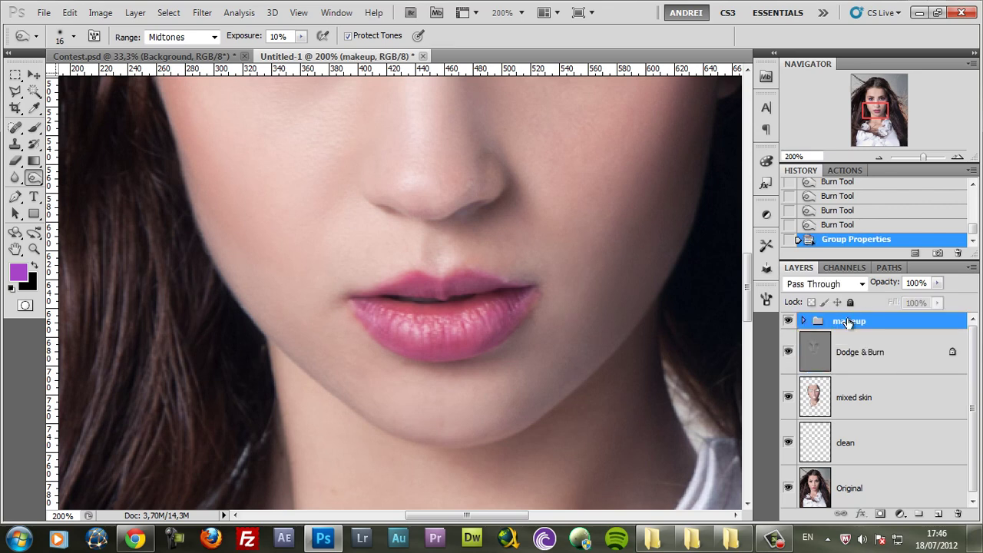
- Add a Hue/Saturation adjustment layer above the other layers inside the makeup group and fill its mask with black
click(804, 321)
click(939, 351)
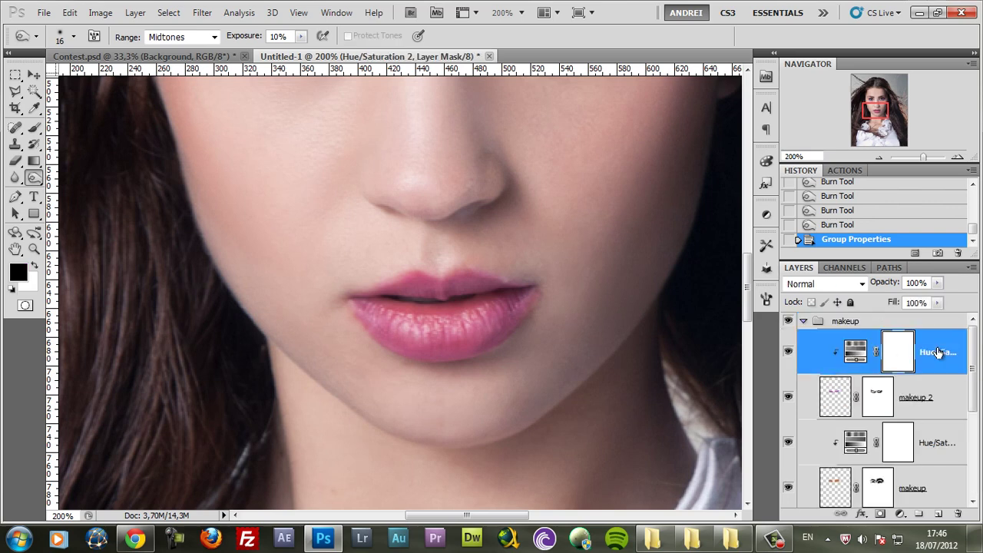
click(898, 515)
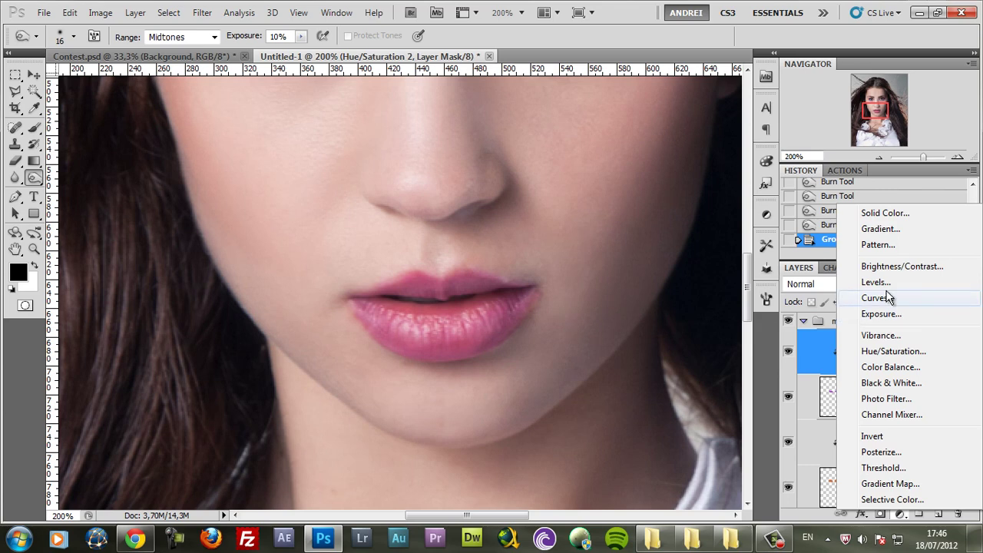
click(912, 351)
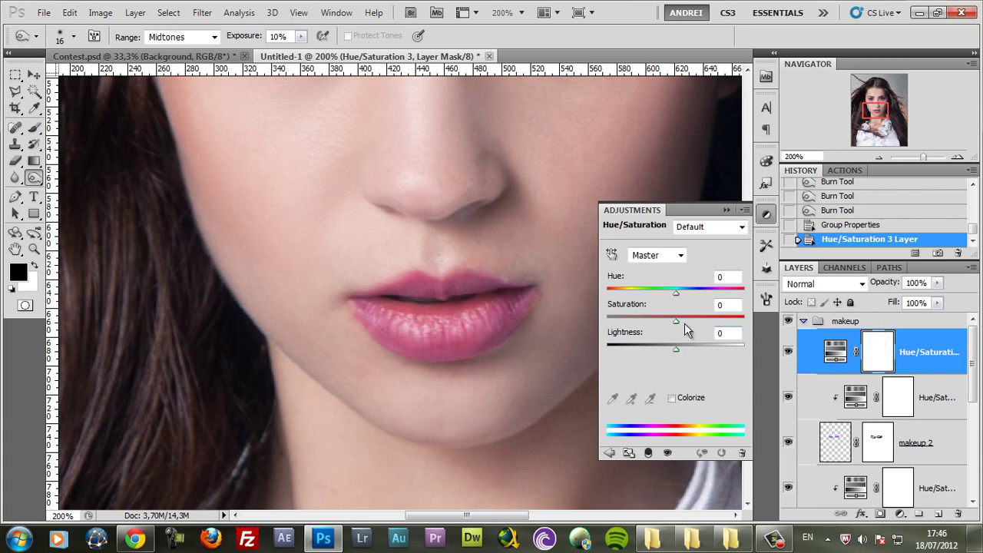
key(alt+BackSpace)
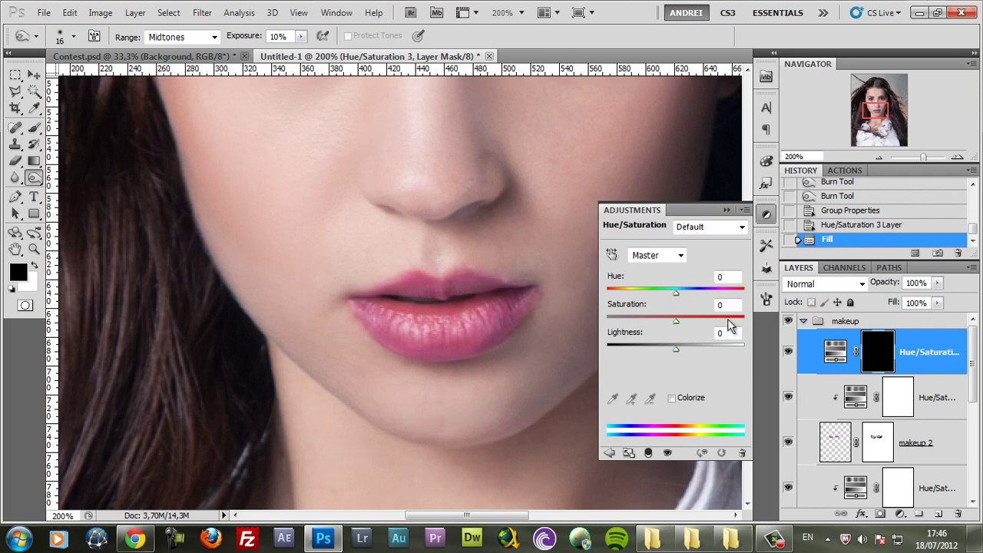
- Set the new adjustment's hue to +93 and saturation to +76, and paint over the lips with white on its mask
drag(676, 320, 727, 320)
drag(678, 295, 721, 302)
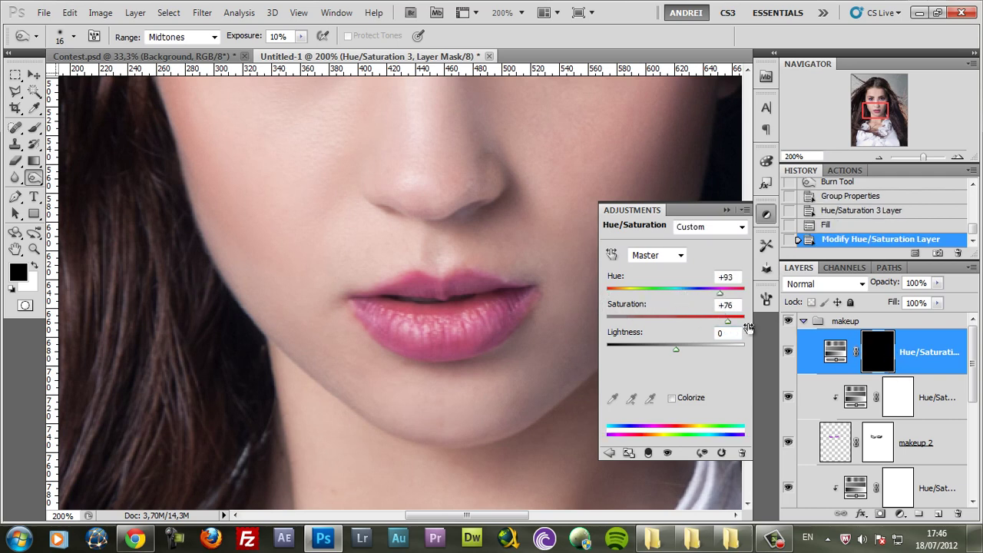
click(34, 127)
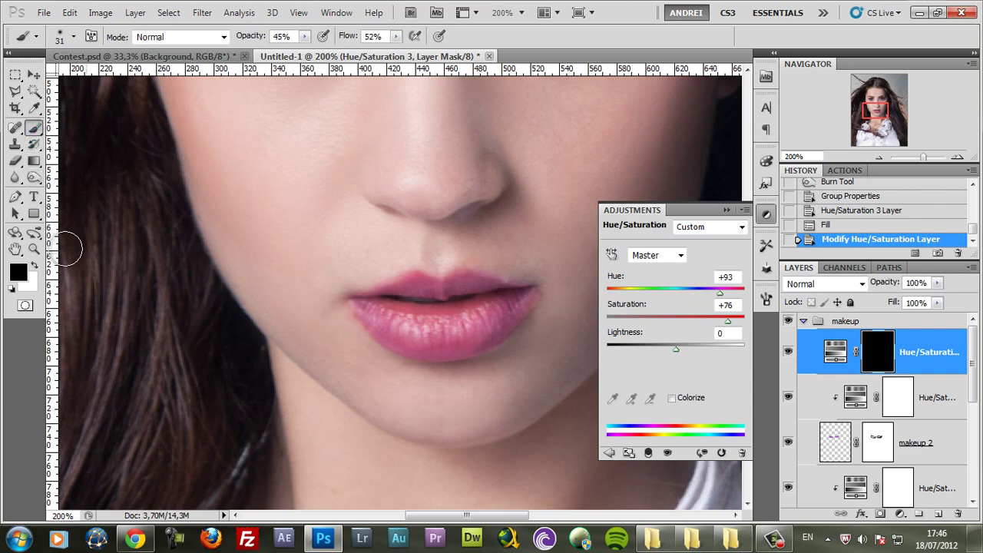
click(36, 265)
drag(500, 314, 430, 319)
mouse_move(496, 284)
mouse_down()
mouse_move(413, 296)
mouse_move(424, 293)
mouse_move(399, 290)
mouse_up()
- Paint the upper lip on the mask with a 15 px white brush at 100% opacity and 100% flow
key(bracketleft)
key(bracketleft)
key(bracketleft)
key(bracketleft)
click(304, 36)
drag(306, 49, 431, 51)
click(396, 36)
mouse_move(511, 293)
mouse_down()
mouse_move(469, 280)
mouse_move(447, 289)
mouse_move(462, 275)
mouse_move(429, 279)
mouse_up()
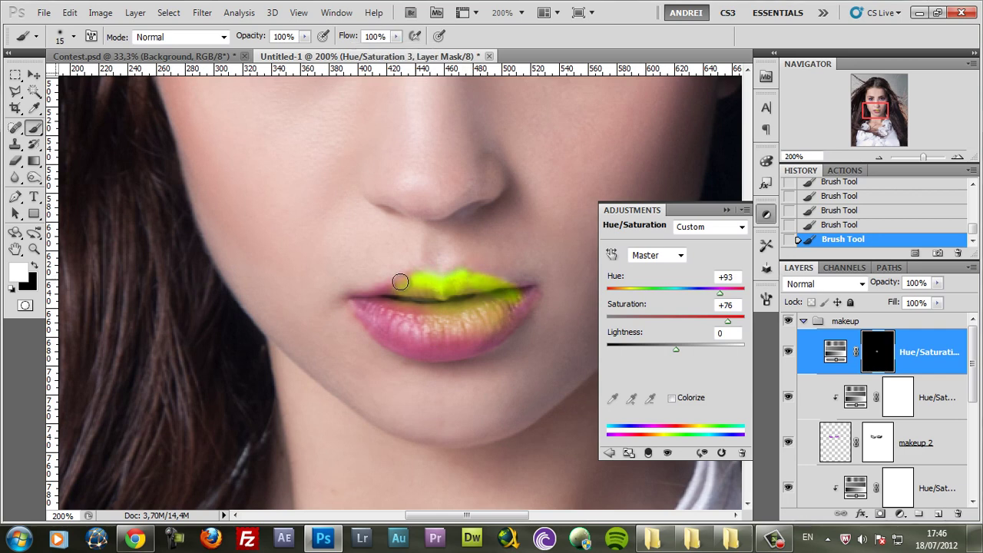
- Lower the adjustment's saturation to +5 and paint the remaining lip areas white on the mask
mouse_move(698, 318)
mouse_down()
mouse_move(668, 324)
mouse_move(679, 323)
mouse_up()
drag(522, 293, 530, 293)
mouse_move(532, 295)
mouse_down()
mouse_move(474, 334)
mouse_move(509, 323)
mouse_move(477, 331)
mouse_move(506, 314)
mouse_move(468, 336)
mouse_move(493, 329)
mouse_move(481, 340)
mouse_move(408, 347)
mouse_move(364, 321)
mouse_move(352, 294)
mouse_move(369, 313)
mouse_move(510, 321)
mouse_move(388, 333)
mouse_move(458, 346)
mouse_move(517, 328)
mouse_move(423, 353)
mouse_move(469, 346)
mouse_move(526, 304)
mouse_move(410, 312)
mouse_move(473, 312)
mouse_move(475, 296)
mouse_move(416, 296)
mouse_move(438, 296)
mouse_move(366, 313)
mouse_move(374, 316)
mouse_move(362, 326)
mouse_move(408, 323)
mouse_move(356, 300)
mouse_move(539, 291)
mouse_move(460, 278)
mouse_move(423, 289)
mouse_move(412, 279)
mouse_move(376, 309)
mouse_move(349, 305)
mouse_move(418, 336)
mouse_move(498, 322)
mouse_move(521, 299)
mouse_move(473, 330)
mouse_move(411, 341)
mouse_move(388, 333)
mouse_move(410, 348)
mouse_move(496, 323)
mouse_move(533, 333)
mouse_up()
scroll(533, 334, up, 1)
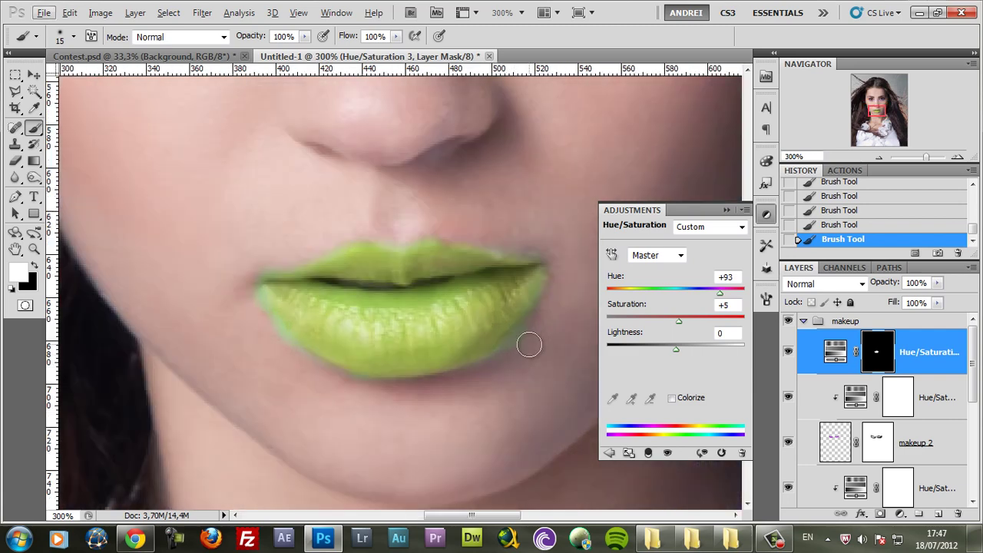
- Clean up the lip mask's edges and corners by alternating black and white brush strokes, enlarging the brush to 19 px
key(x)
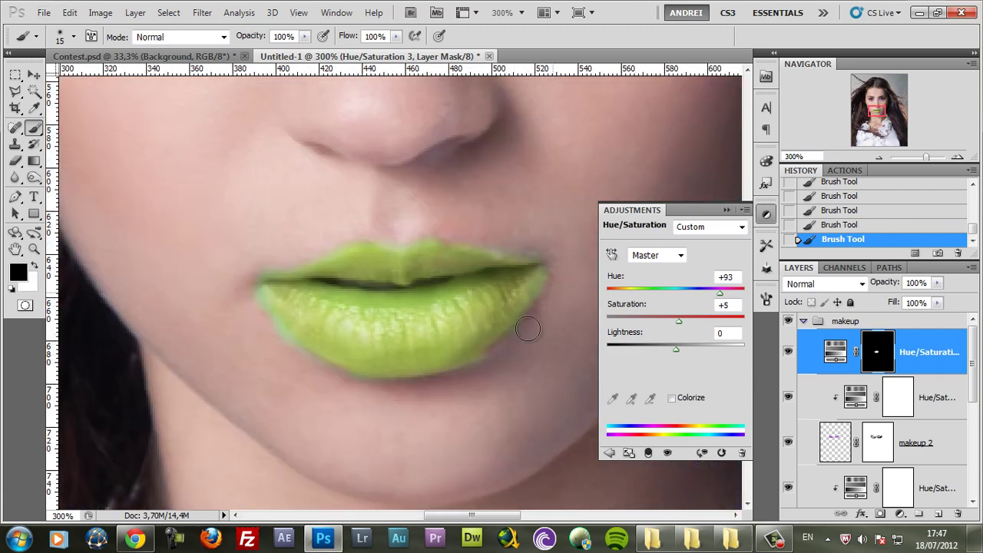
key(x)
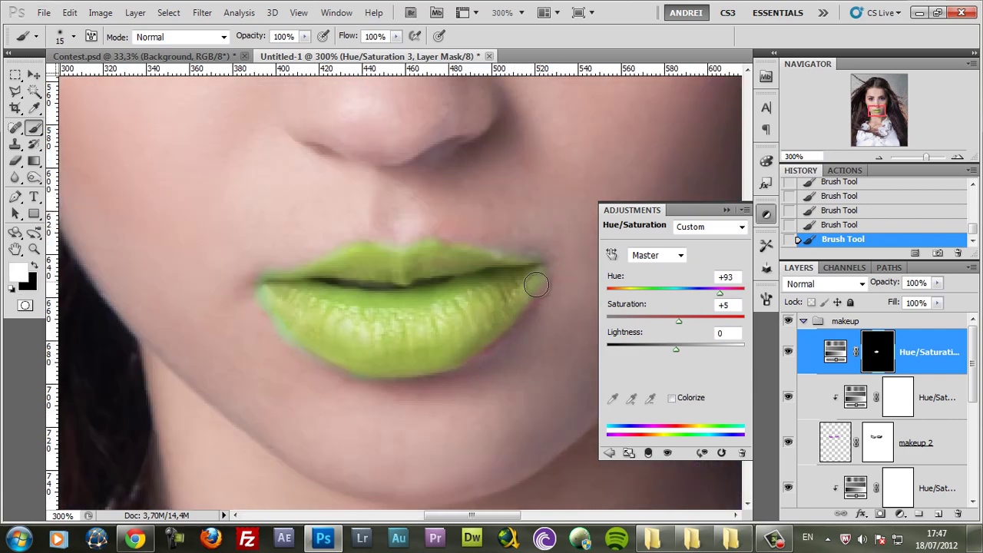
key(x)
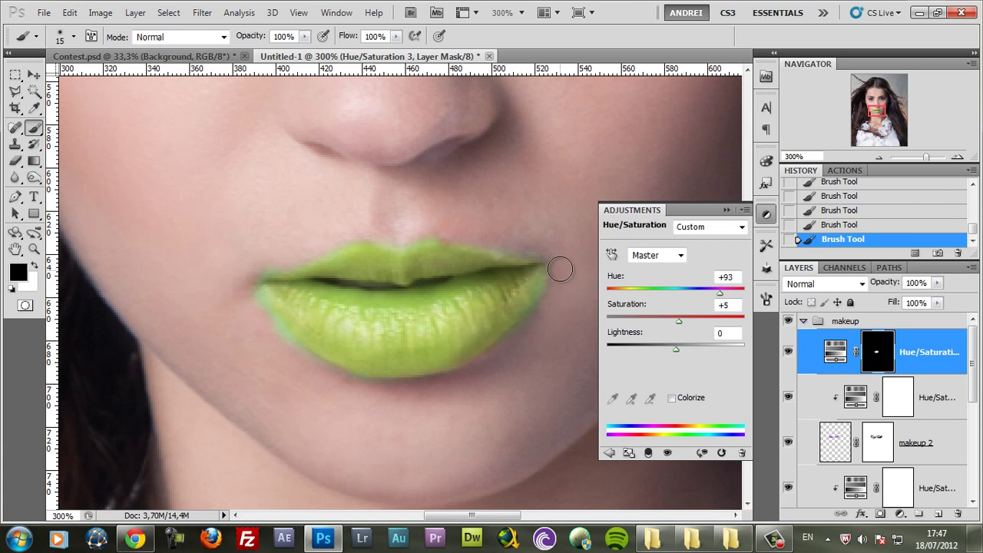
drag(259, 266, 241, 270)
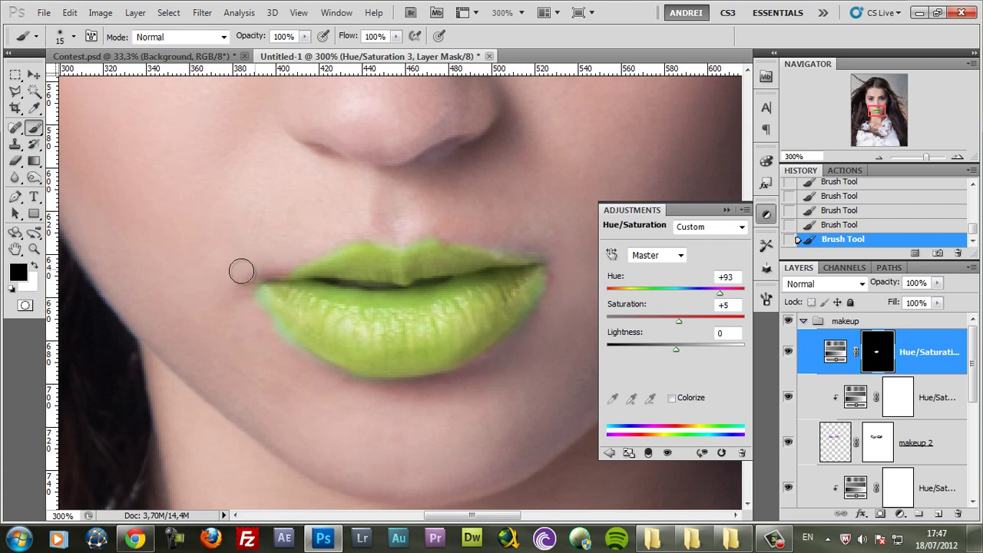
right_click(256, 316)
mouse_move(287, 350)
mouse_down()
mouse_move(300, 371)
mouse_move(415, 399)
mouse_move(282, 343)
mouse_move(269, 304)
mouse_move(285, 294)
mouse_move(317, 310)
mouse_move(300, 376)
mouse_move(241, 292)
mouse_move(318, 334)
mouse_up()
key(Return)
click(283, 355)
key(x)
key(x)
key(x)
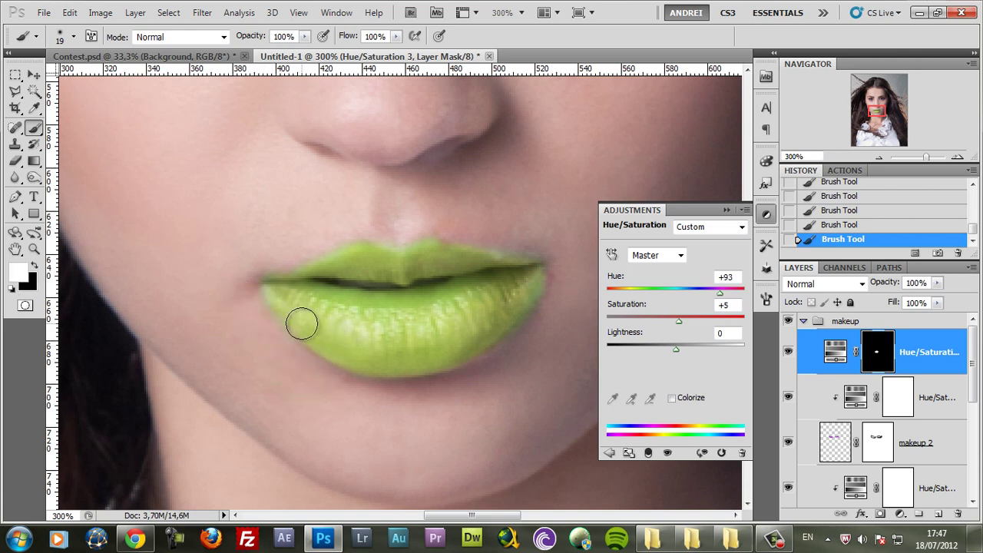
key(x)
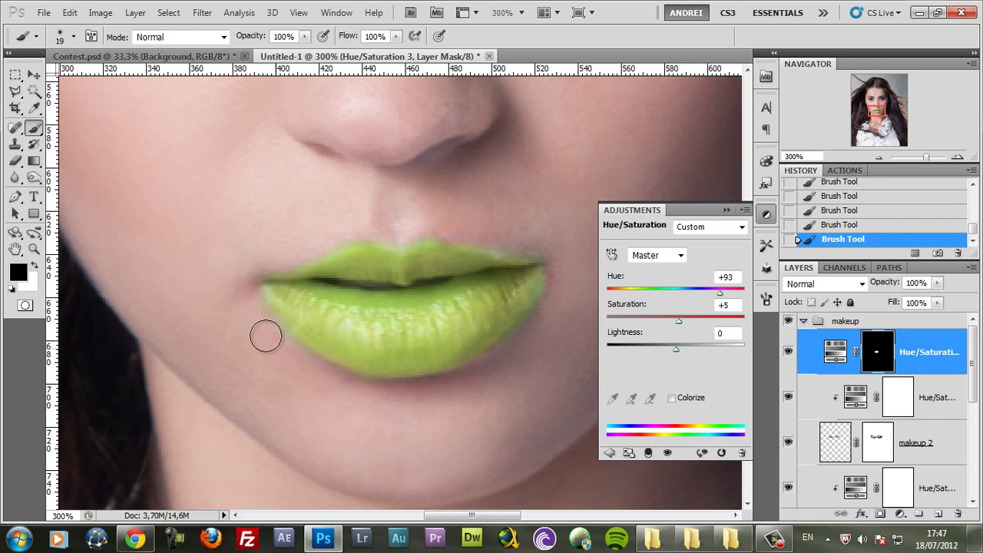
- Set the lip adjustment's hue to 0 and saturation to +33
drag(689, 293, 672, 292)
drag(731, 277, 693, 280)
text(0)
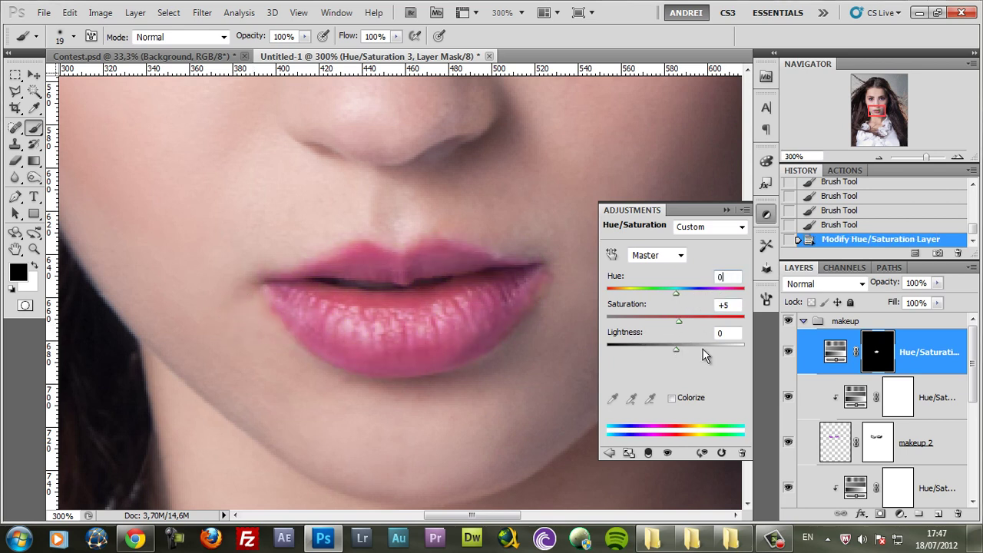
click(698, 320)
- Change the lip adjustment layer's blending mode to Soft Light and set its saturation to -56
click(826, 283)
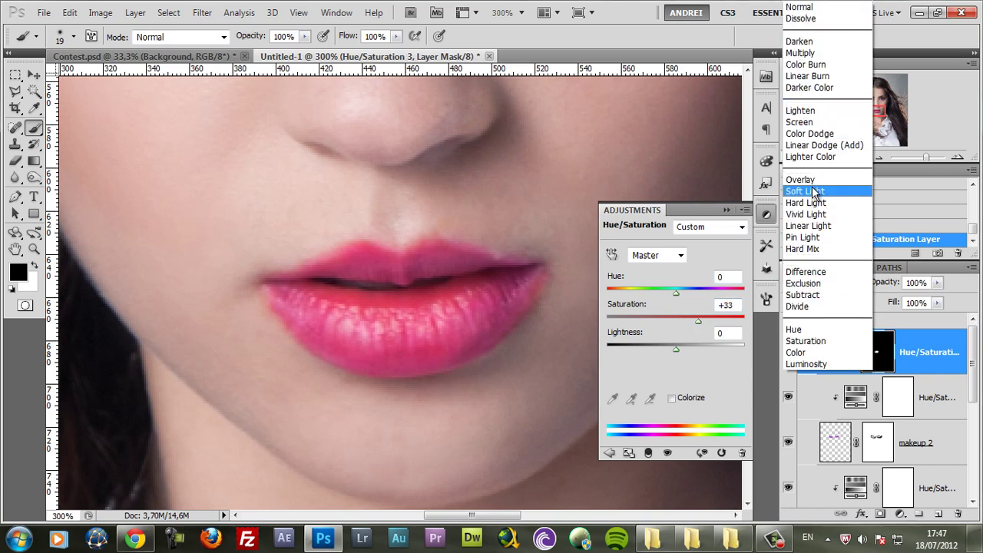
click(816, 192)
drag(662, 320, 637, 321)
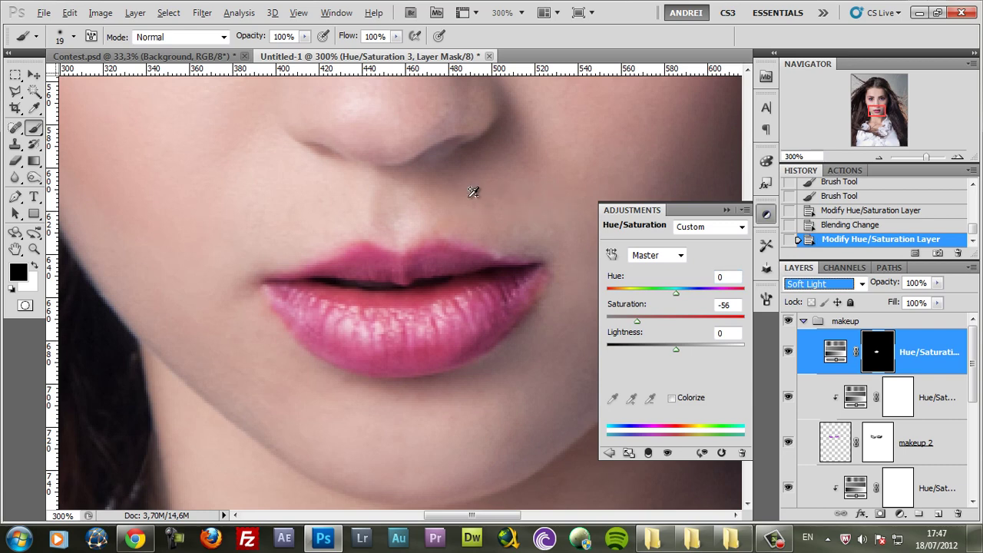
- Set the lip adjustment's lightness to +11 while viewing the whole face at 100%
drag(815, 163, 927, 162)
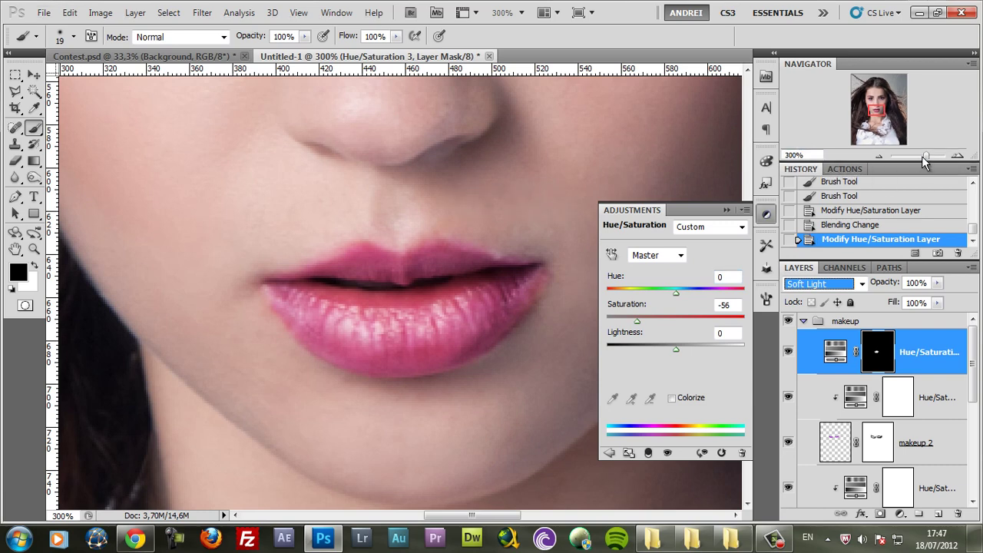
click(882, 156)
click(882, 157)
drag(559, 176, 439, 217)
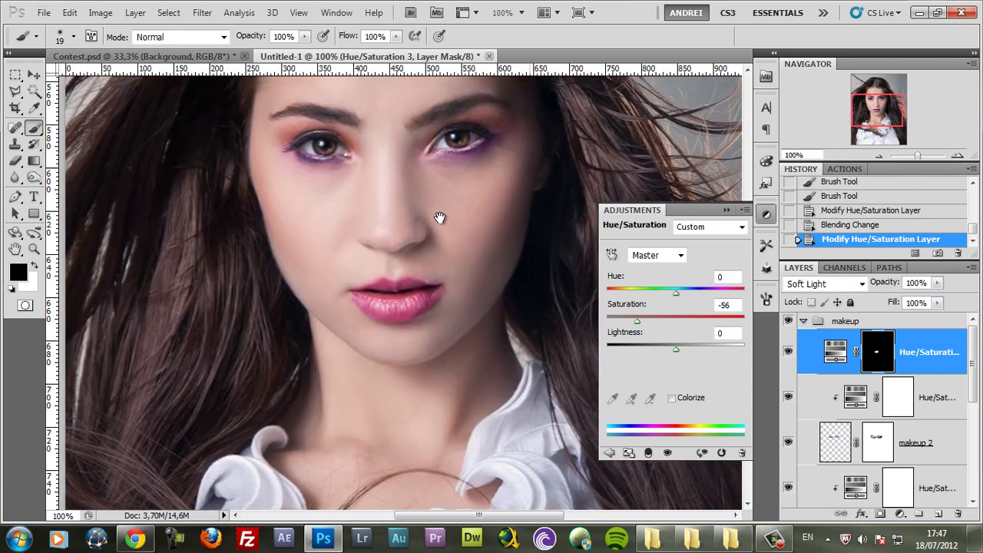
drag(665, 344, 683, 354)
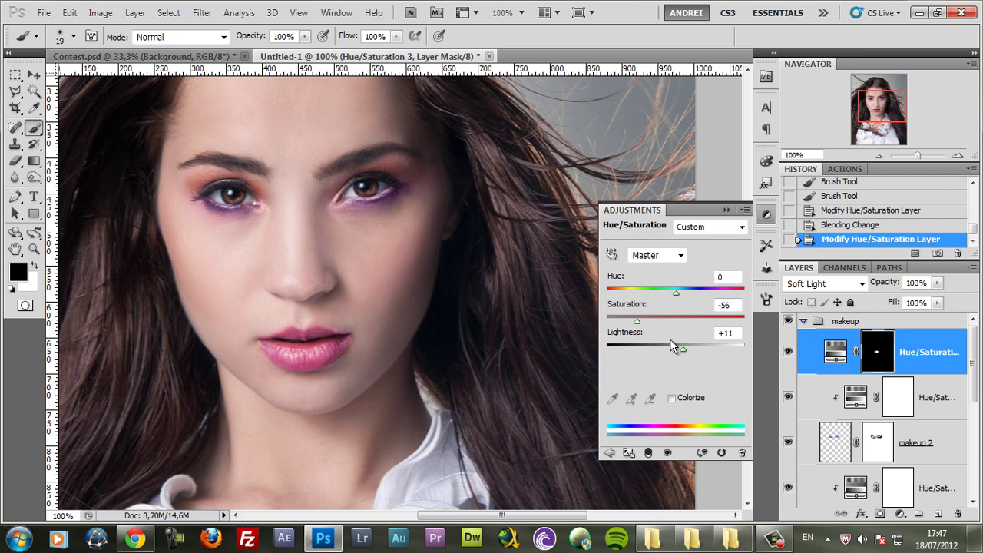
- Try the lip adjustment in Normal blending mode with hue +105, saturation -18 and lightness -12
drag(676, 295, 723, 296)
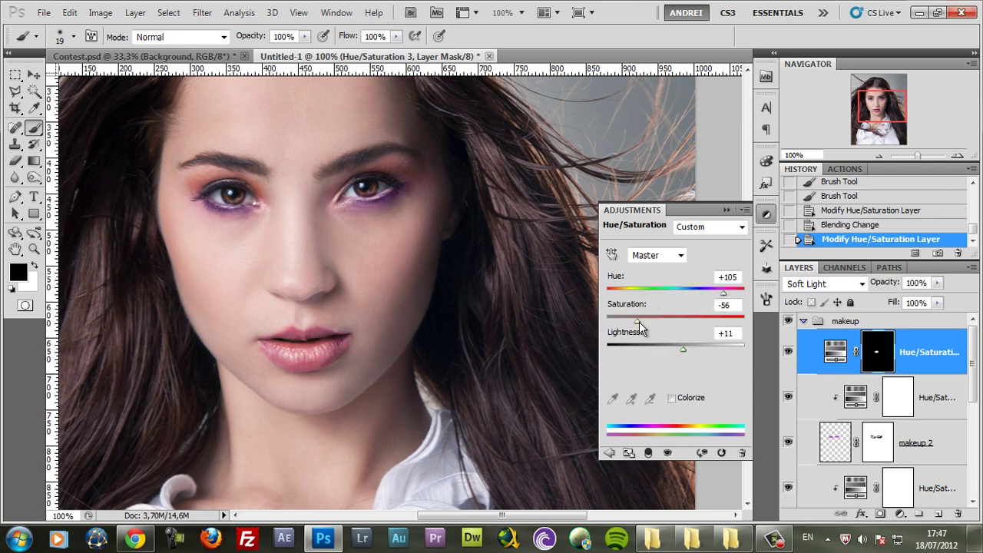
drag(638, 321, 663, 321)
click(820, 284)
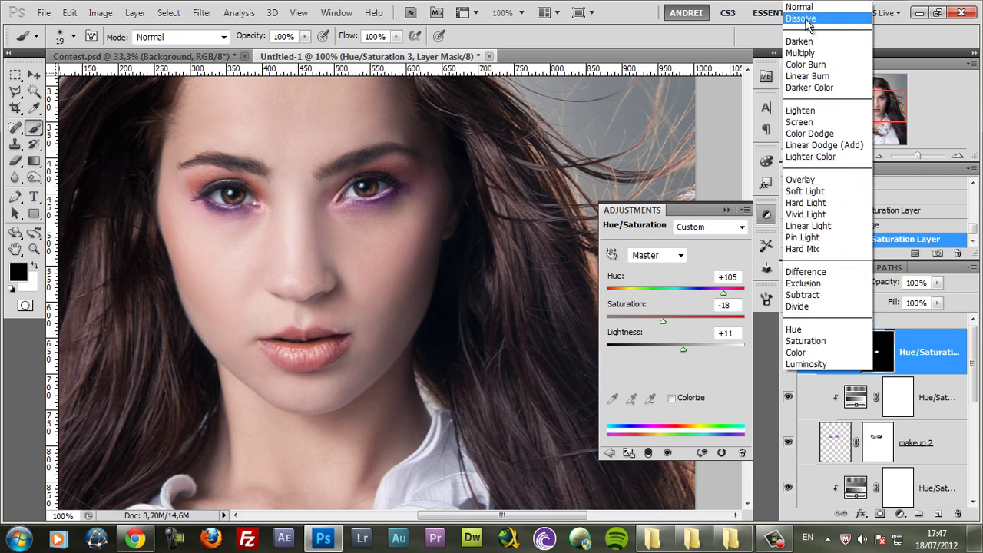
click(800, 7)
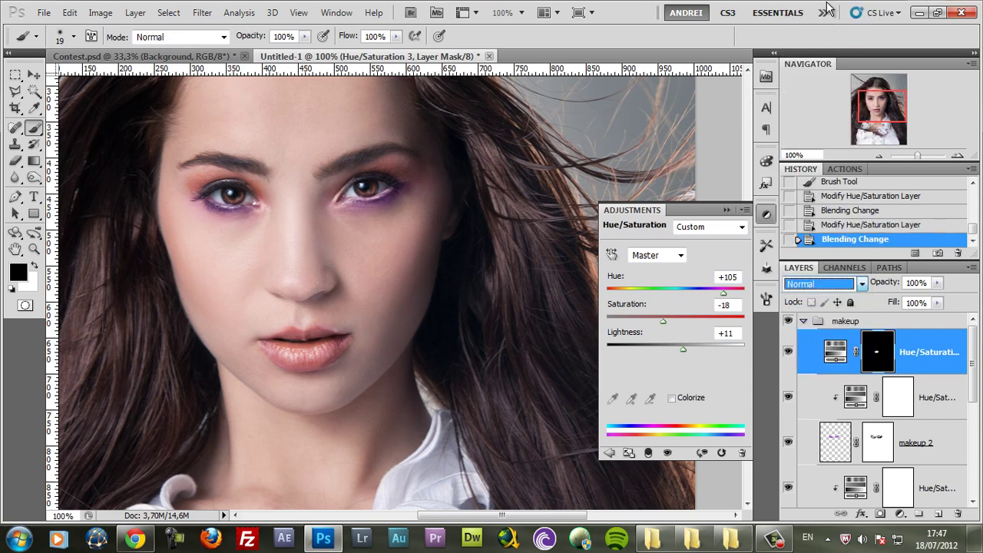
drag(680, 345, 667, 346)
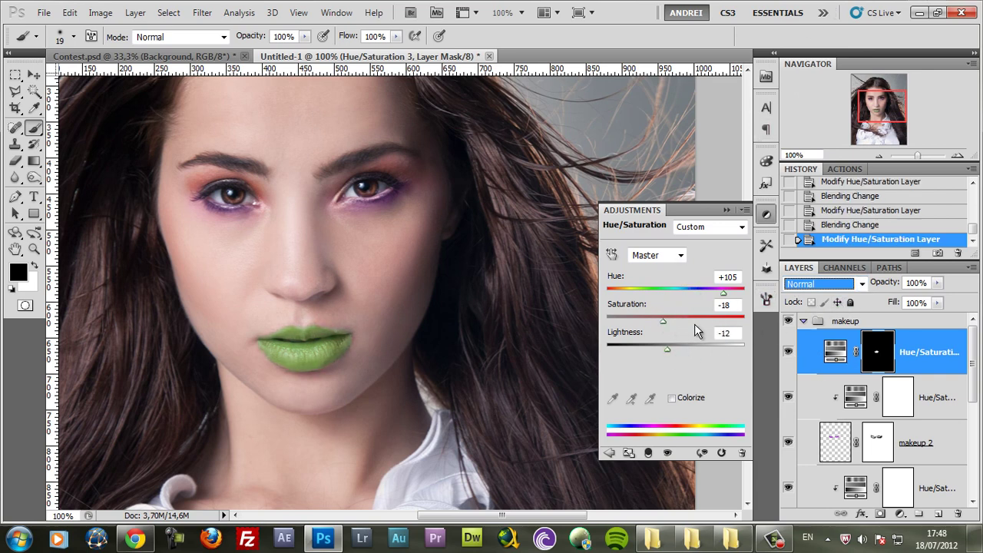
- Try colorizing the lips with hue 177 and saturation 46, and turn colorizing back off
drag(719, 292, 683, 293)
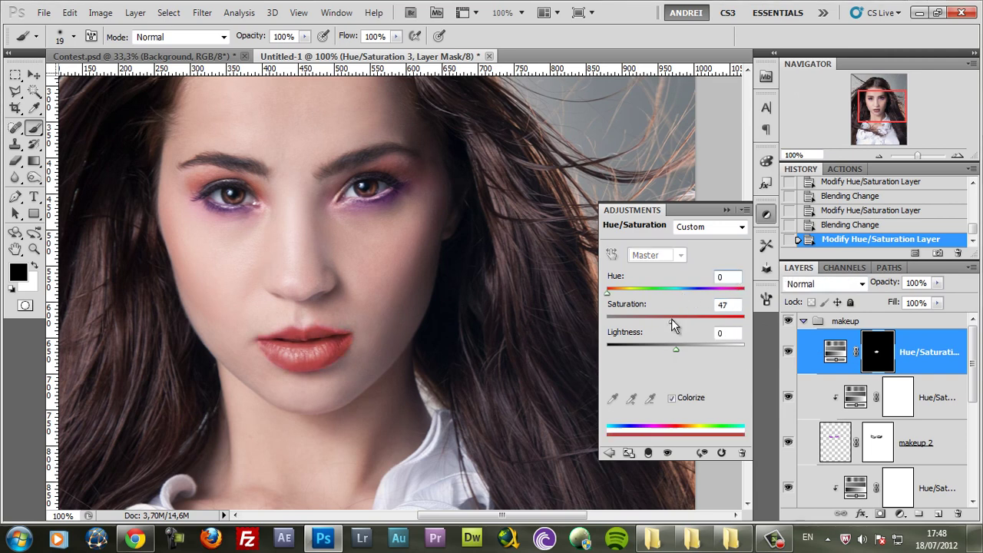
drag(671, 318, 667, 320)
drag(607, 293, 678, 300)
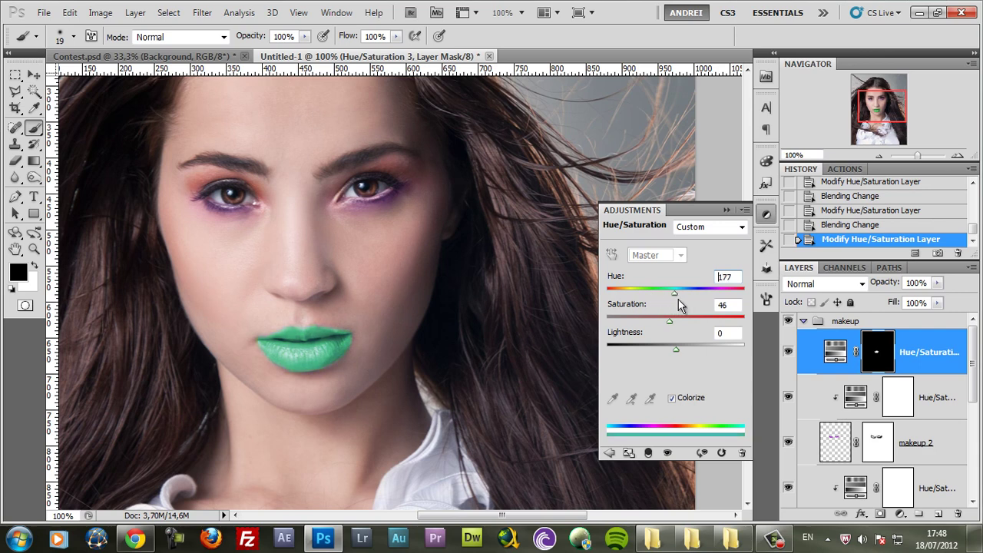
click(683, 399)
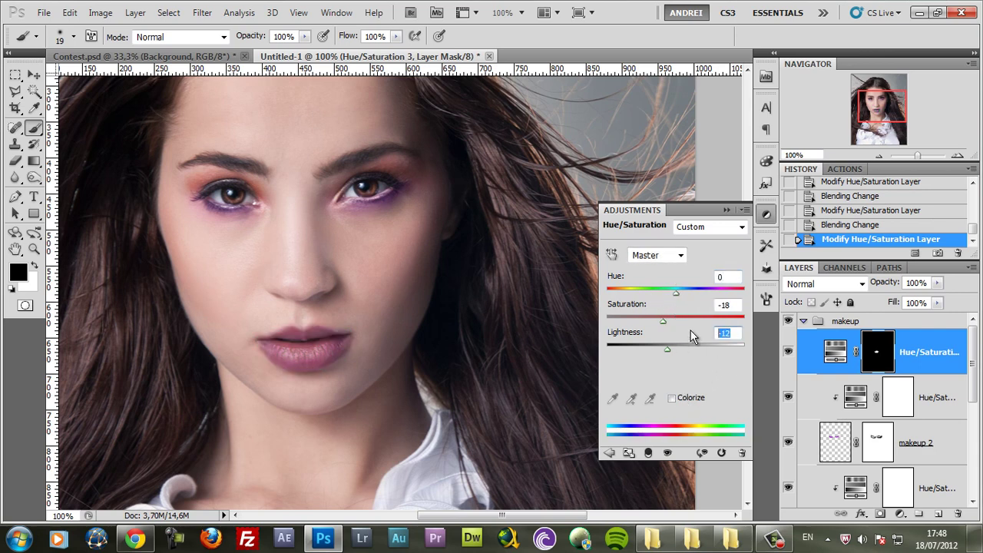
- Try the lip adjustment with hue +15, saturation -10 and lightness -4
text(0)
text(0)
drag(730, 305, 678, 323)
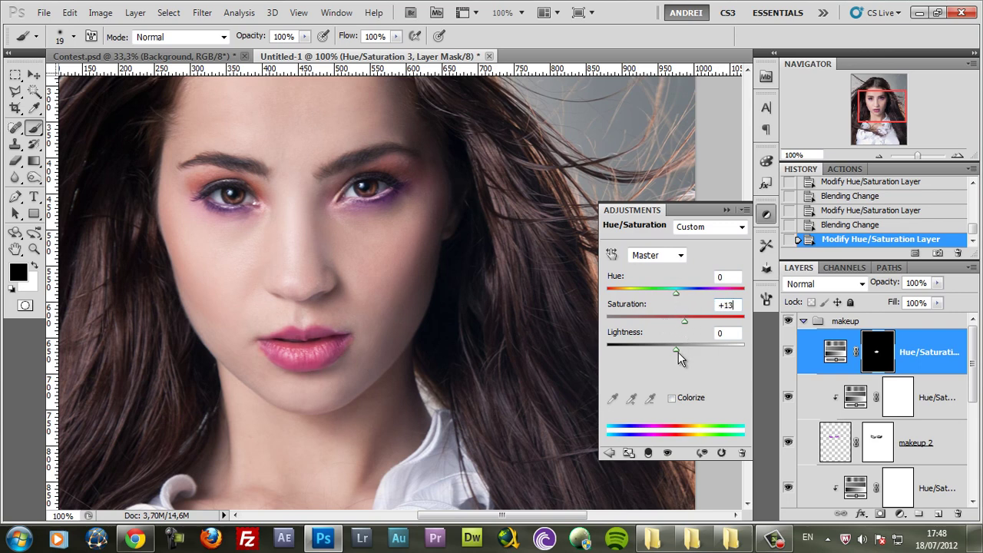
click(687, 323)
drag(678, 294, 687, 294)
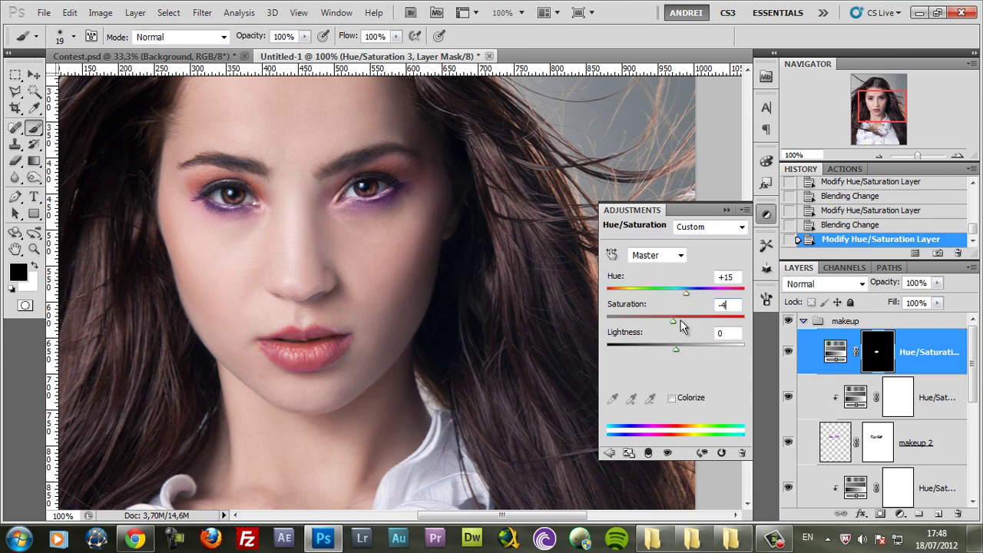
mouse_move(677, 347)
mouse_down()
mouse_move(676, 320)
mouse_move(686, 320)
mouse_move(670, 330)
mouse_up()
- Switch the lip adjustment layer to Soft Light and set hue to -4, saturation to -56 and lightness to +16
click(822, 283)
click(816, 195)
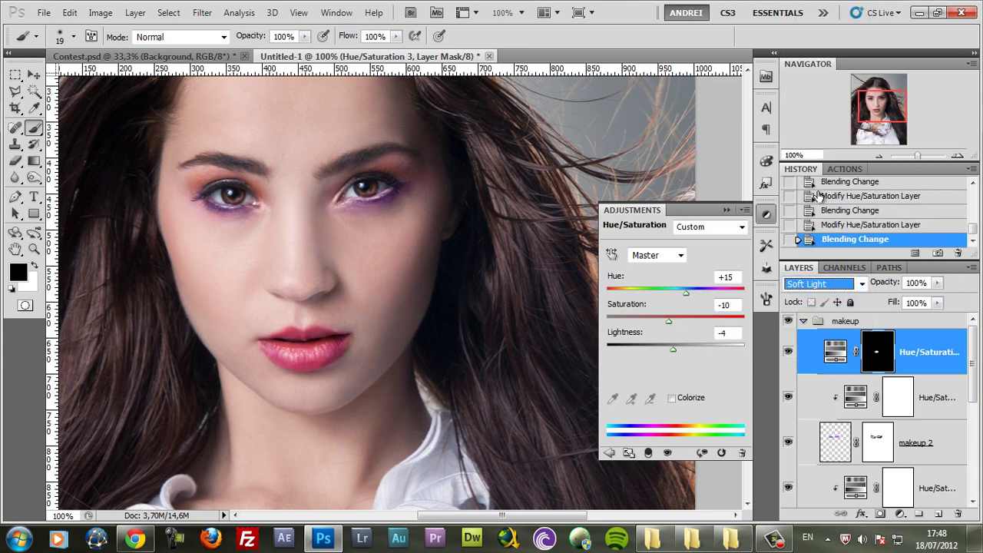
click(685, 320)
drag(690, 351, 673, 294)
mouse_move(696, 346)
mouse_down()
mouse_move(677, 348)
mouse_move(687, 349)
mouse_up()
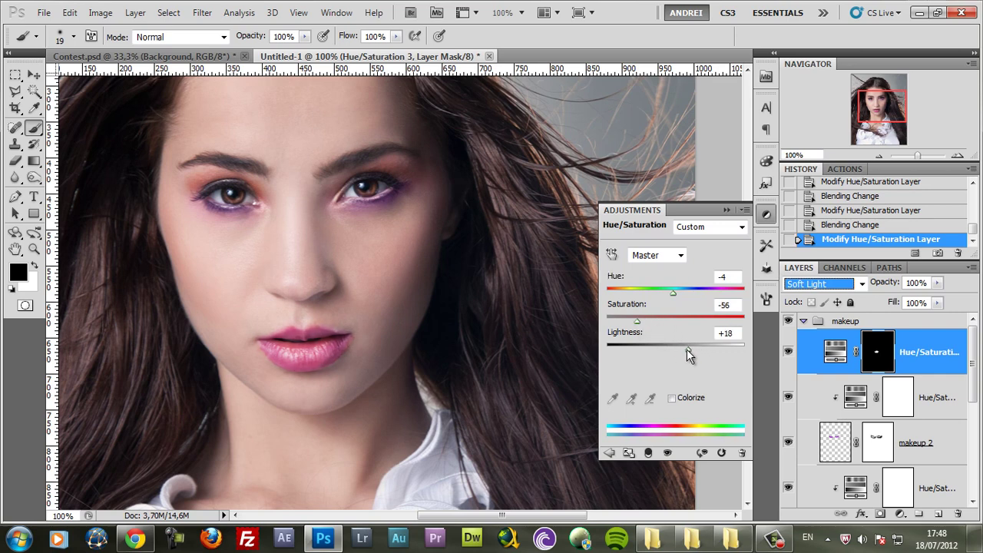
- Compare the lips with and without the adjustment layer, and set its saturation to -16
click(788, 352)
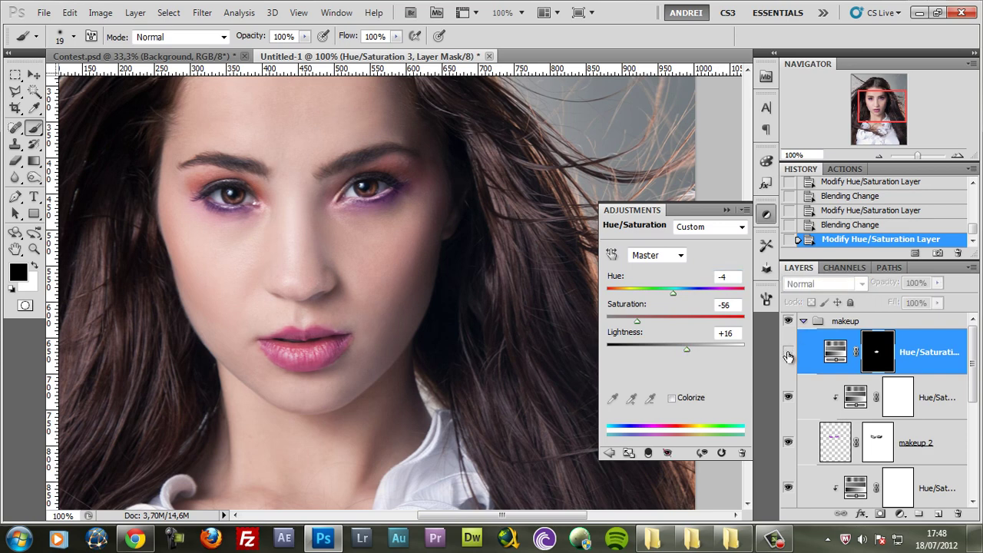
click(788, 354)
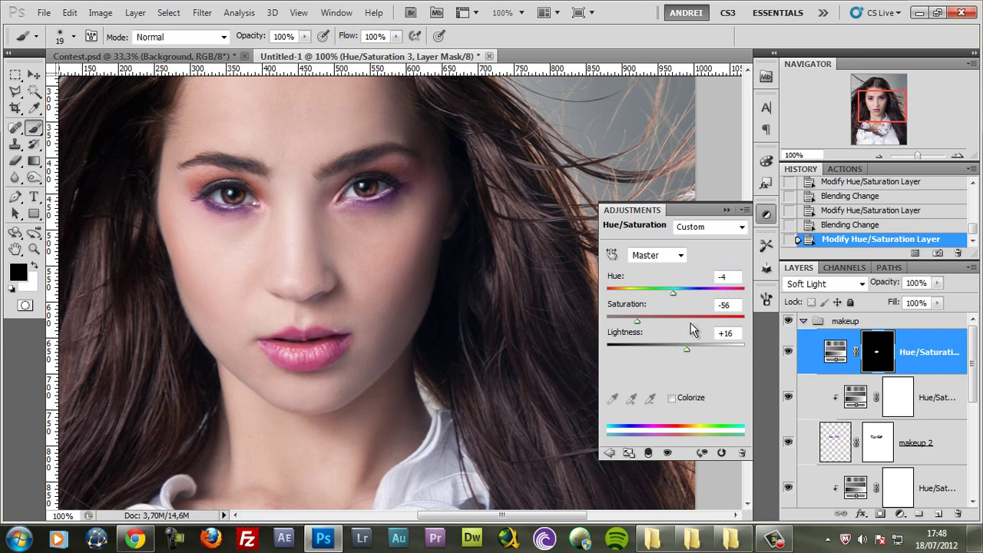
mouse_move(637, 321)
mouse_down()
mouse_move(623, 323)
mouse_move(643, 322)
mouse_up()
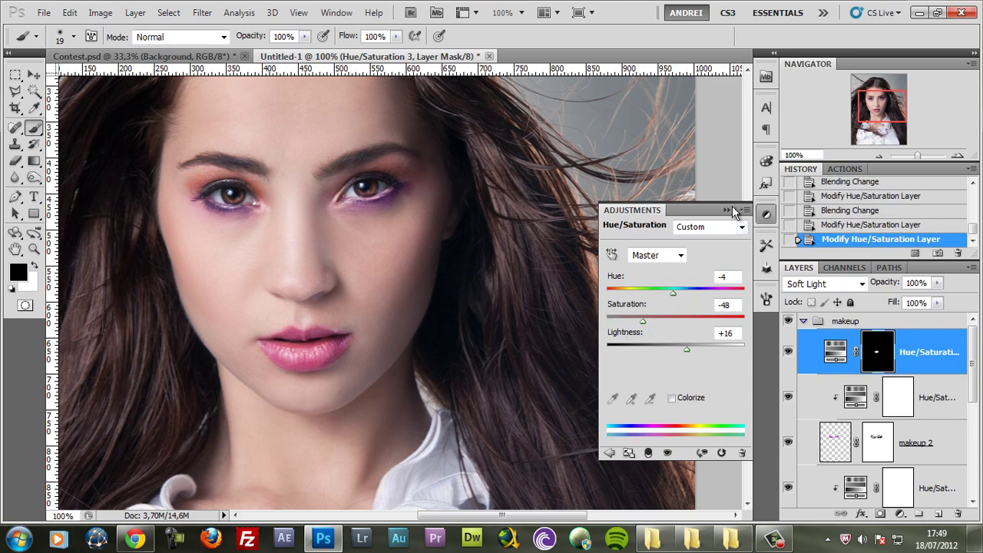
click(665, 323)
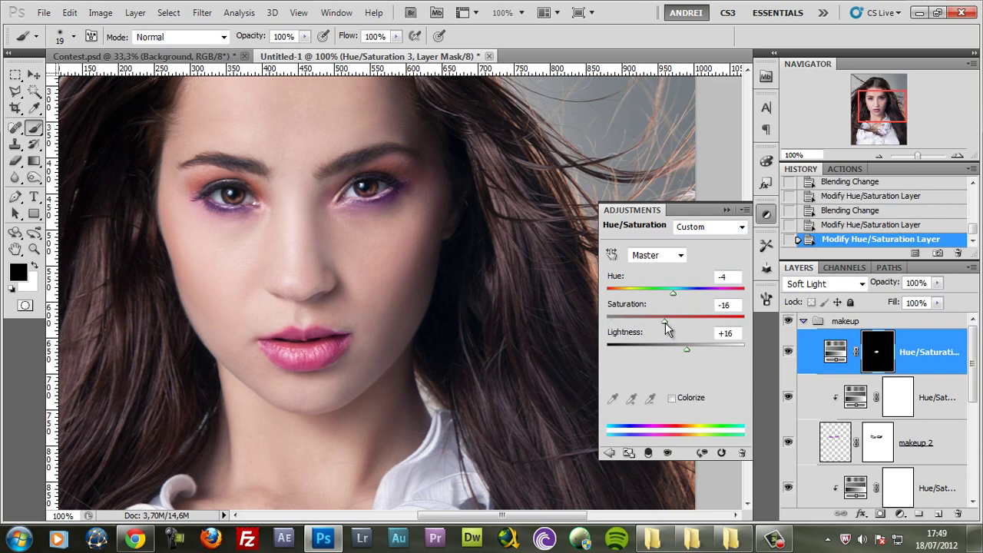
click(726, 210)
- Reduce the lip adjustment layer's opacity to 60%
click(836, 351)
click(937, 283)
drag(913, 299, 911, 299)
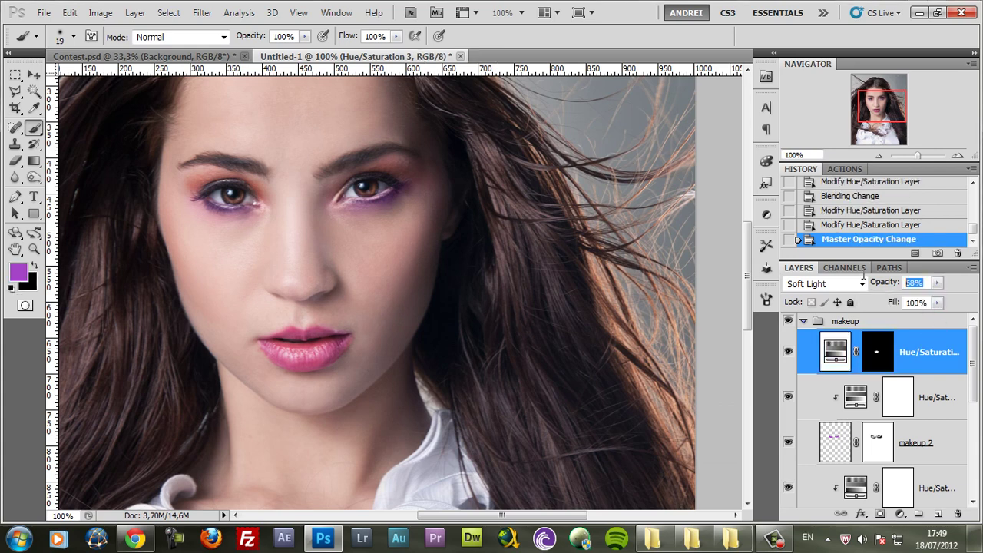
key(Down)
key(Return)
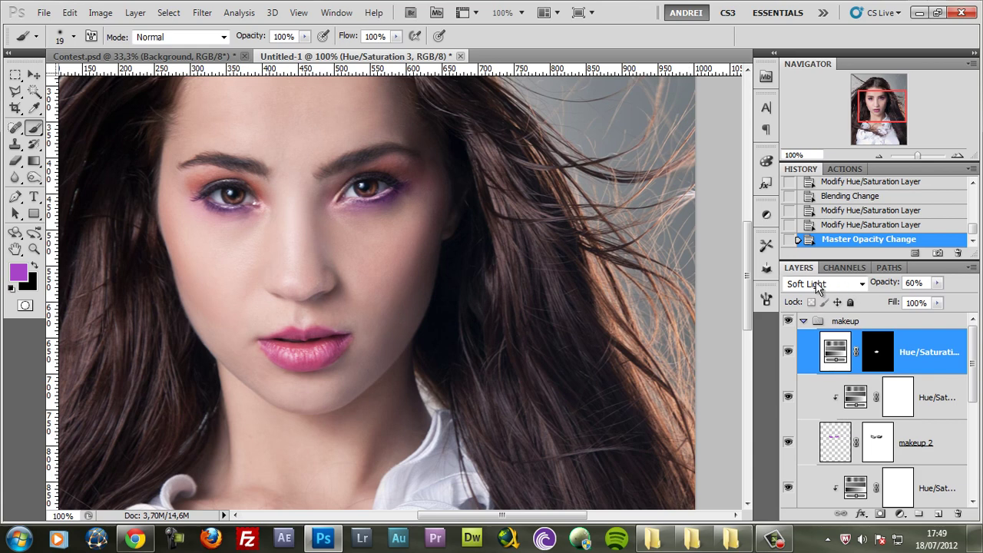
- Examine the eye and lip makeup on the whole portrait at several zoom levels
click(15, 75)
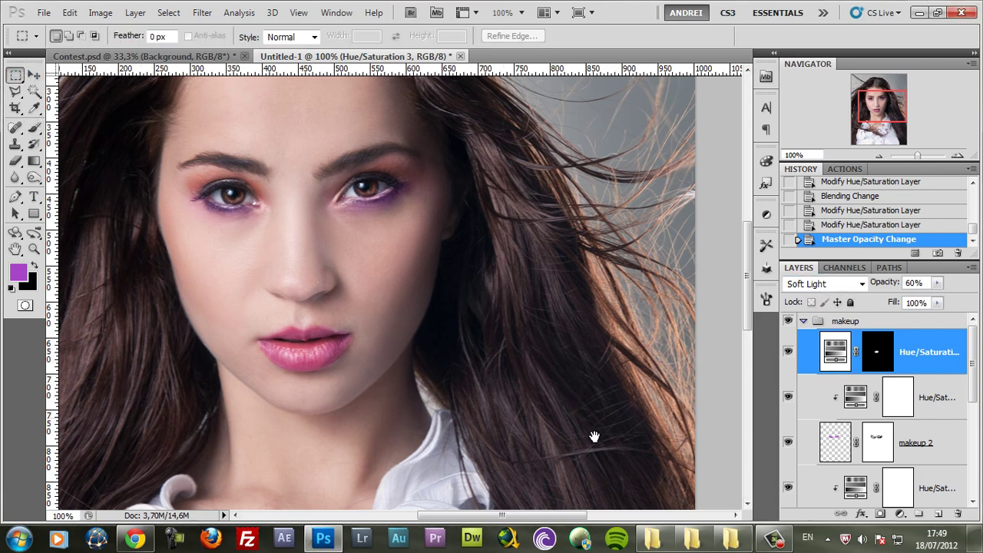
drag(446, 250, 509, 325)
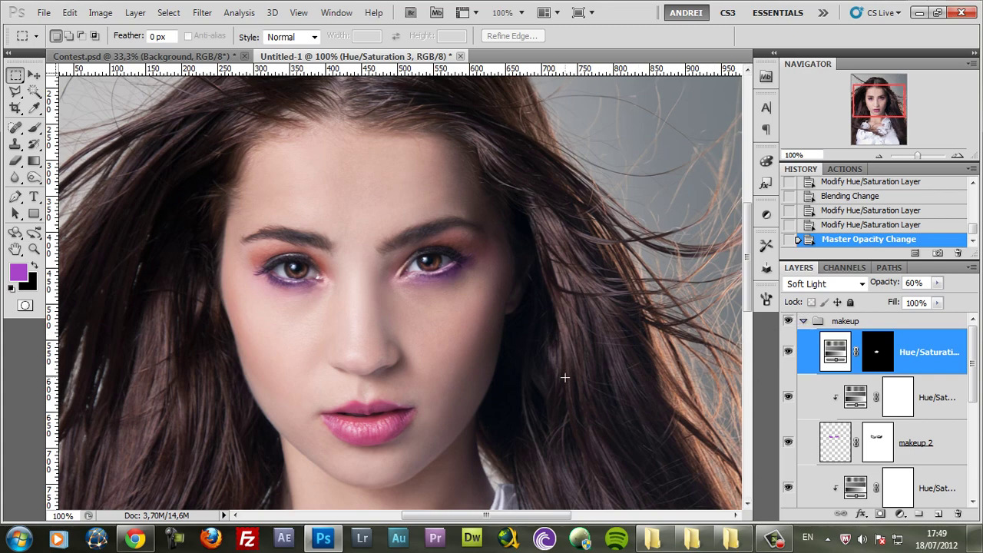
scroll(565, 377, down, 2)
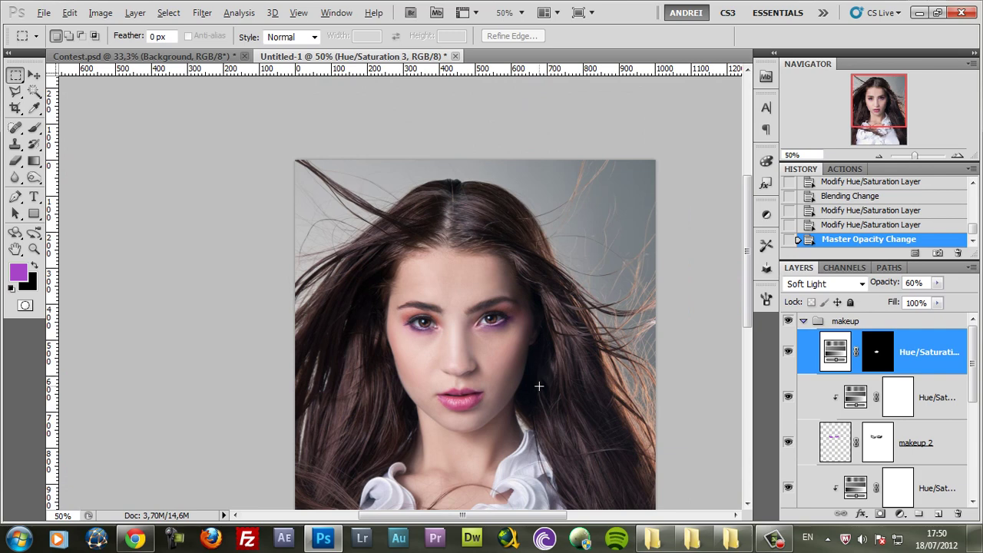
scroll(538, 386, up, 2)
drag(533, 417, 517, 391)
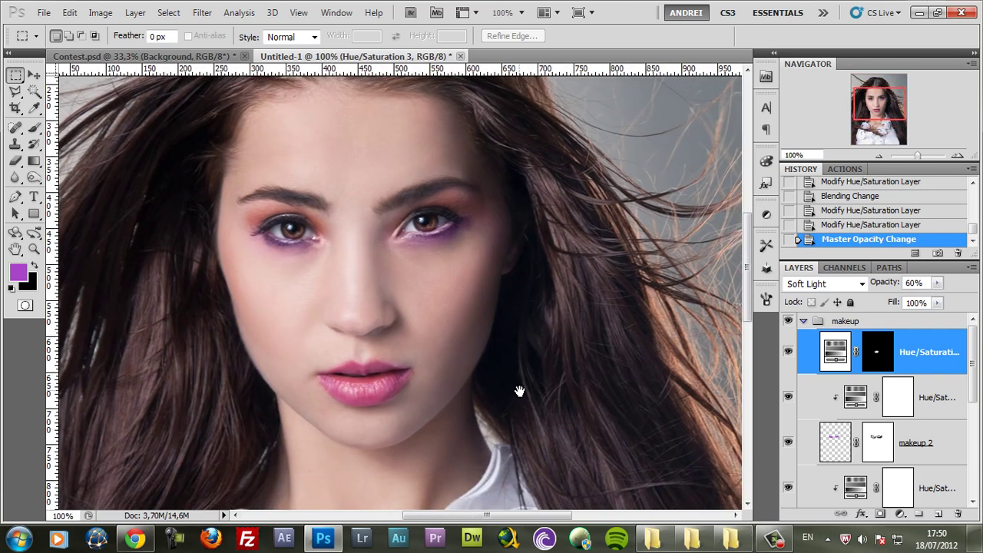
scroll(521, 387, down, 1)
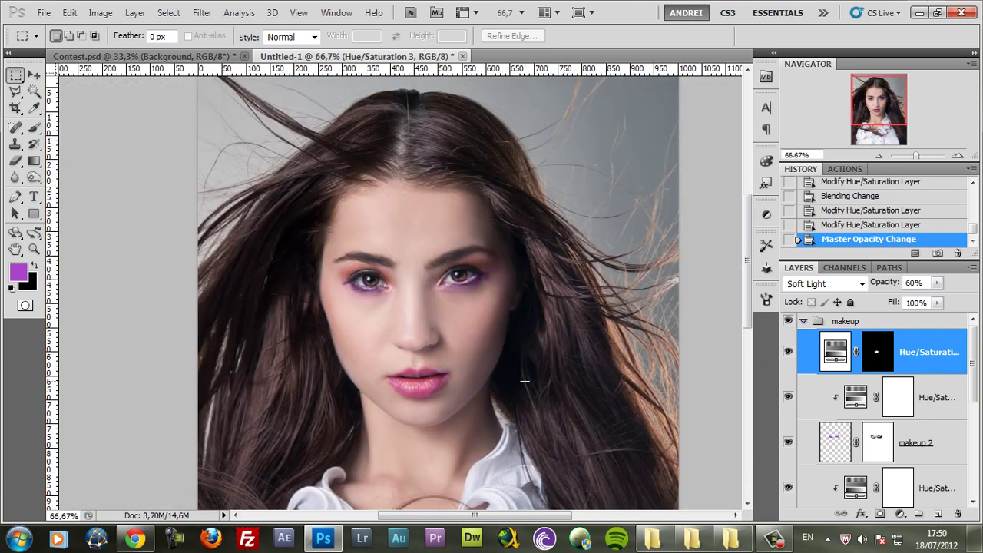
- Collapse the makeup group and add a Selective Color adjustment layer above it
click(803, 321)
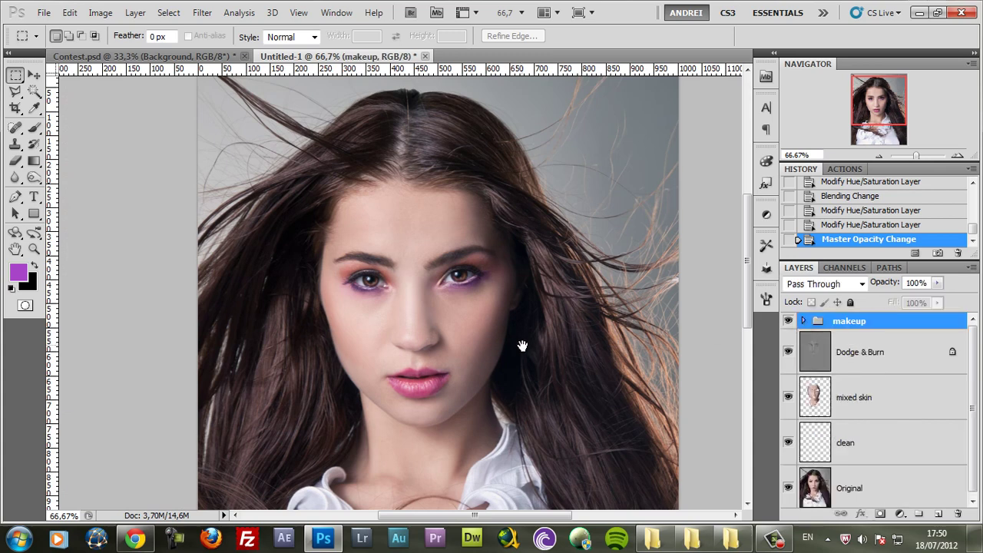
drag(522, 347, 469, 332)
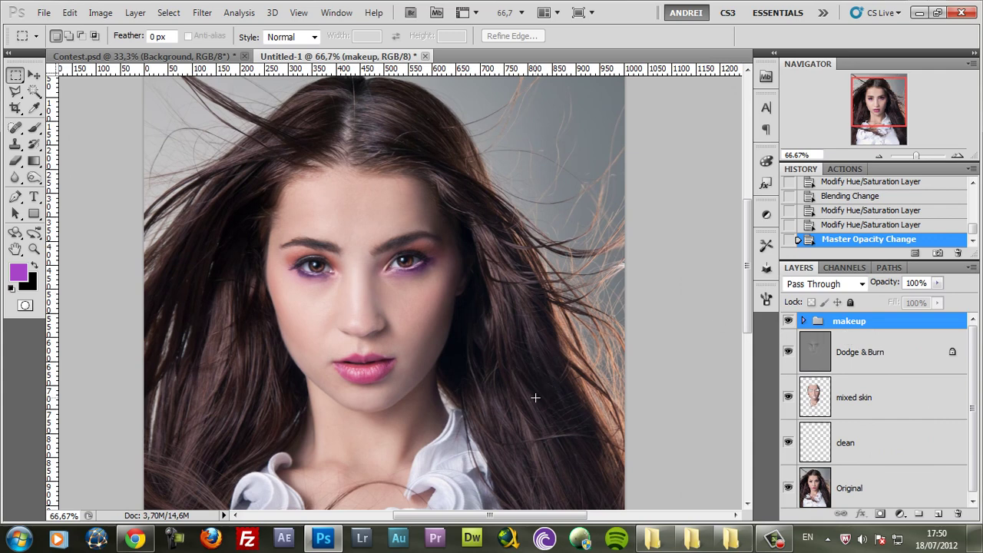
click(900, 513)
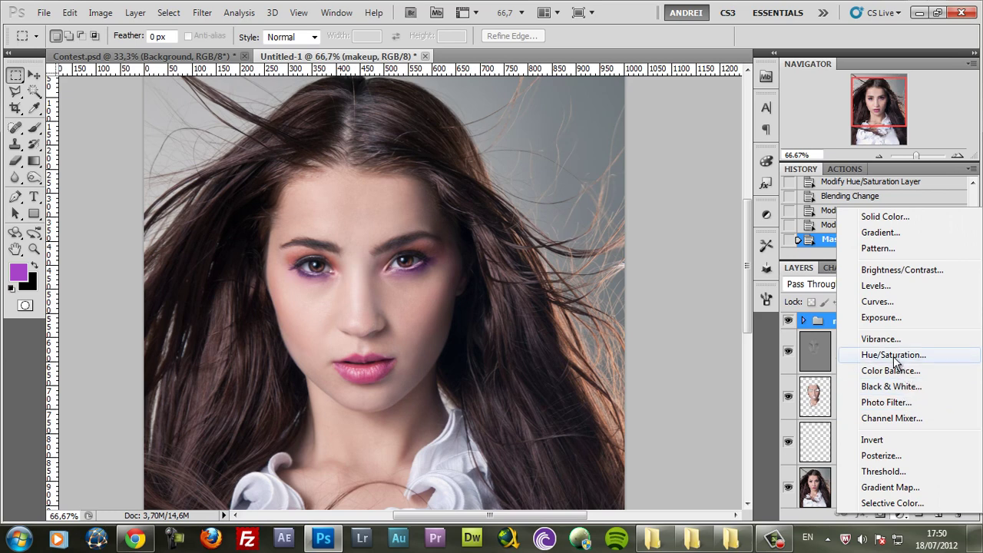
click(907, 504)
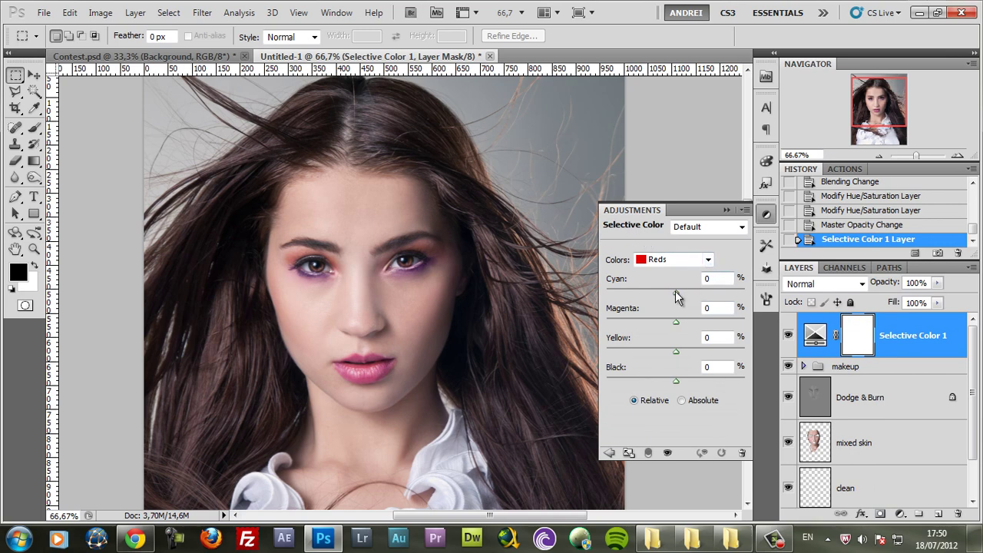
- Set the Selective Color layer's Reds to cyan -61%, magenta +15%, yellow +36% and black +39%
drag(675, 292, 647, 291)
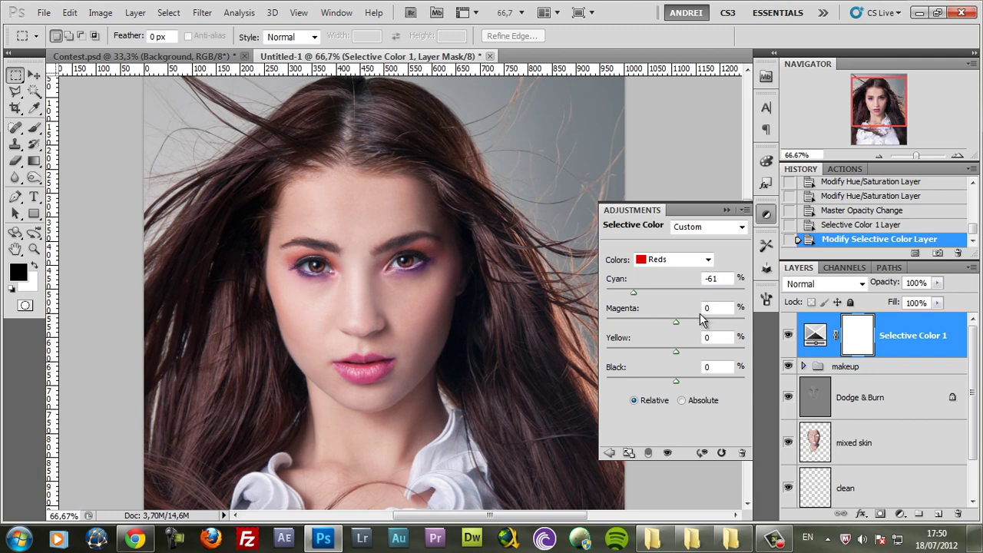
drag(676, 324, 700, 350)
drag(675, 380, 702, 390)
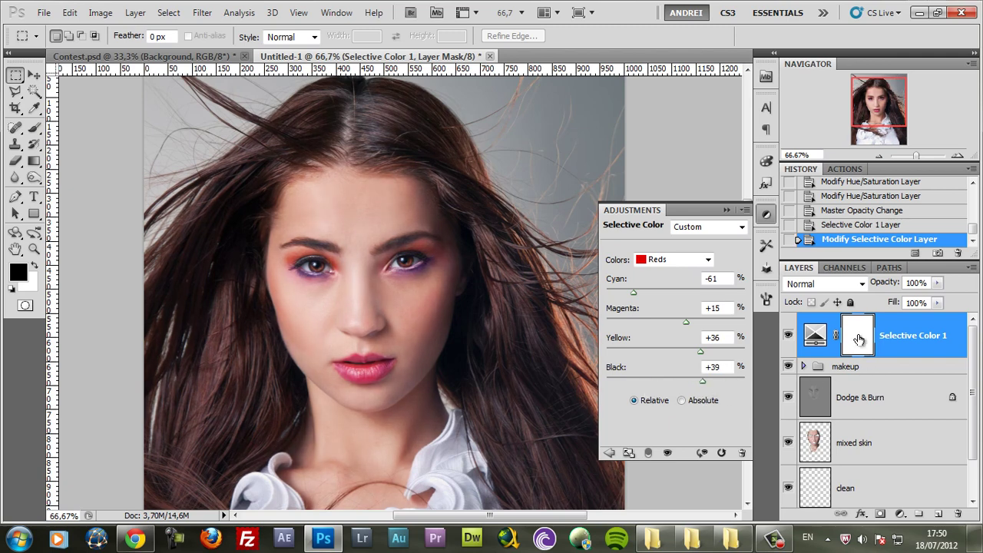
- Adjust the cyan and raise the magenta of the Yellows in the Selective Color layer
click(708, 259)
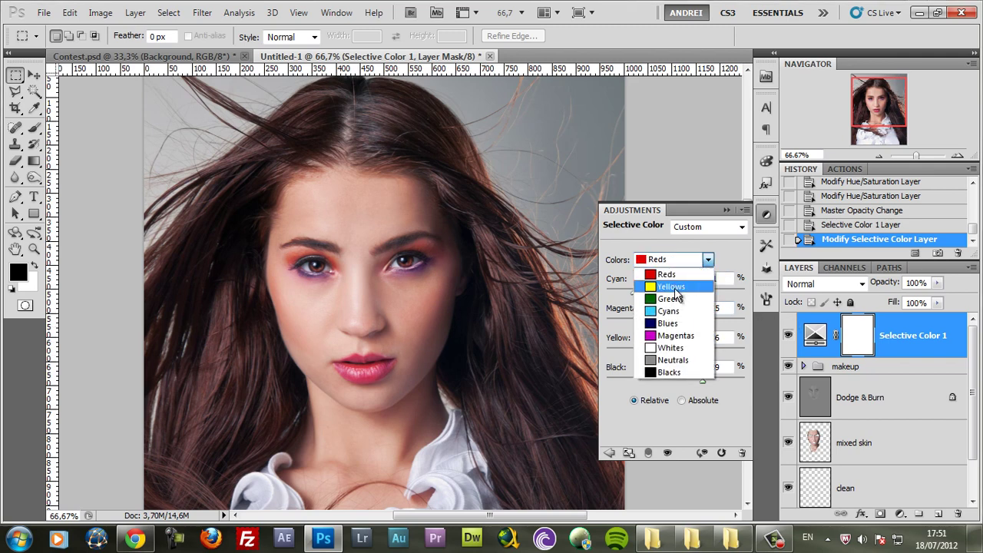
click(674, 288)
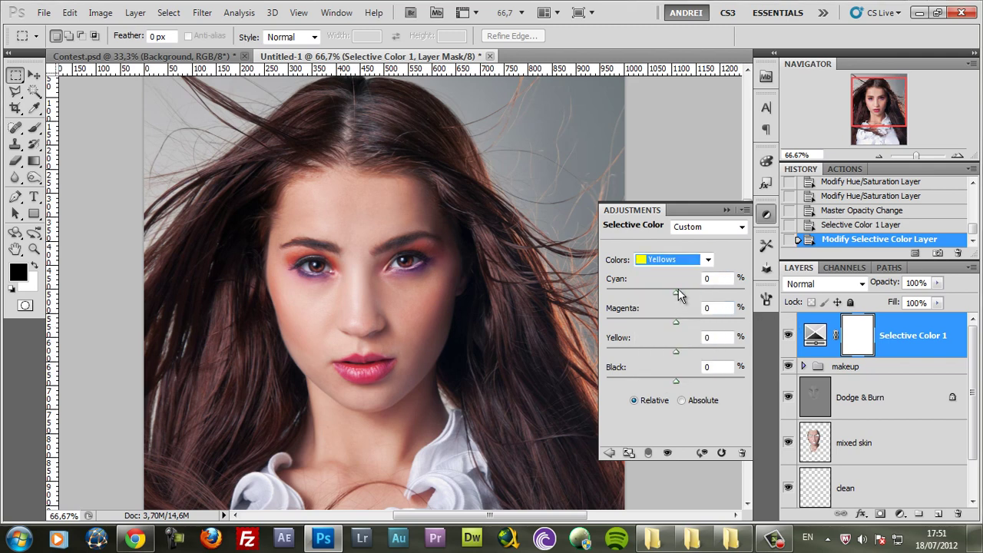
drag(678, 293, 628, 305)
drag(689, 319, 644, 323)
- Set the Selective Color layer's Blacks to cyan +4% and magenta +5%
click(682, 261)
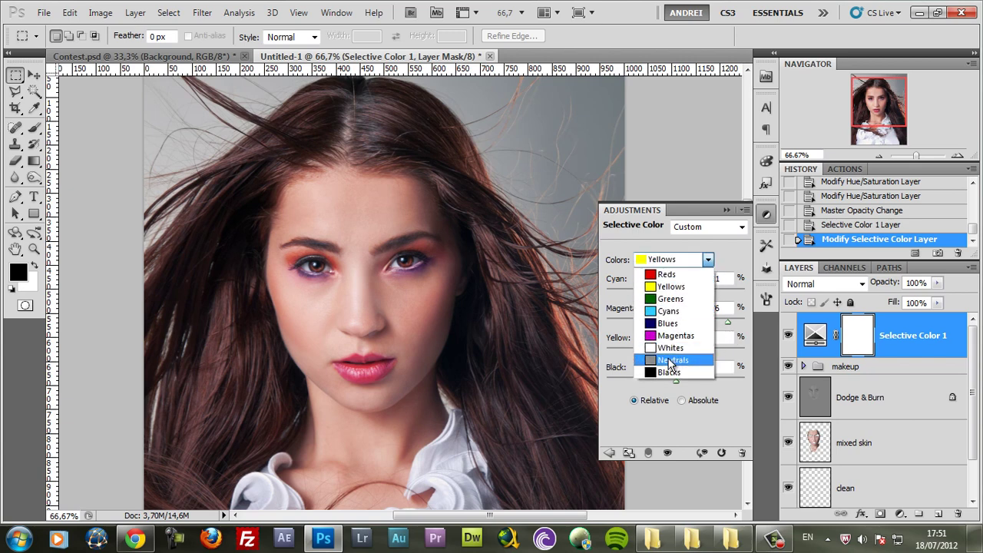
click(671, 373)
drag(657, 292, 676, 320)
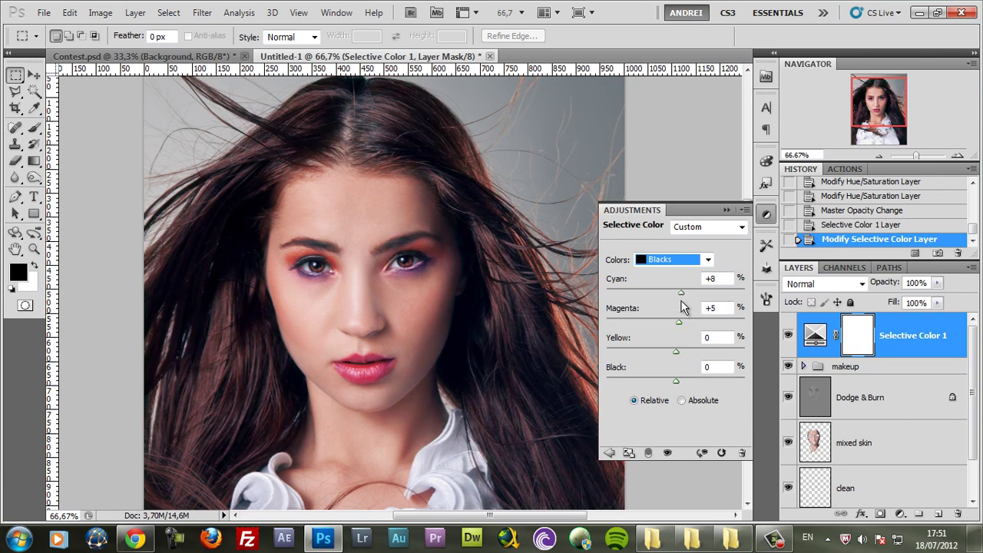
drag(676, 281, 673, 281)
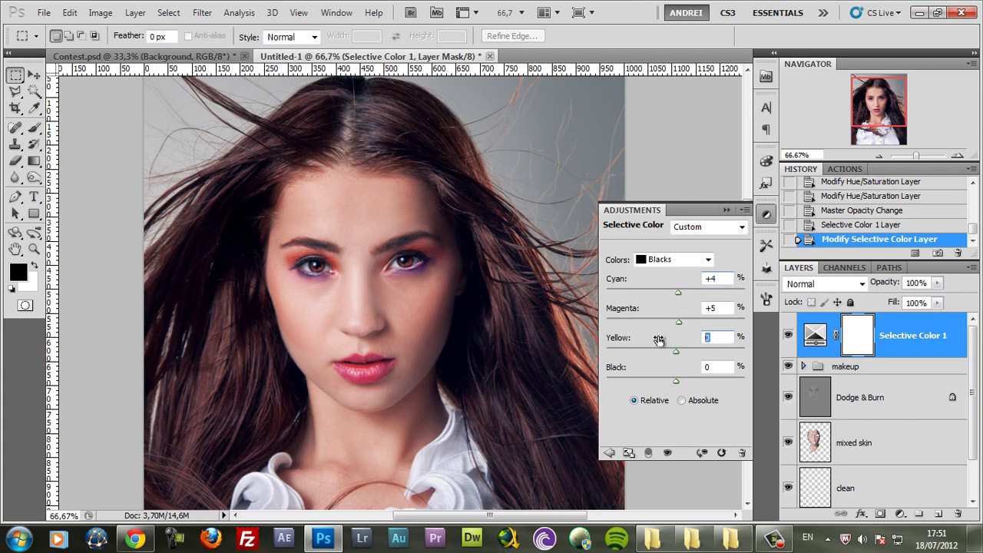
drag(658, 338, 658, 337)
- Fill the Selective Color layer's mask with black to hide the colour correction
click(727, 209)
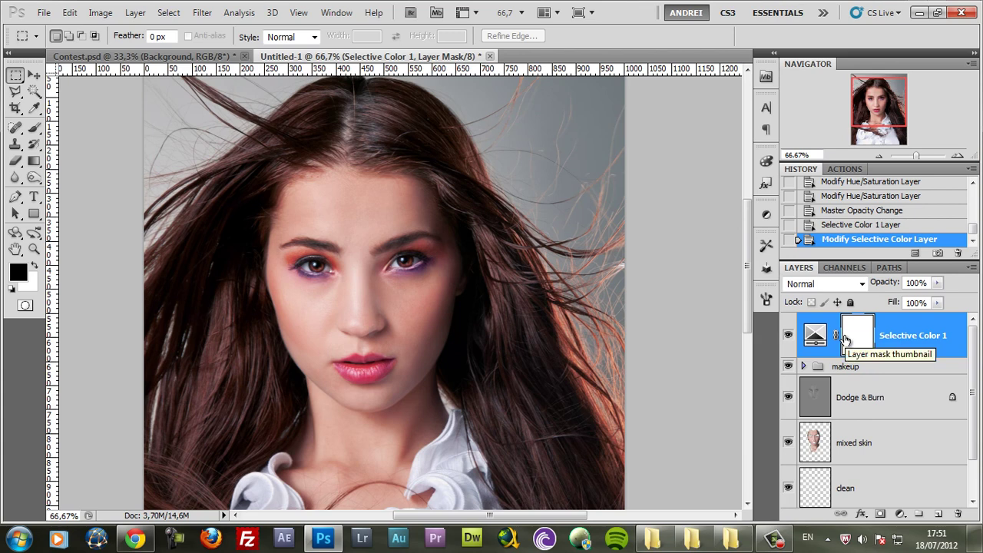
key(alt+BackSpace)
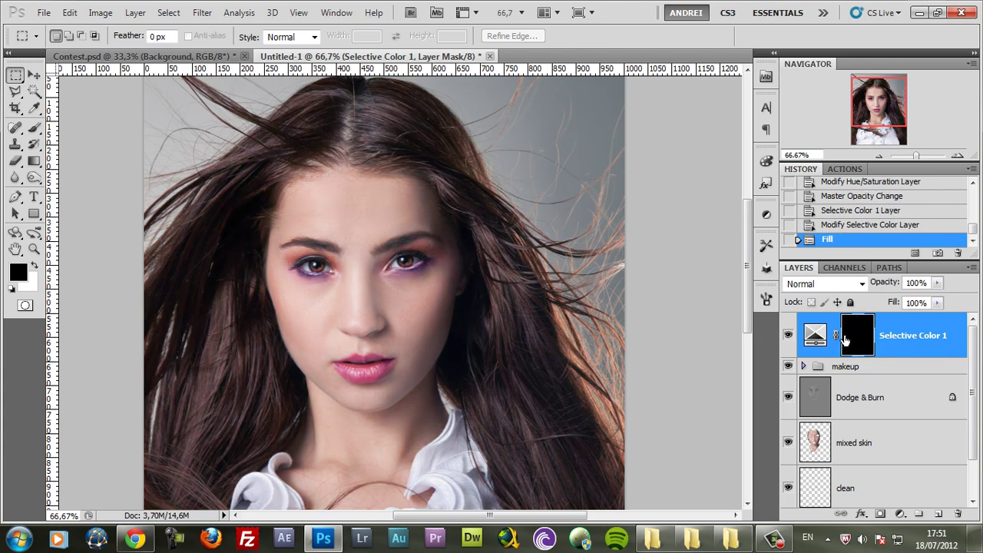
- Paint white with a 197 px brush on the Selective Color layer's mask over the hair on the left of the portrait
click(34, 130)
right_click(318, 164)
drag(406, 193, 464, 197)
click(34, 266)
right_click(198, 297)
click(310, 326)
mouse_move(200, 242)
mouse_down()
mouse_move(157, 399)
mouse_move(176, 357)
mouse_move(206, 366)
mouse_move(180, 441)
mouse_move(274, 105)
mouse_move(232, 269)
mouse_move(232, 251)
mouse_move(238, 405)
mouse_move(248, 364)
mouse_move(211, 435)
mouse_move(242, 345)
mouse_up()
key(space)
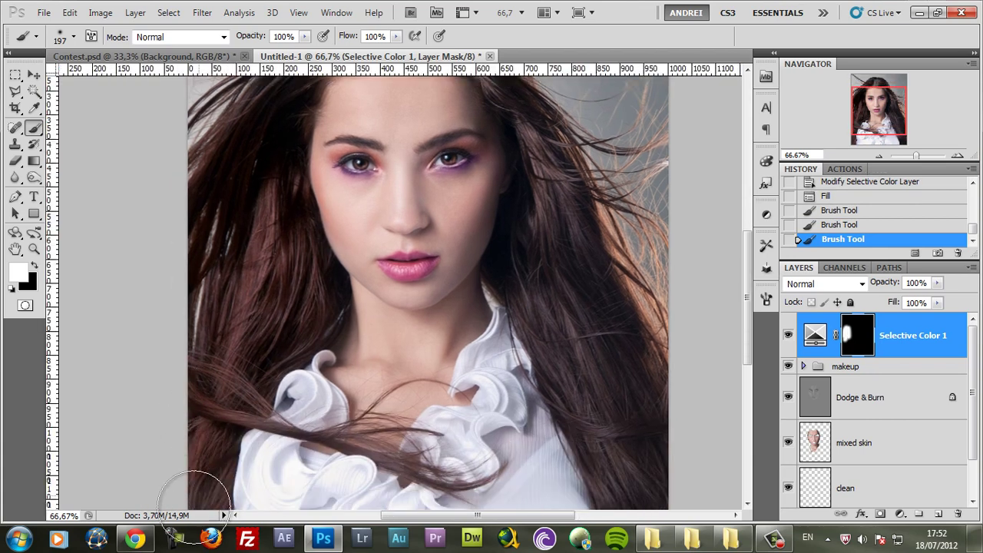
- Paint the mask white over the lower-left hair down towards the blouse to reveal the colour correction
drag(212, 440, 304, 317)
mouse_move(303, 316)
mouse_down()
mouse_move(230, 463)
mouse_move(260, 407)
mouse_up()
drag(306, 459, 313, 467)
- Reveal the correction in the hair strands crossing the blouse by painting the mask, adjusting the brush from 250 px down to 100 px
key(])
key(])
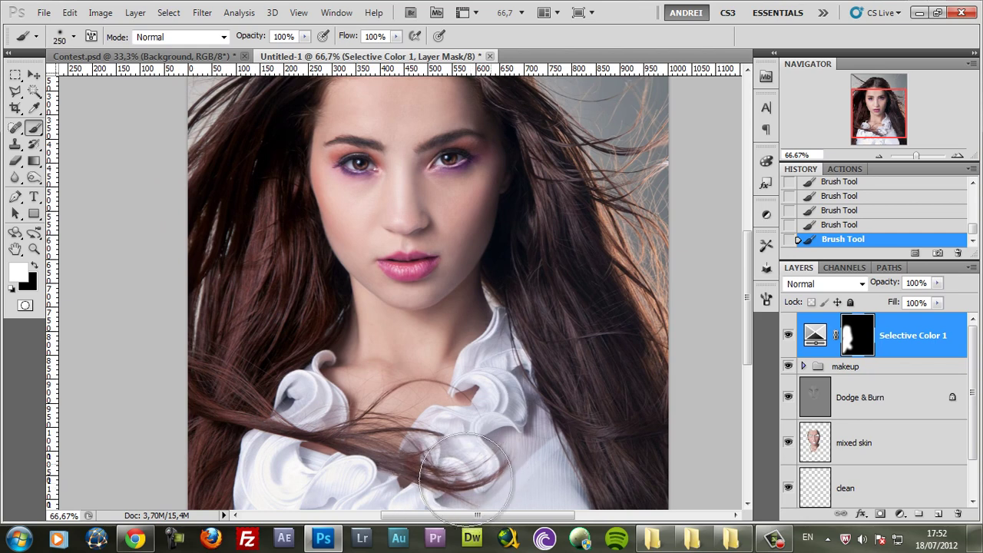
click(466, 480)
key(])
key(])
key(])
key(bracketleft)
key(bracketleft)
key(bracketleft)
key(bracketleft)
key(bracketleft)
key(bracketleft)
key(bracketleft)
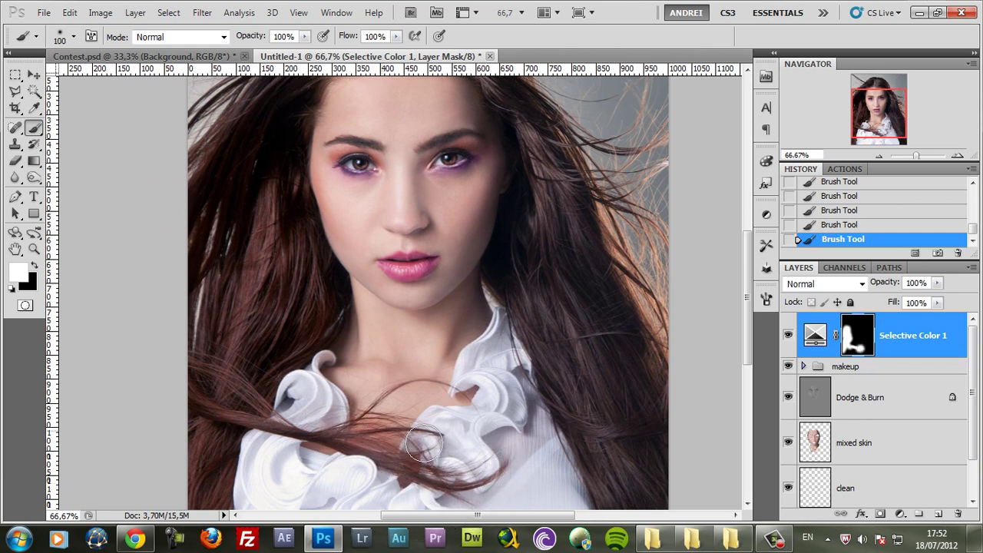
- Enlarge the brush to 175 px and paint the mask white over the upper-left hair up to the crown
scroll(484, 449, down, 1)
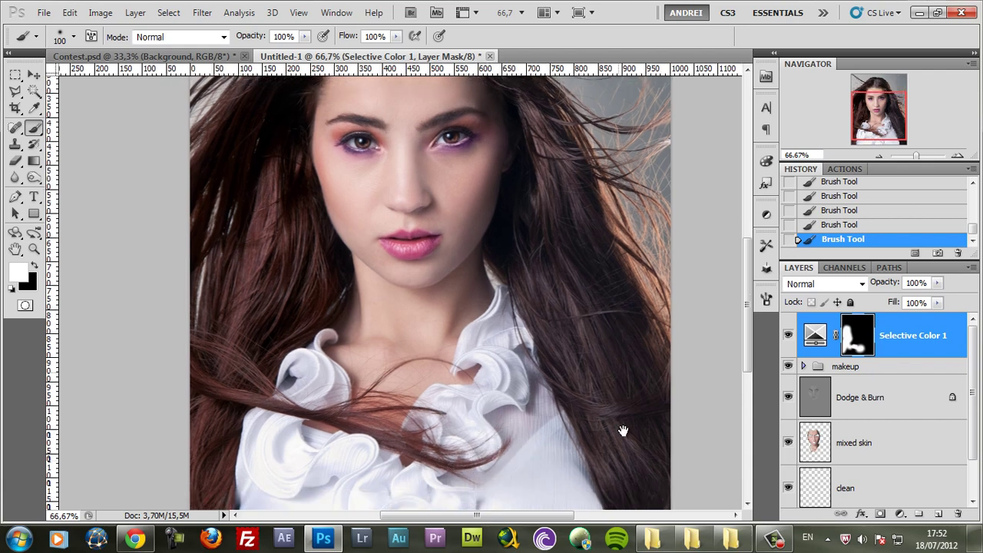
scroll(623, 430, up, 8)
key(bracketright)
key(bracketright)
key(bracketright)
mouse_move(320, 204)
mouse_down()
mouse_move(356, 171)
mouse_move(200, 297)
mouse_move(307, 189)
mouse_move(392, 142)
mouse_up()
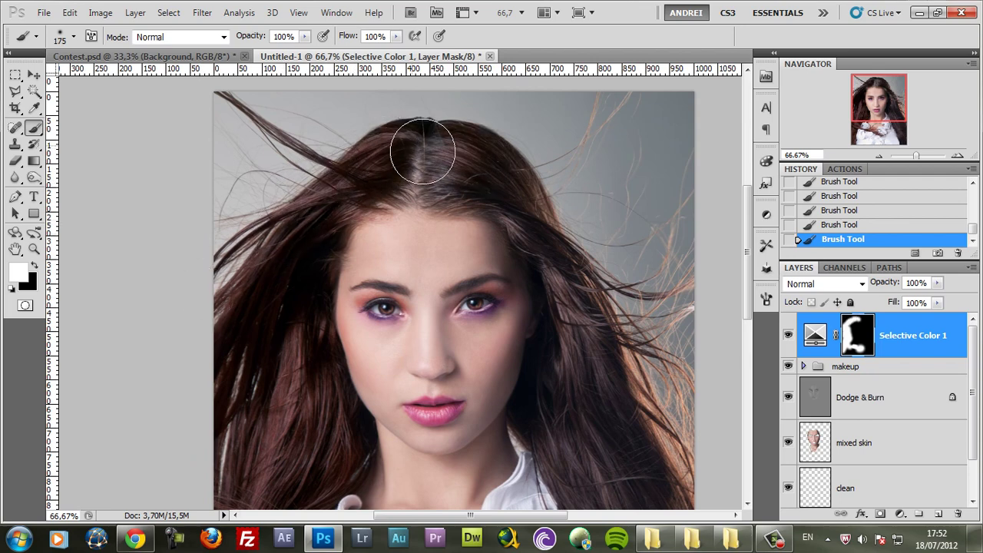
- Paint the mask white over the hair on the right of the portrait, from the crown to the lower ends
mouse_move(603, 349)
mouse_down()
mouse_move(612, 383)
mouse_move(555, 244)
mouse_move(607, 437)
mouse_up()
drag(522, 271, 442, 122)
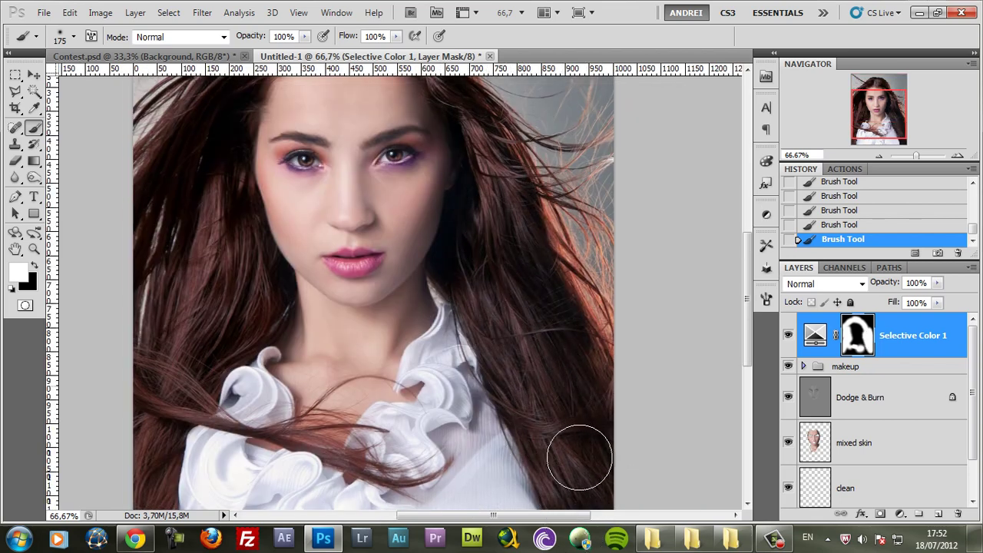
drag(594, 304, 623, 453)
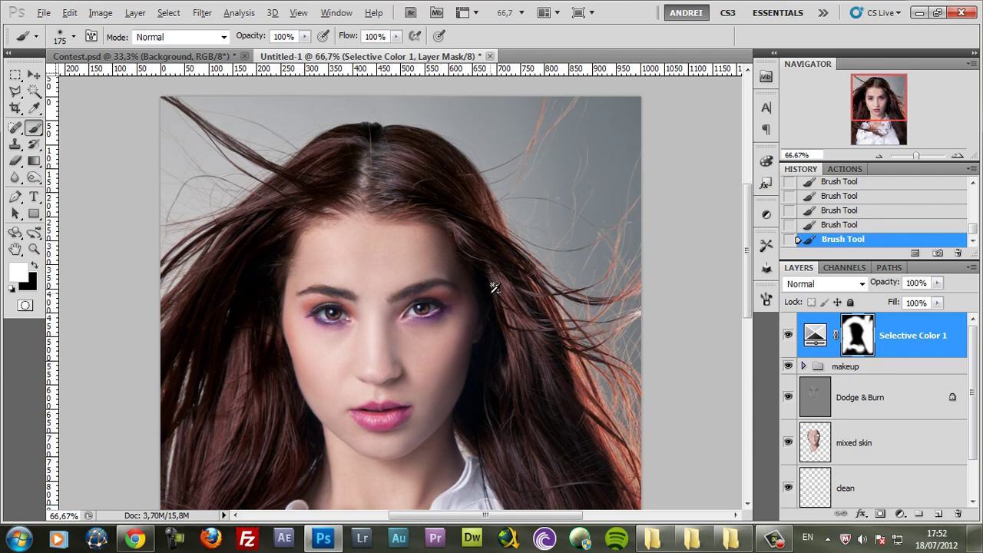
scroll(491, 288, down, 1)
scroll(482, 322, up, 1)
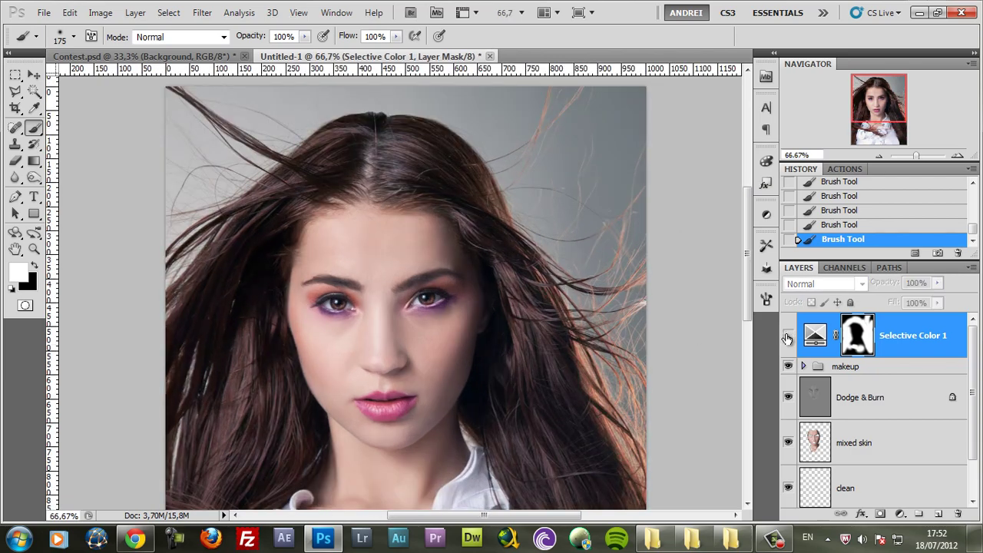
- Compare the portrait with the Selective Color and Dodge & Burn layers hidden and shown
click(787, 338)
drag(503, 355, 504, 261)
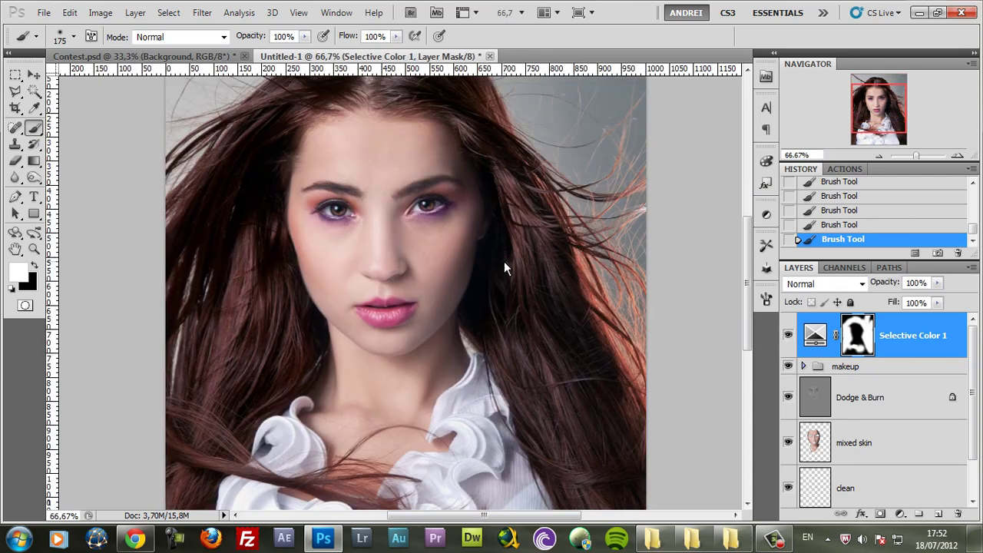
click(788, 335)
click(788, 336)
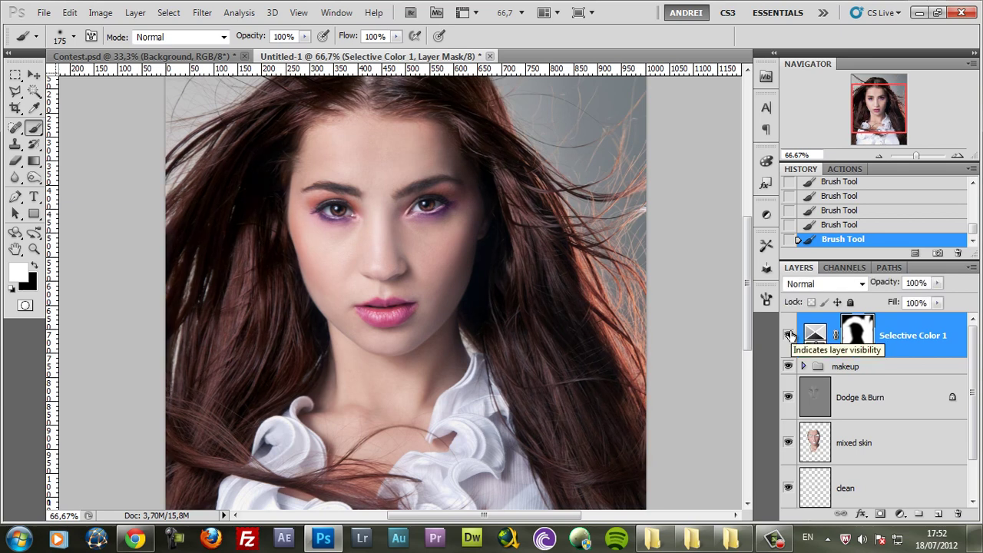
click(788, 397)
click(788, 397)
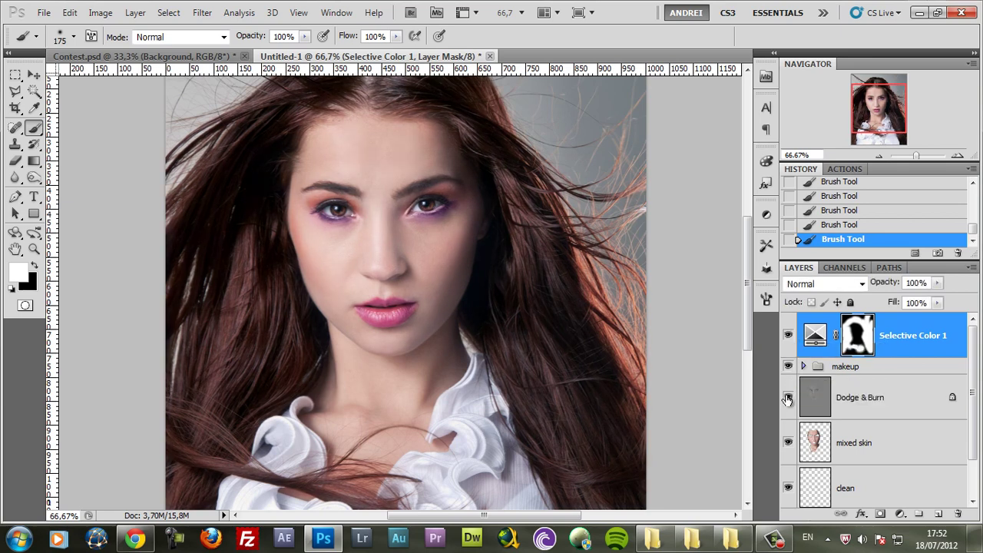
scroll(484, 319, up, 1)
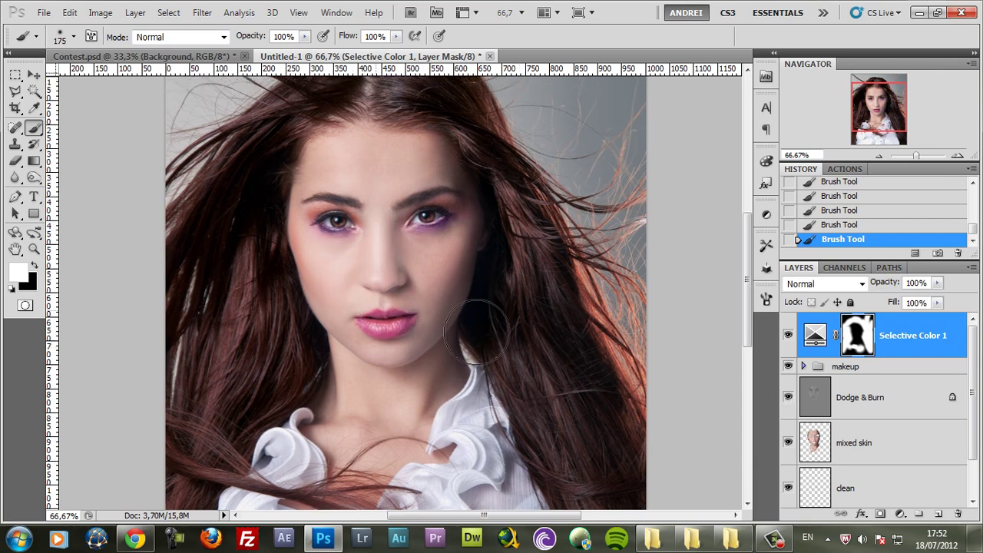
- Select the Dodge & Burn layer and set up the Burn tool with 6% exposure and an 87 px brush
click(812, 400)
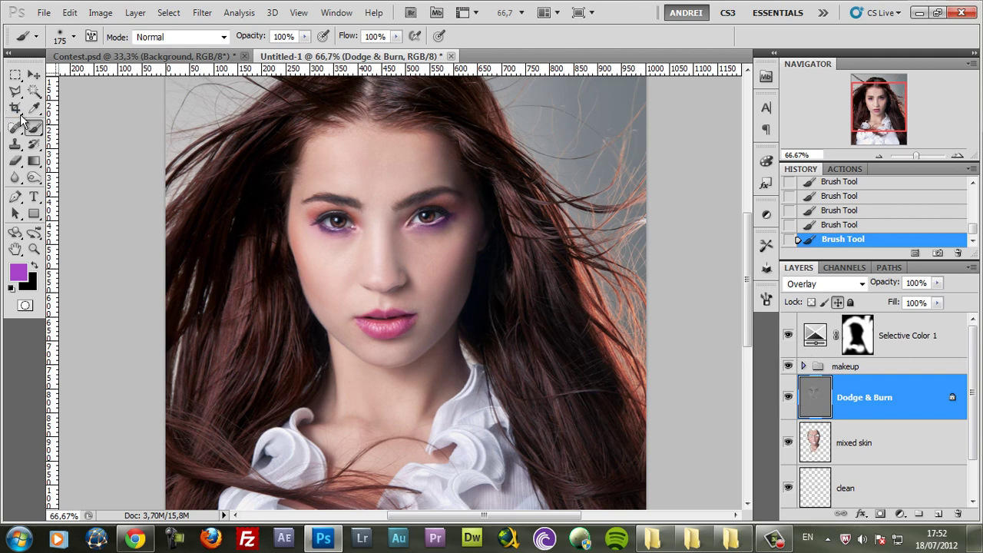
click(37, 181)
click(105, 191)
click(298, 36)
drag(290, 36, 230, 41)
key(Down)
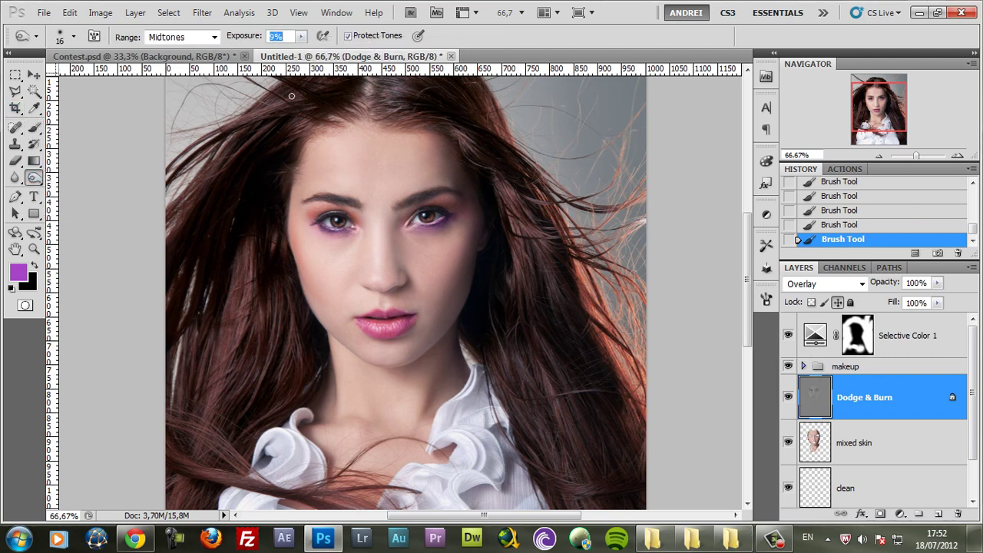
right_click(490, 215)
mouse_move(550, 246)
mouse_down()
mouse_move(561, 244)
mouse_move(551, 246)
mouse_up()
- Burn the left side of the face from forehead to jaw on the Dodge & Burn layer and compare before and after
mouse_move(355, 254)
mouse_down()
mouse_move(340, 326)
mouse_move(340, 318)
mouse_up()
mouse_move(326, 240)
mouse_down()
mouse_move(358, 311)
mouse_move(338, 302)
mouse_move(333, 262)
mouse_move(371, 366)
mouse_up()
drag(339, 329, 329, 185)
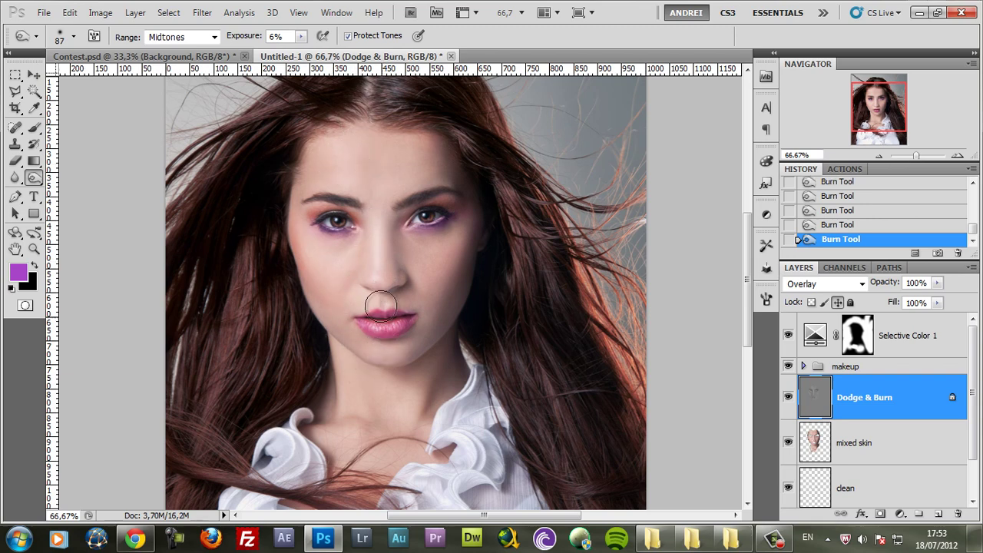
click(787, 399)
click(788, 401)
click(787, 403)
click(788, 400)
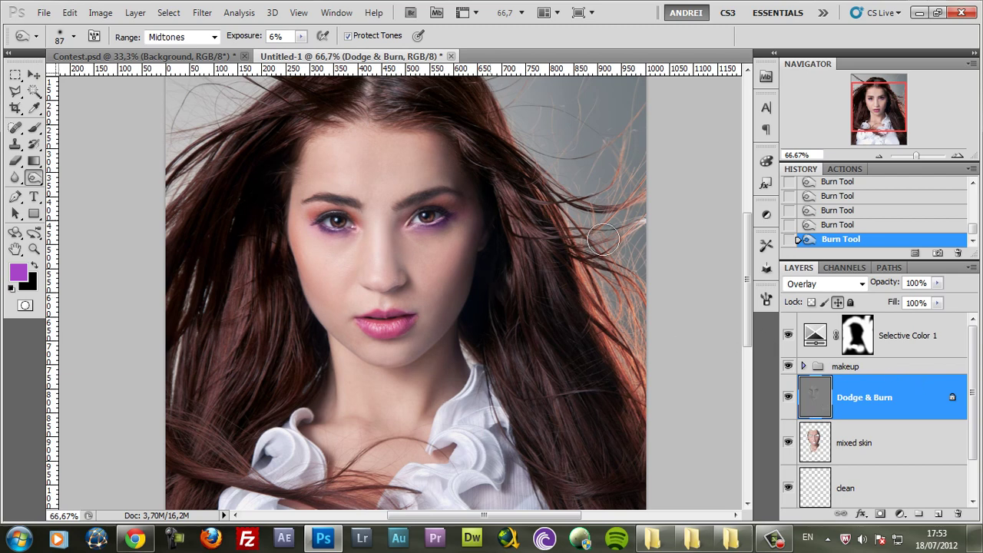
- Add a Color Balance adjustment layer above the Selective Color layer
click(916, 338)
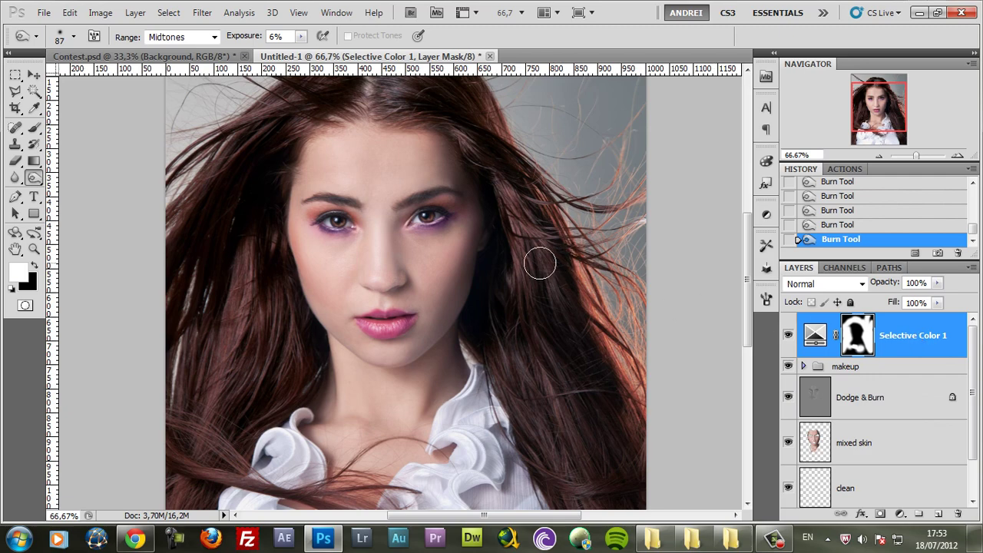
scroll(503, 223, down, 1)
scroll(503, 223, down, 1)
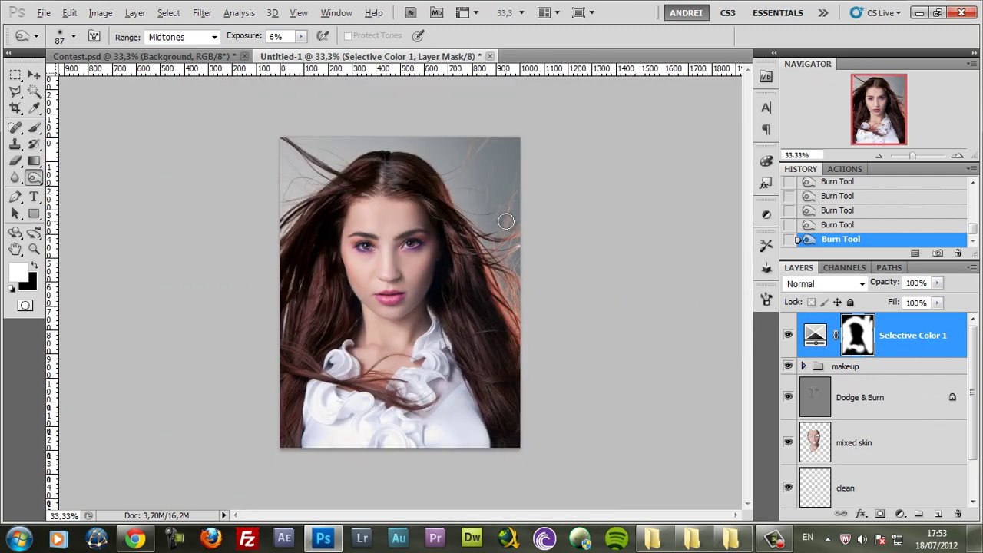
scroll(503, 222, up, 1)
drag(461, 346, 500, 311)
click(901, 514)
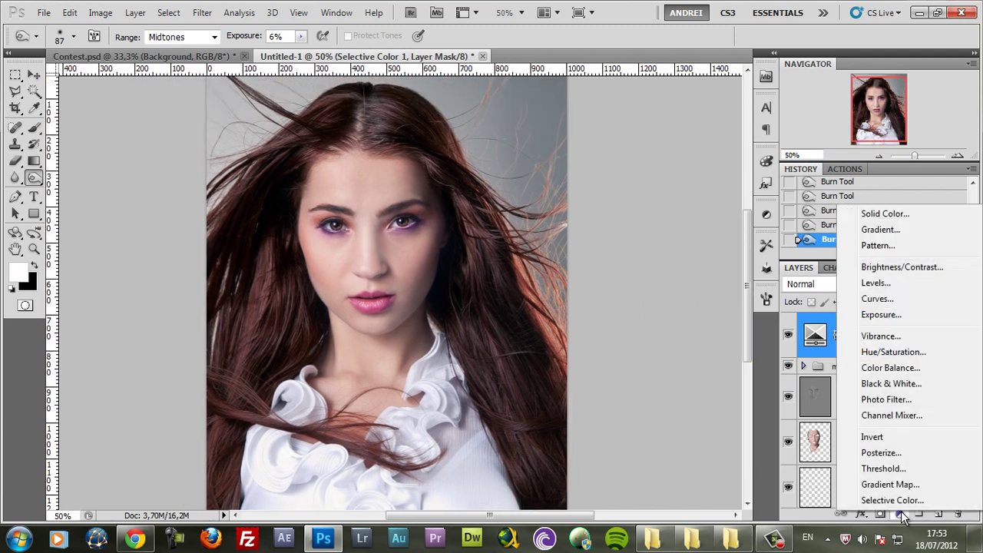
click(889, 368)
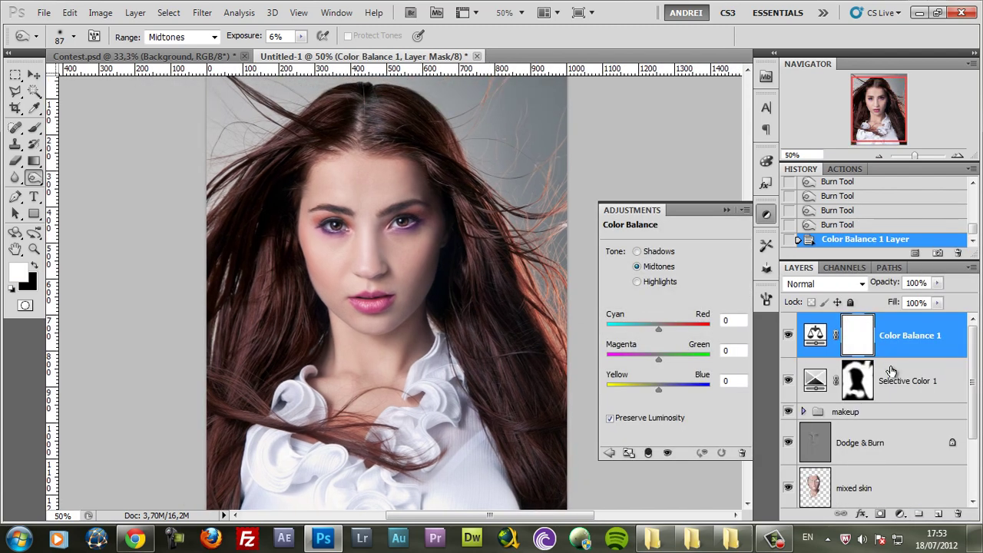
- Set the Color Balance shadows to cyan-red -2, magenta-green -6 and yellow-blue -3
click(659, 253)
click(735, 318)
text(-2)
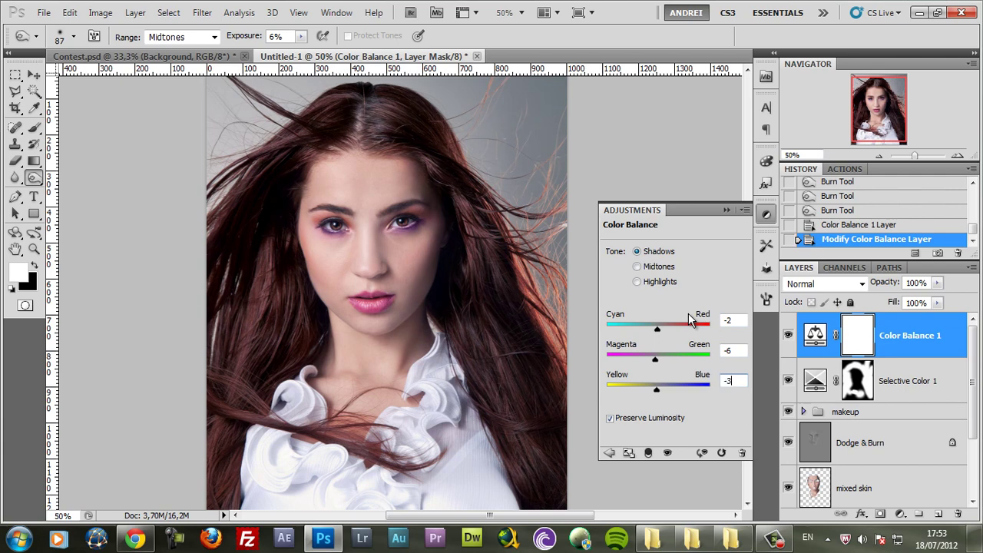
- Set the Color Balance midtones to cyan-red -10, magenta-green +10 and yellow-blue +10
click(669, 264)
text(-10)
key(Tab)
text(10)
key(Tab)
text(10)
- Set the Color Balance highlights to cyan-red +13, magenta-green +3 and yellow-blue -3, and compare the portrait with and without the layer
click(664, 281)
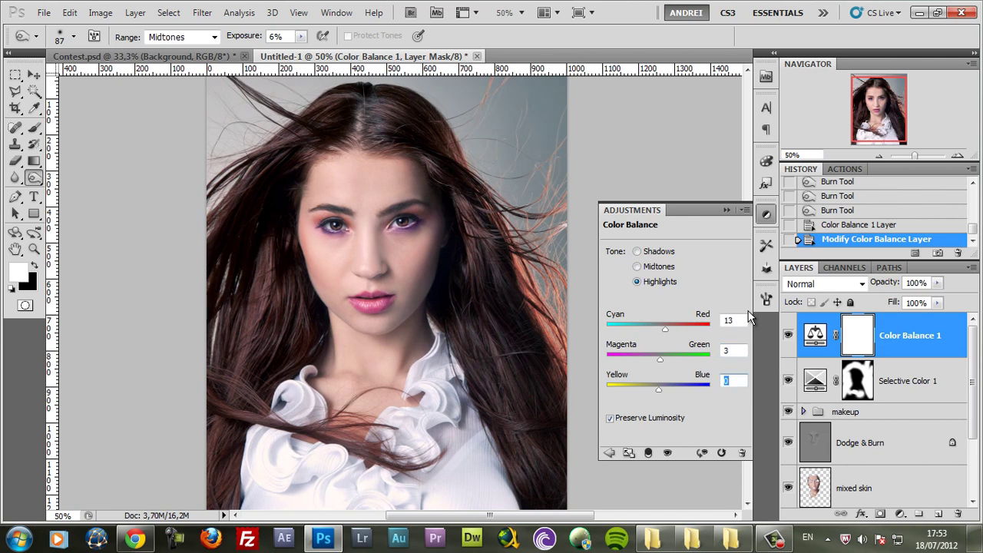
click(817, 346)
click(789, 336)
click(789, 335)
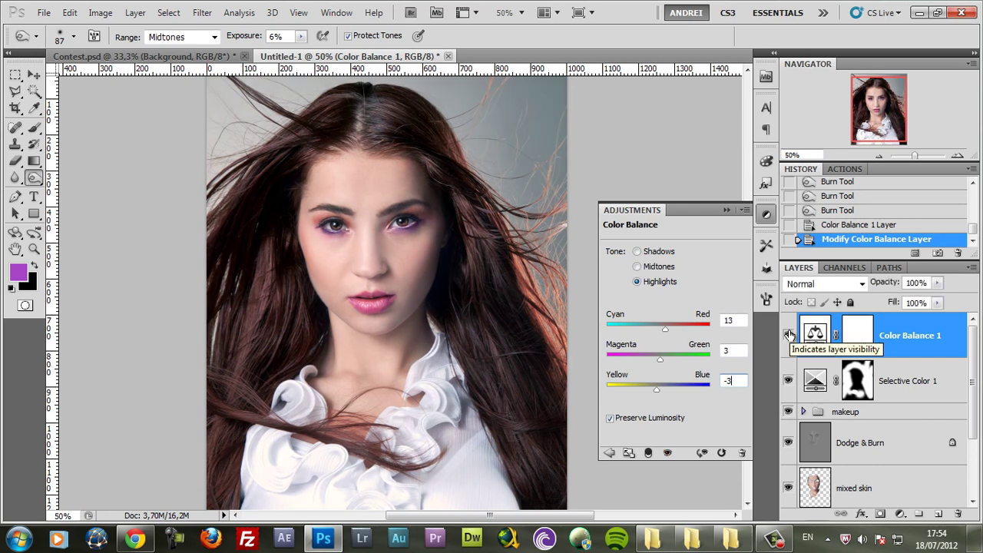
click(725, 209)
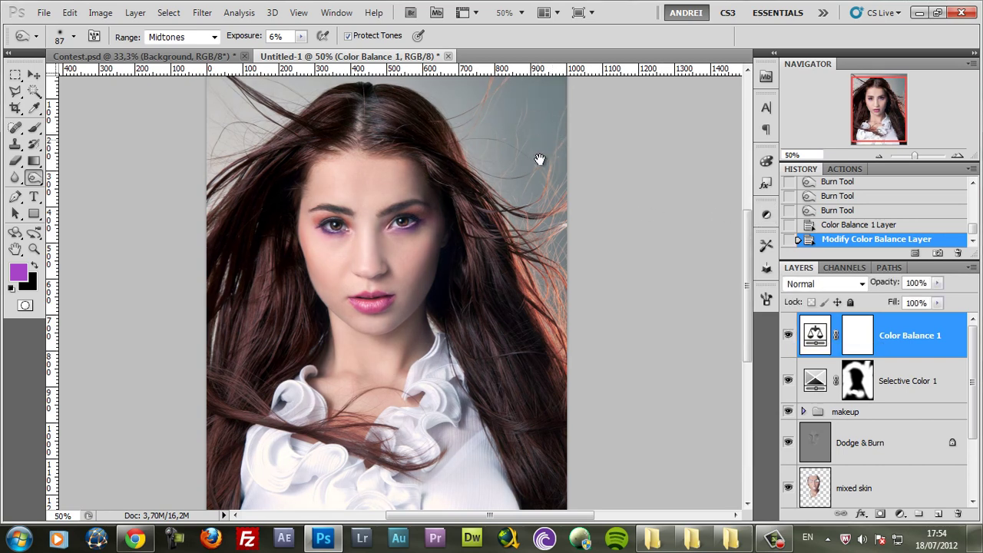
drag(542, 165, 548, 203)
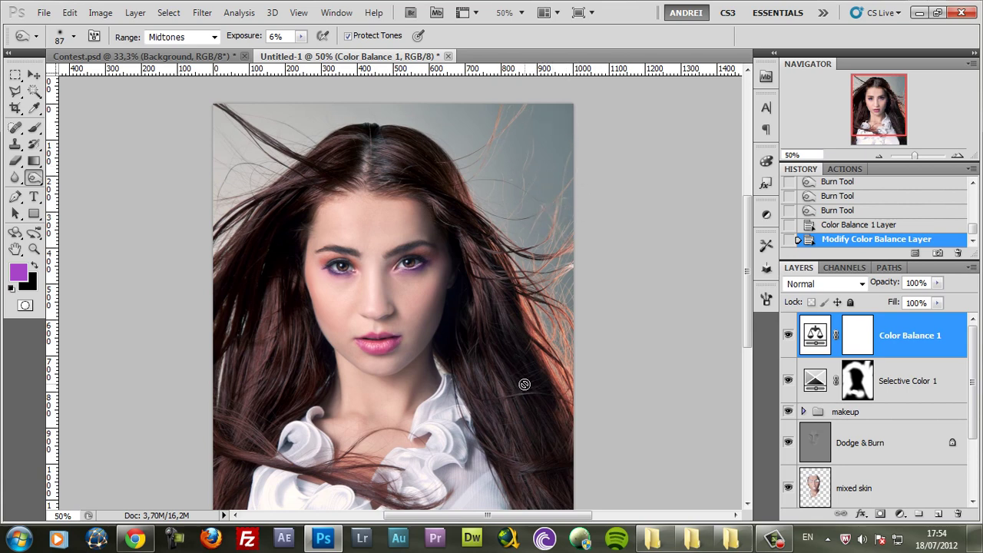
scroll(470, 376, down, 2)
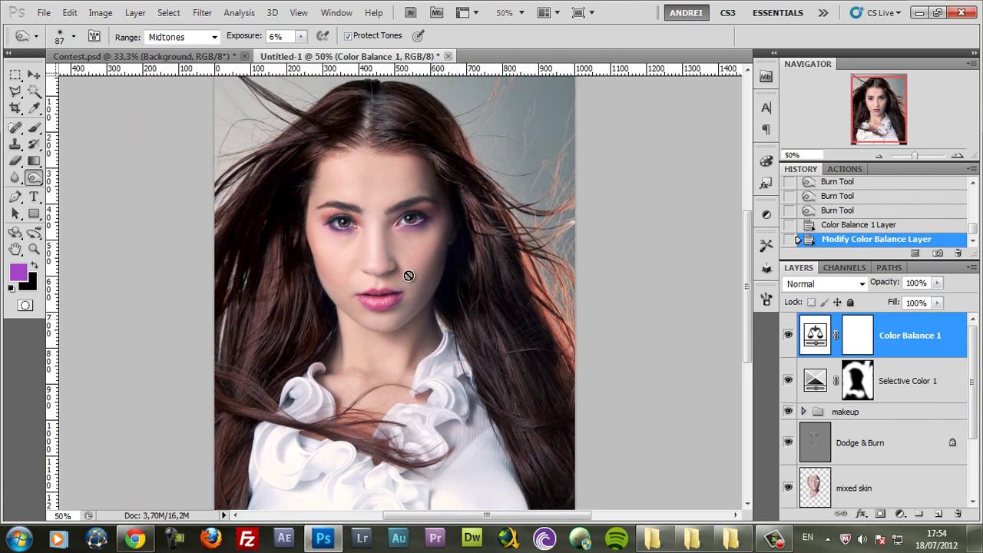
click(789, 335)
click(789, 335)
- Duplicate the Color Balance layer, set the copy's blending mode to Color and compare its effect
key(ctrl+j)
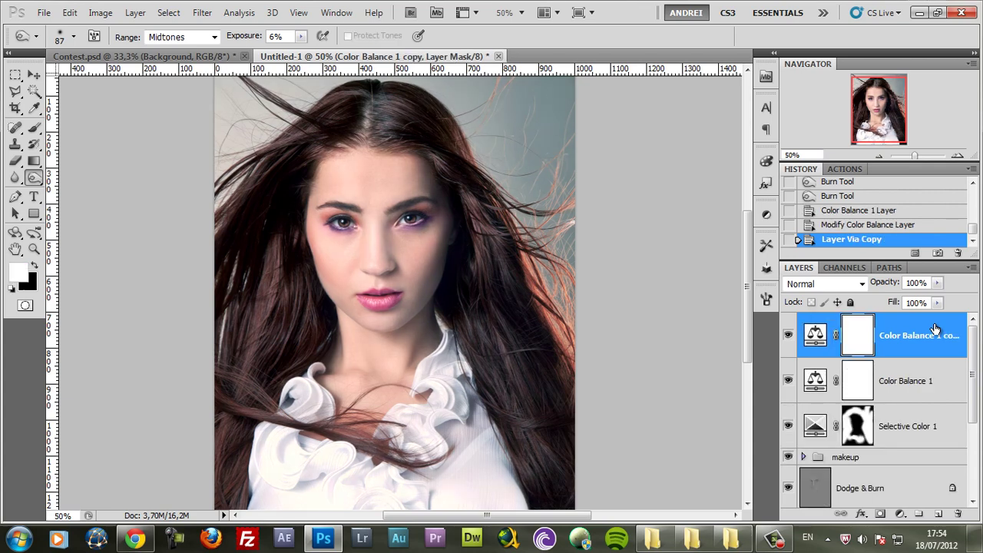
click(839, 288)
click(823, 353)
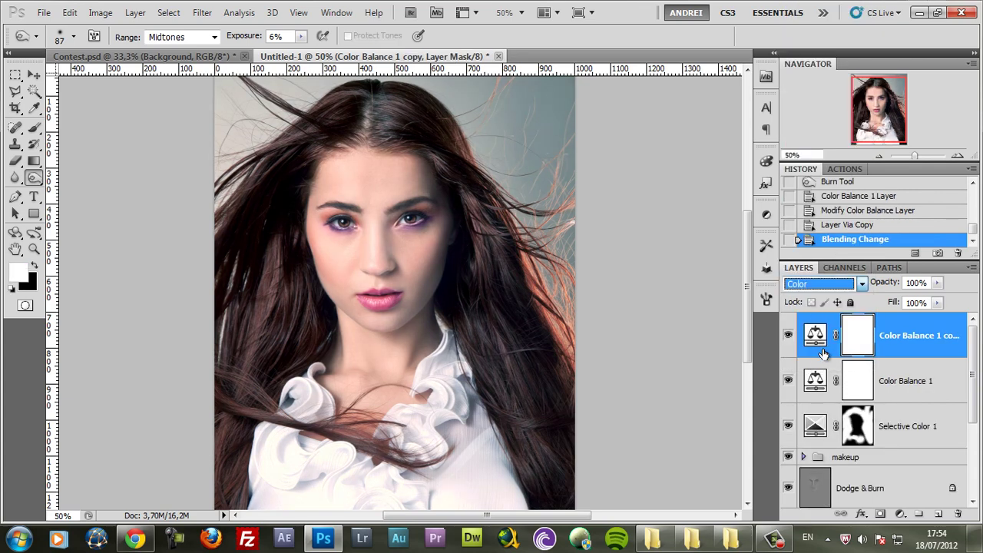
click(788, 335)
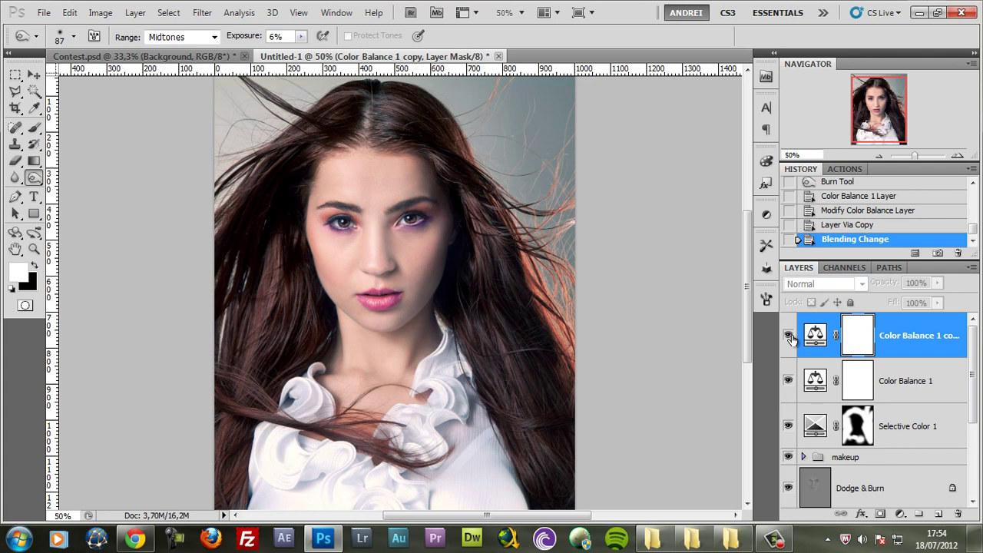
click(788, 336)
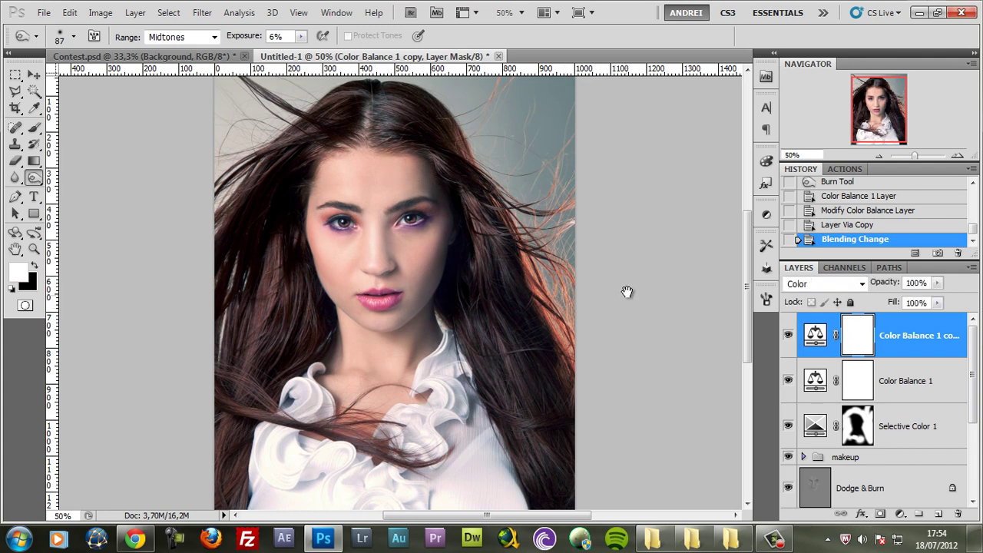
- Stamp all visible layers into a new merged layer at the top of the stack and check it by toggling its visibility
drag(627, 284, 630, 348)
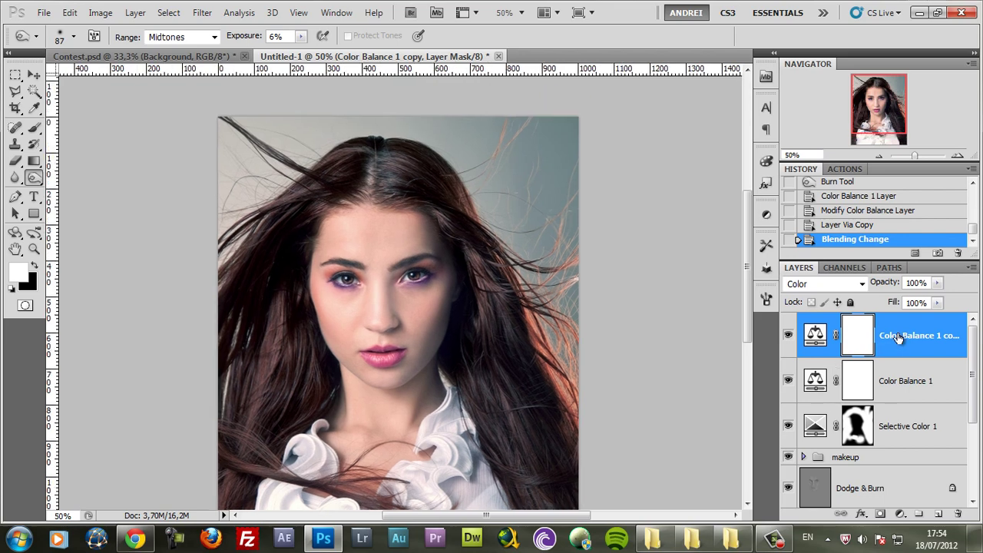
drag(494, 376, 501, 353)
key(ctrl+shift+alt+e)
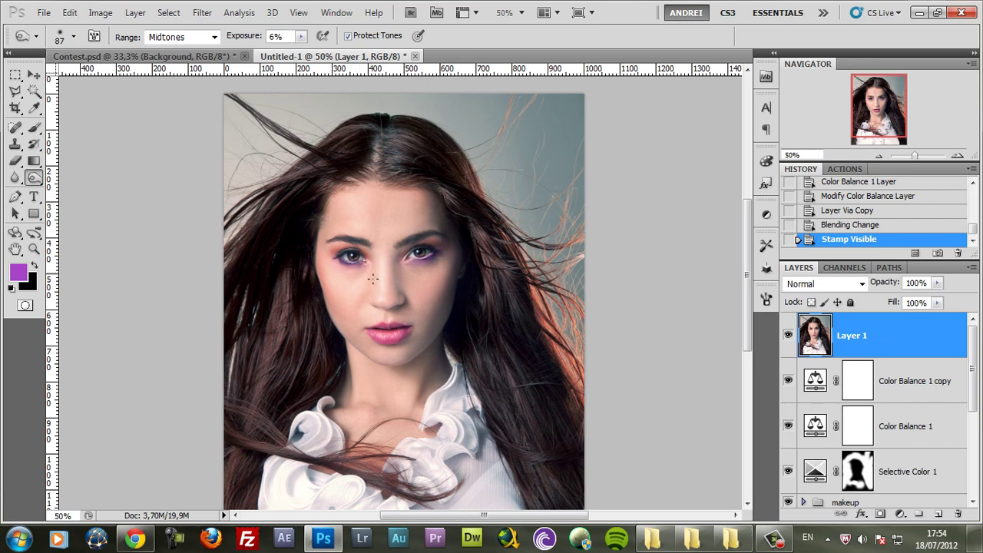
click(788, 336)
click(787, 335)
- Open the Liquify filter on the merged portrait layer and bring the face and eyes into close view
scroll(356, 355, up, 2)
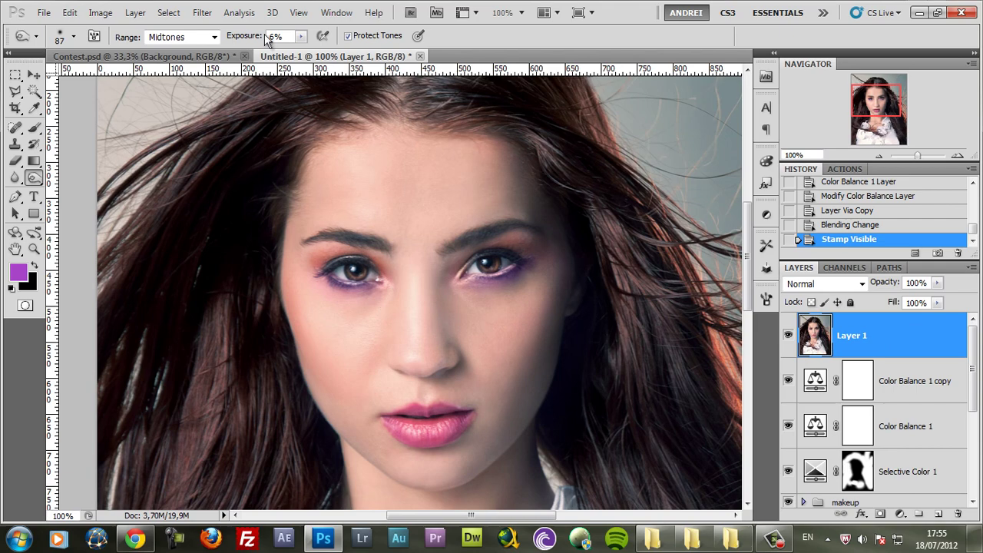
click(202, 13)
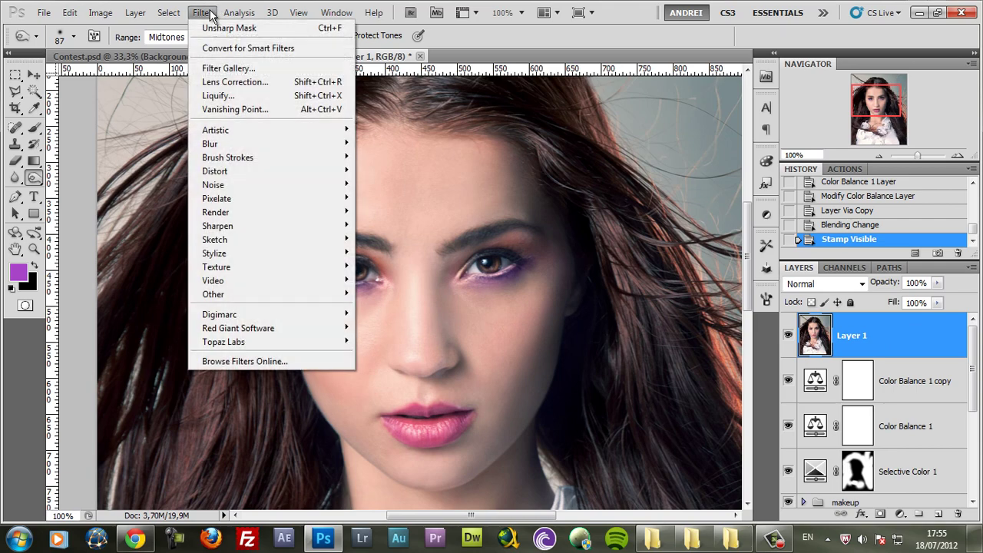
click(239, 97)
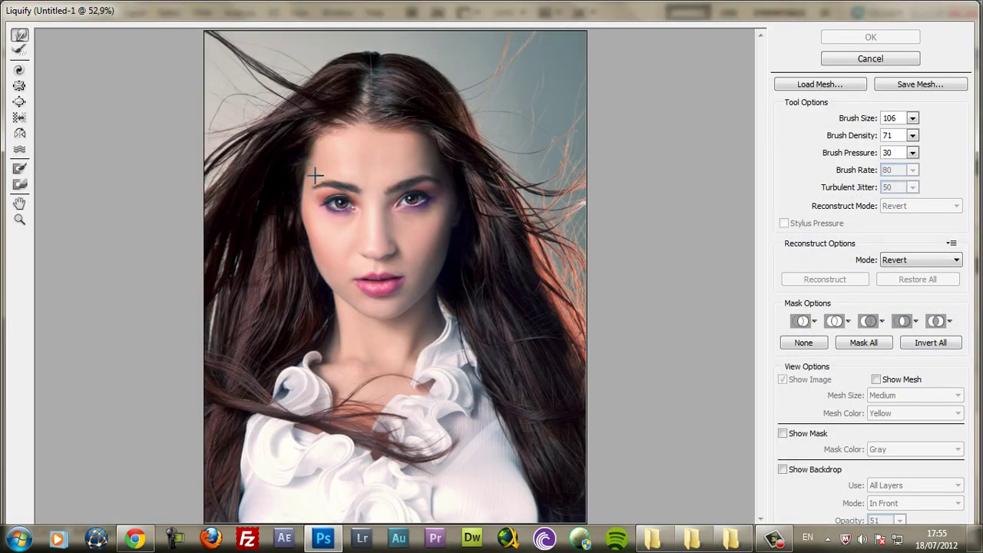
scroll(323, 177, up, 4)
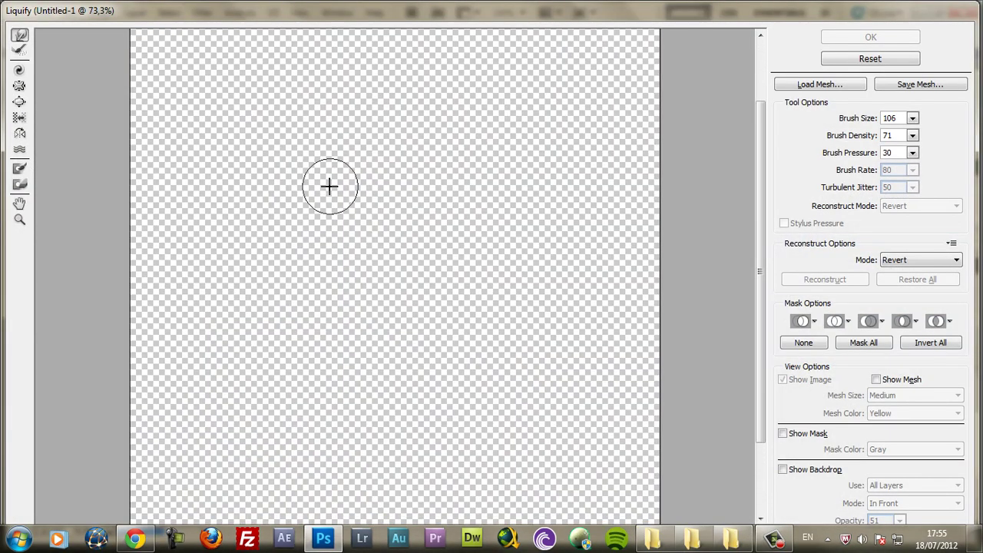
scroll(326, 184, up, 2)
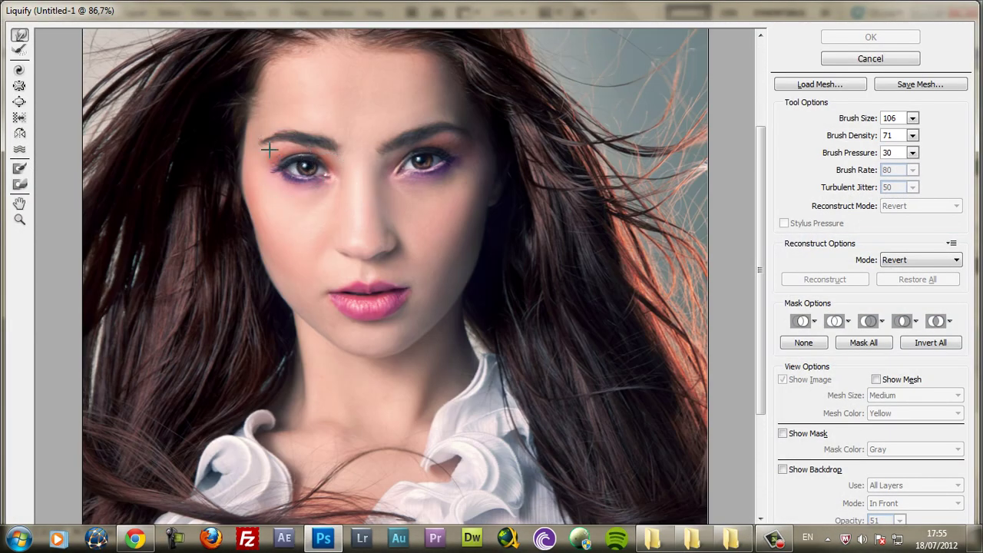
scroll(268, 145, up, 3)
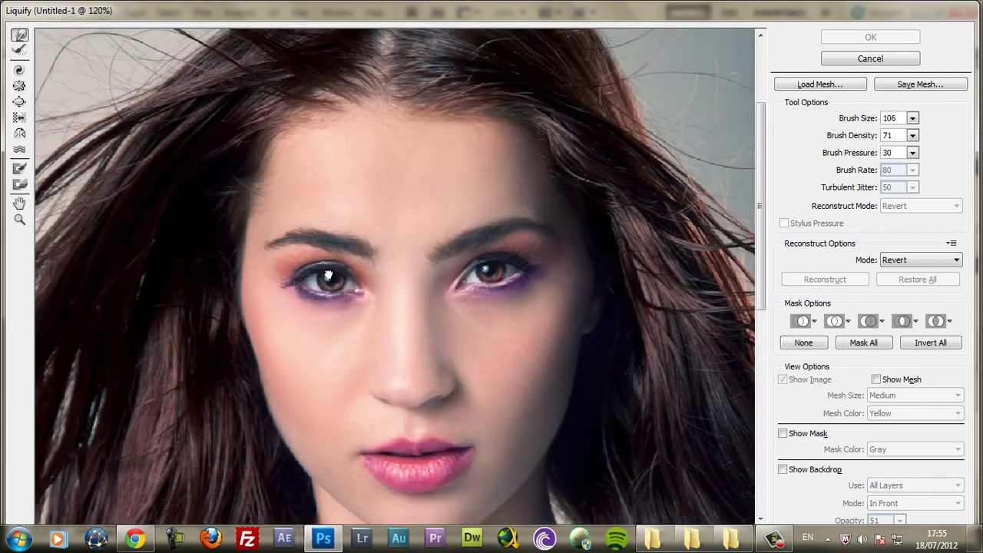
- Try warping the outer corners of both eyes outward with a size 106 brush, and revert the strokes
drag(328, 275, 332, 277)
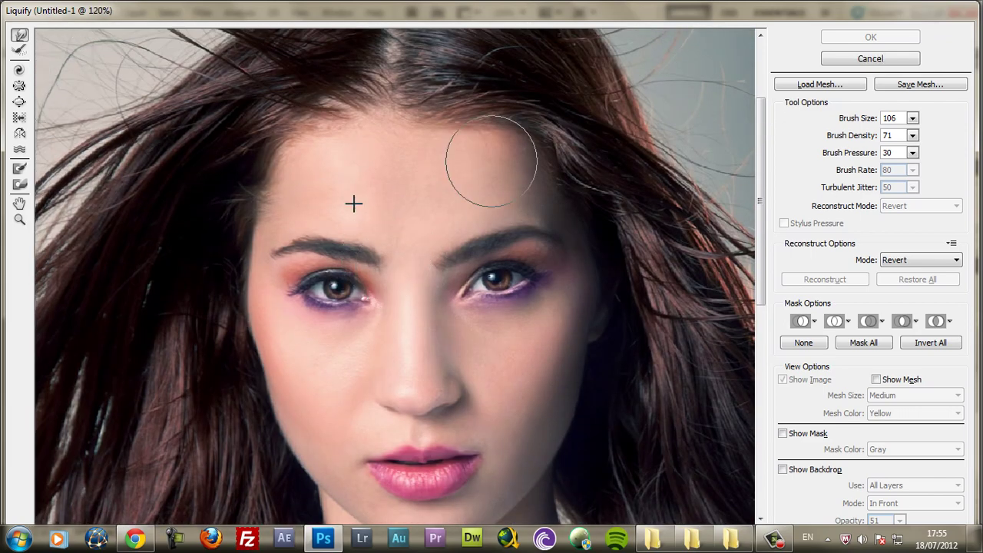
drag(290, 290, 277, 283)
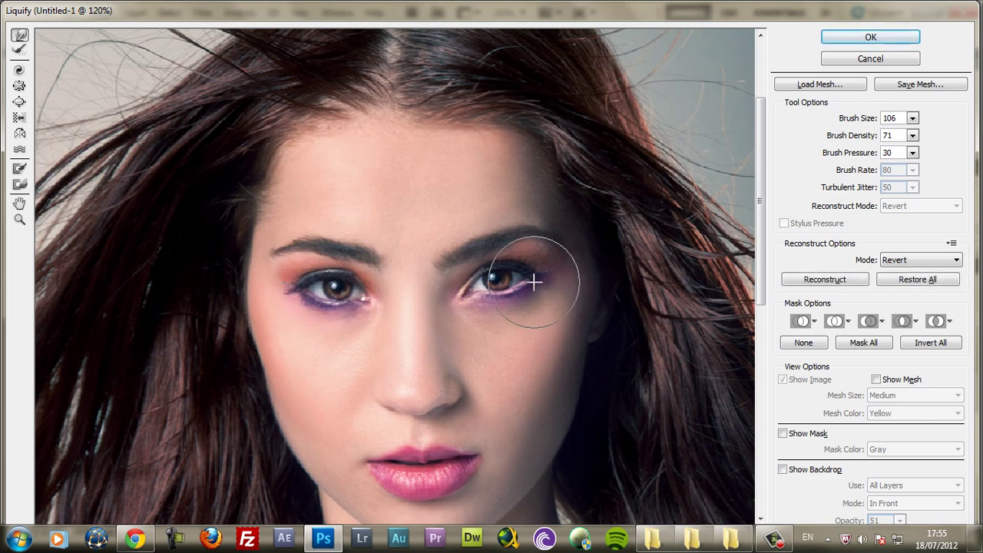
drag(540, 281, 554, 273)
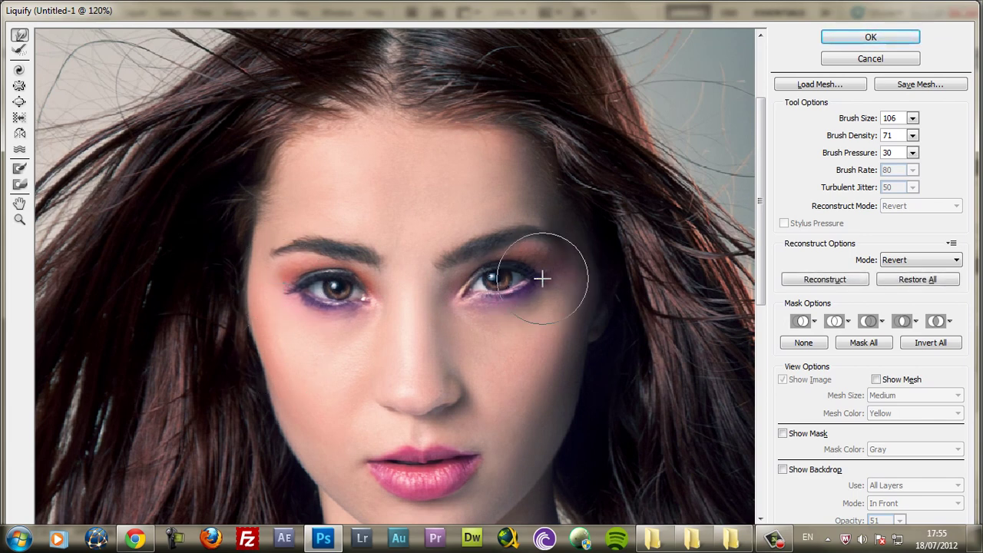
drag(296, 287, 303, 287)
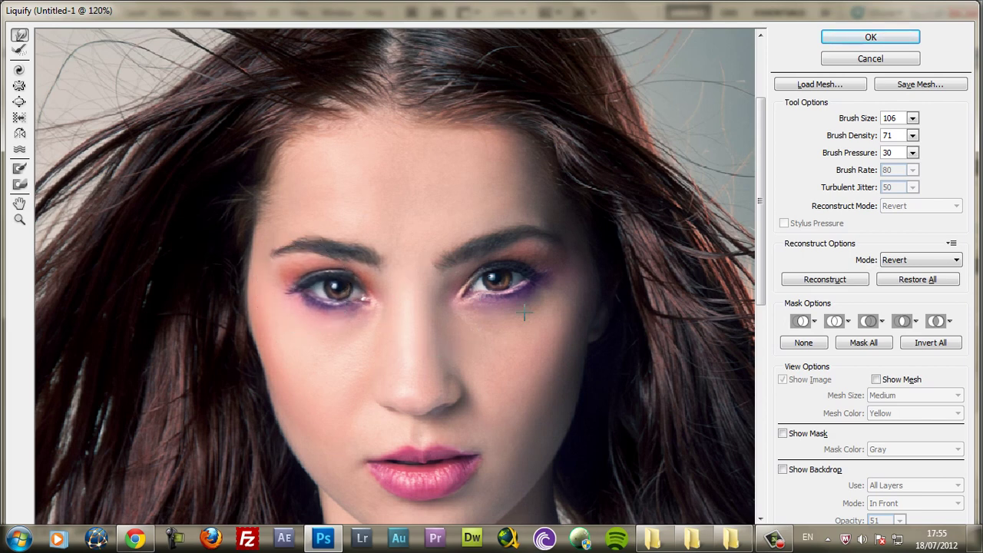
key(ctrl+alt+z)
key(ctrl+alt+z)
key(ctrl+alt+z)
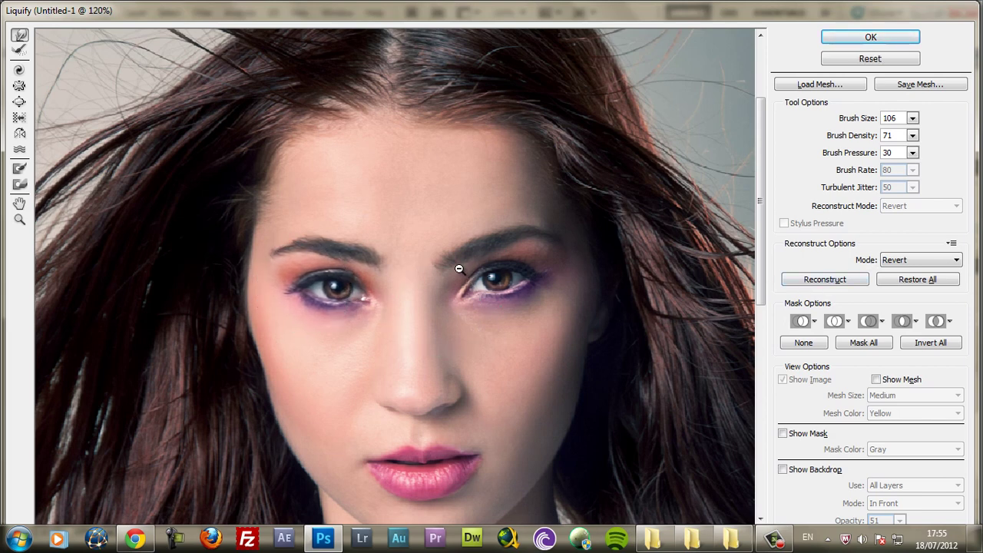
- Set the Liquify brush size to 91, nudge the outer corner of the eye on the image's left side, and apply the filter
click(913, 118)
click(850, 122)
scroll(623, 166, down, 1)
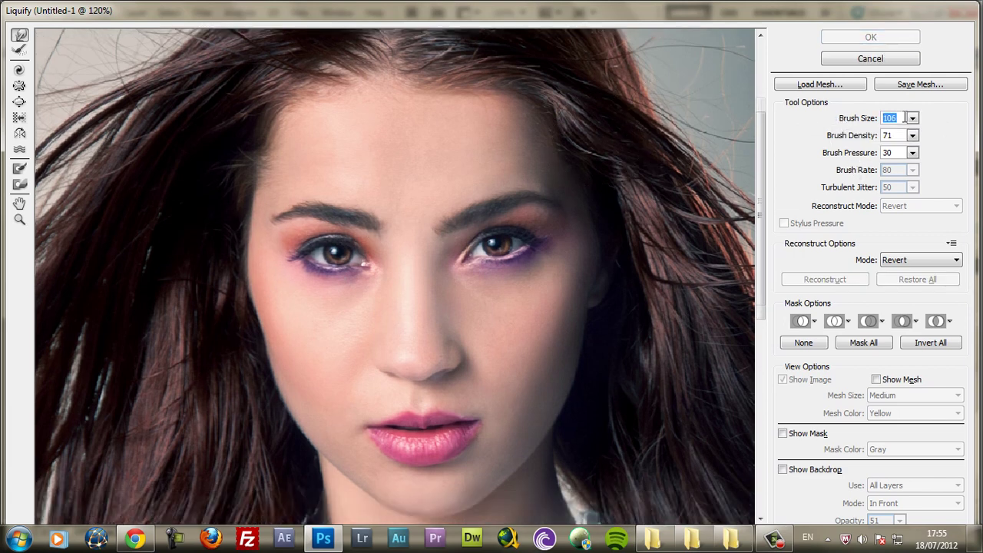
click(912, 118)
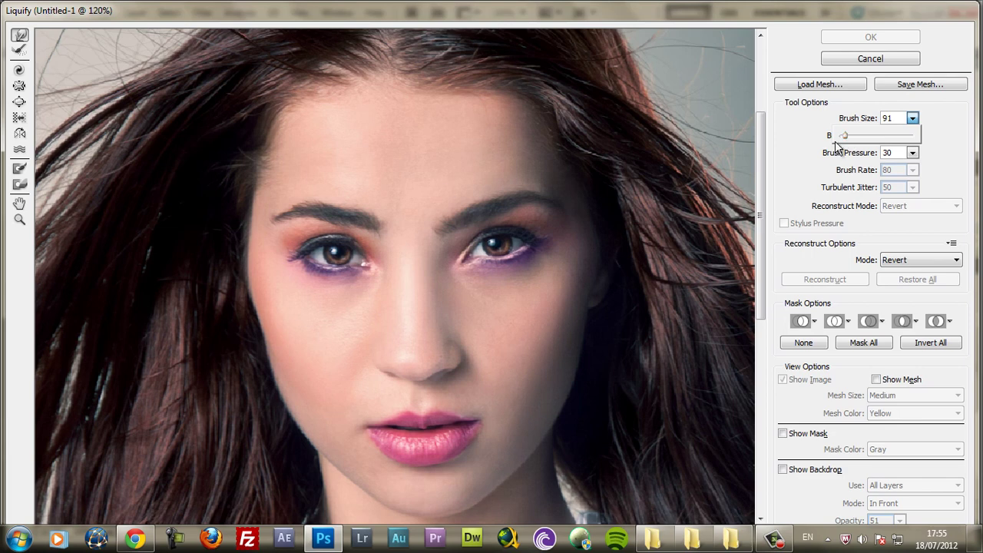
click(286, 250)
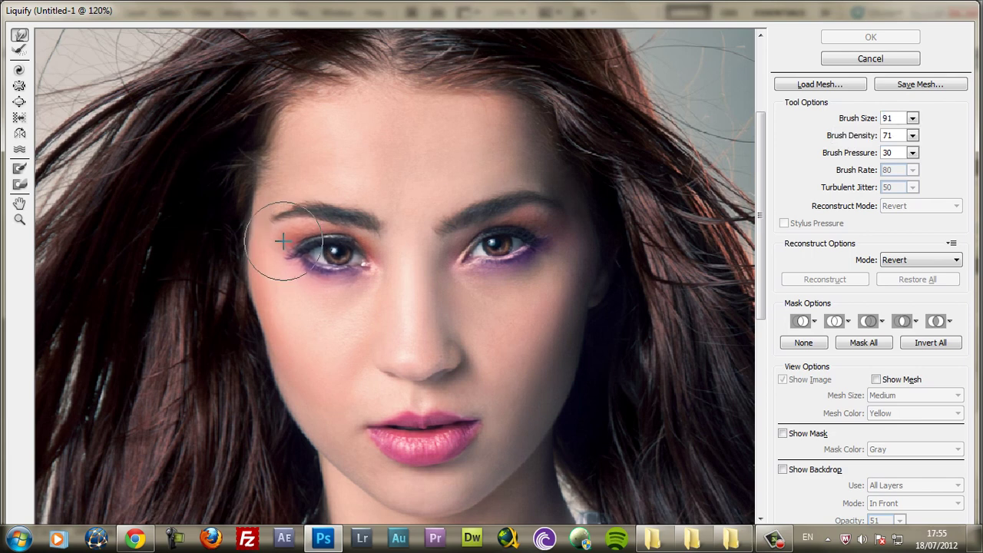
click(283, 242)
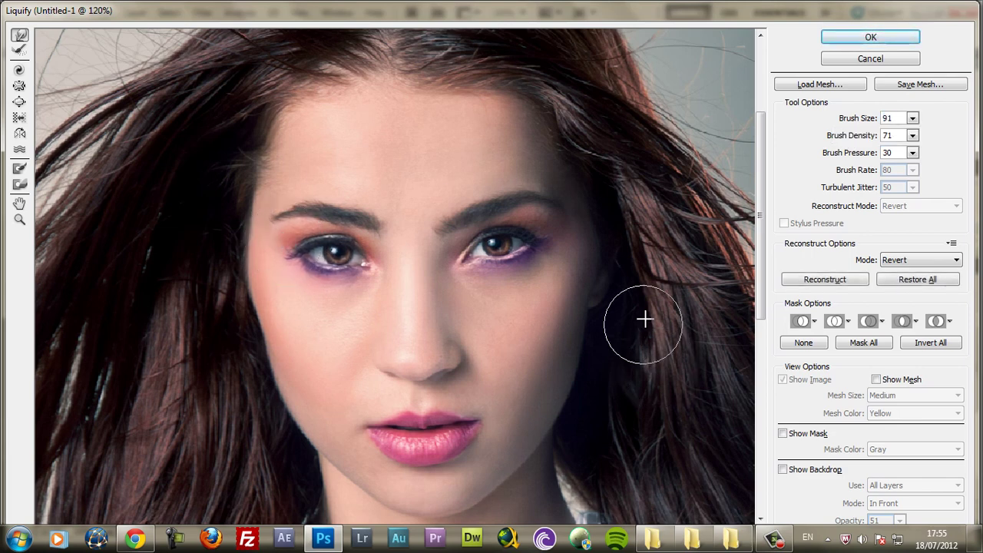
click(891, 33)
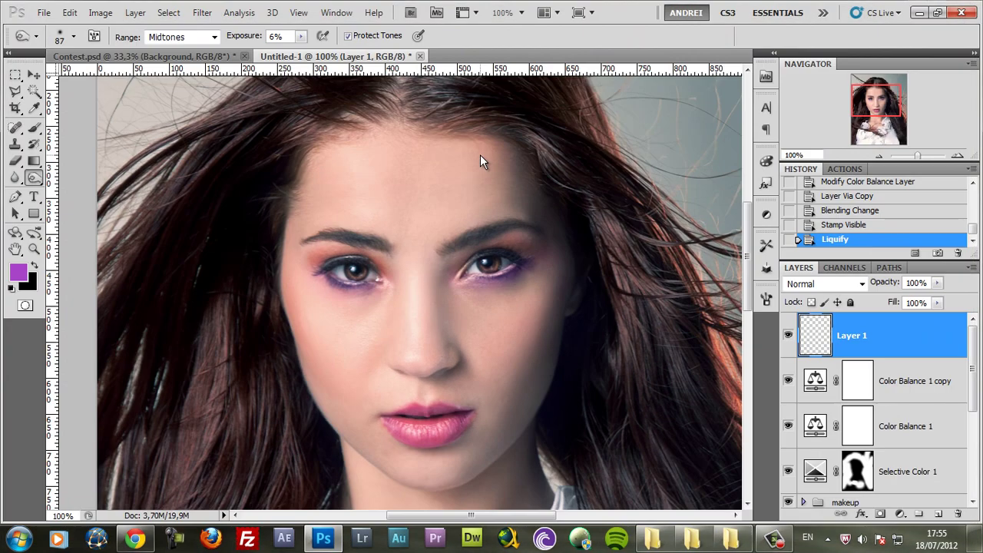
- Inspect the reshaped face and compare the portrait with and without the merged Layer 1
scroll(491, 220, down, 1)
scroll(492, 221, up, 1)
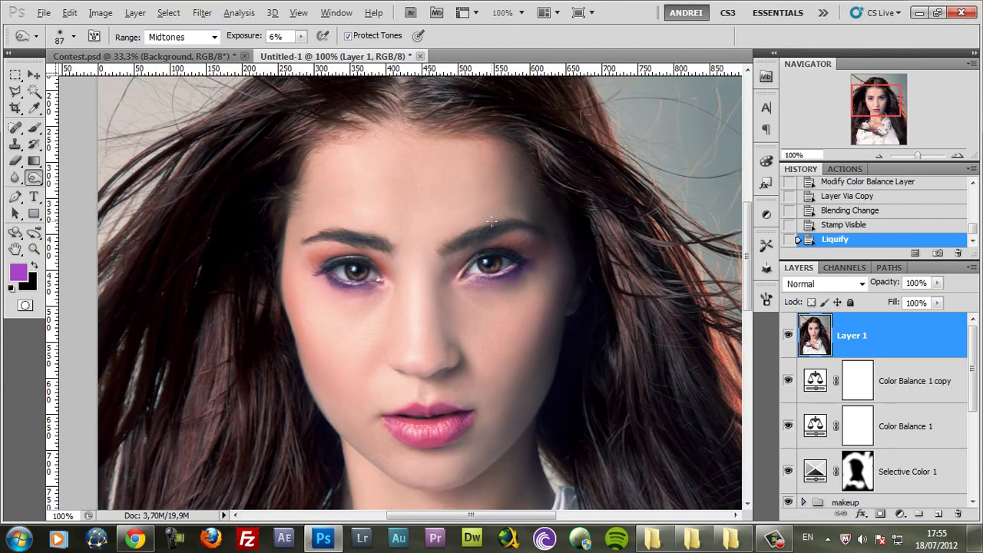
scroll(503, 234, down, 1)
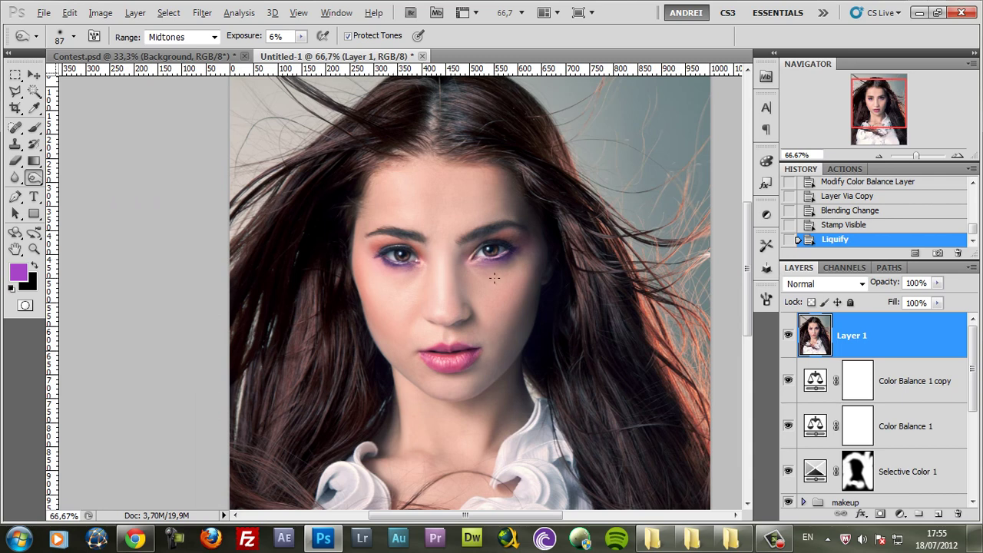
scroll(495, 278, down, 1)
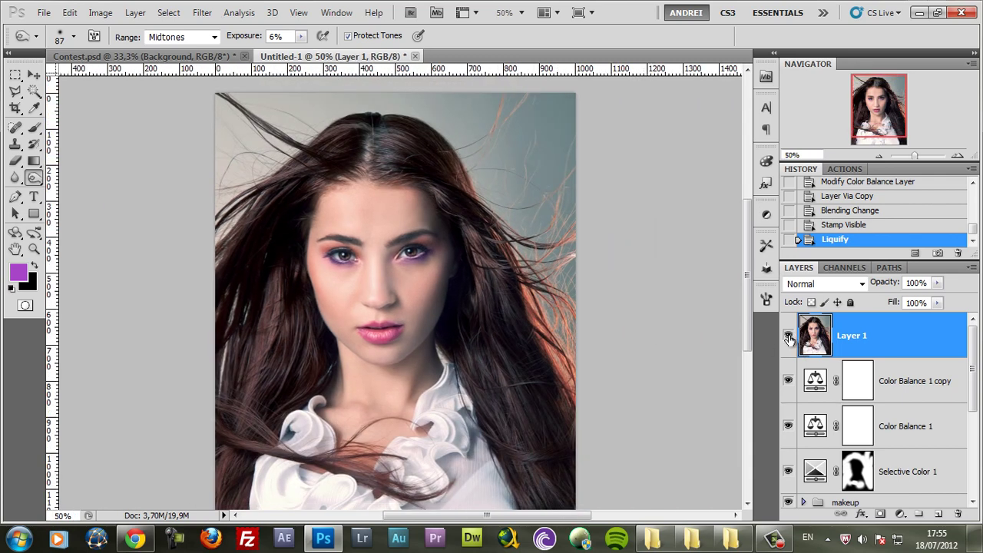
click(788, 335)
click(788, 336)
- Add a new layer above Layer 1, fill it with white and set its blending mode to Overlay
scroll(446, 281, up, 1)
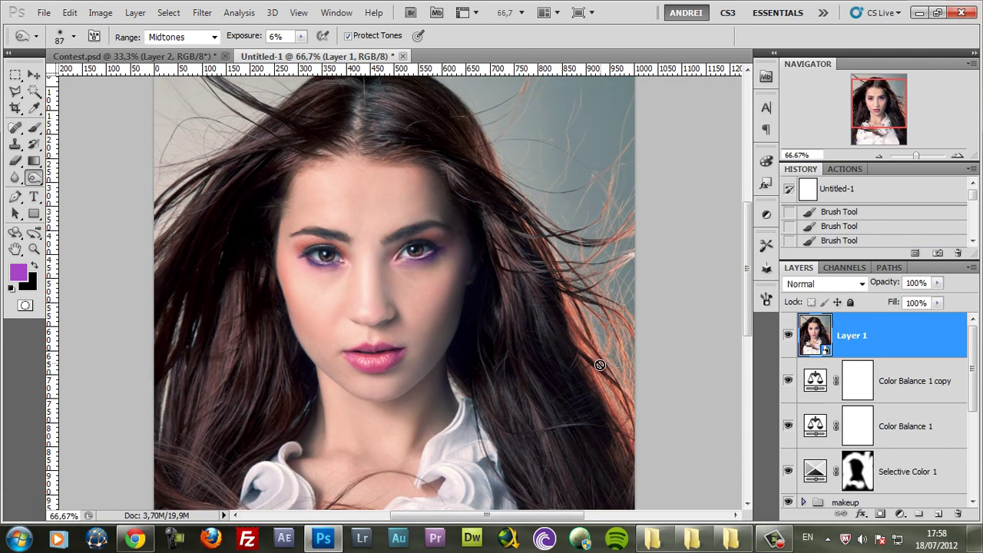
scroll(531, 348, down, 2)
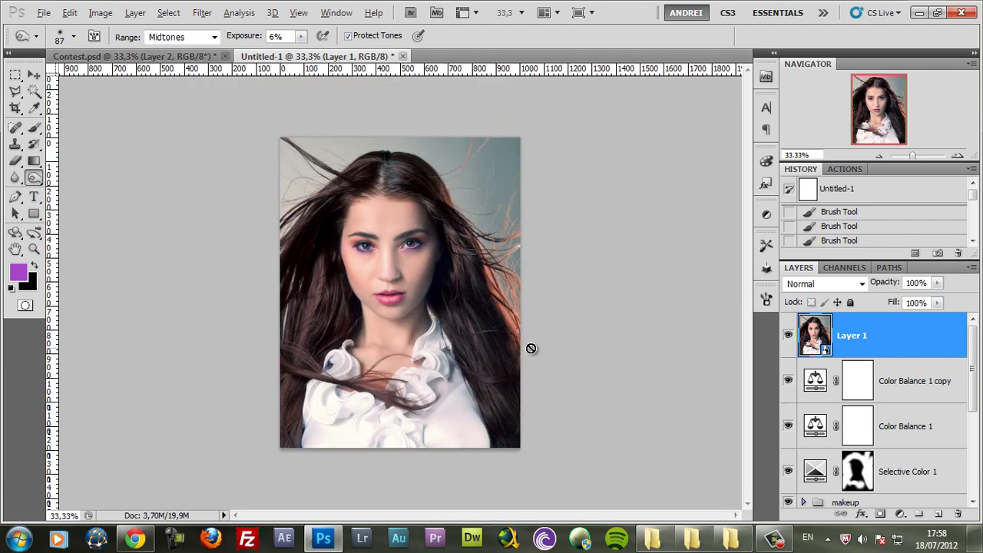
scroll(526, 342, up, 1)
drag(404, 248, 457, 282)
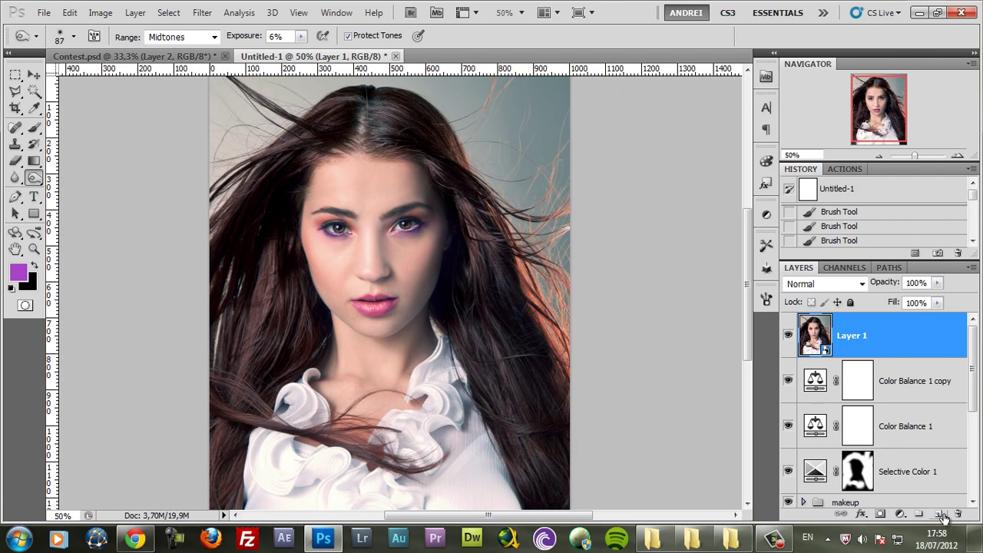
click(940, 515)
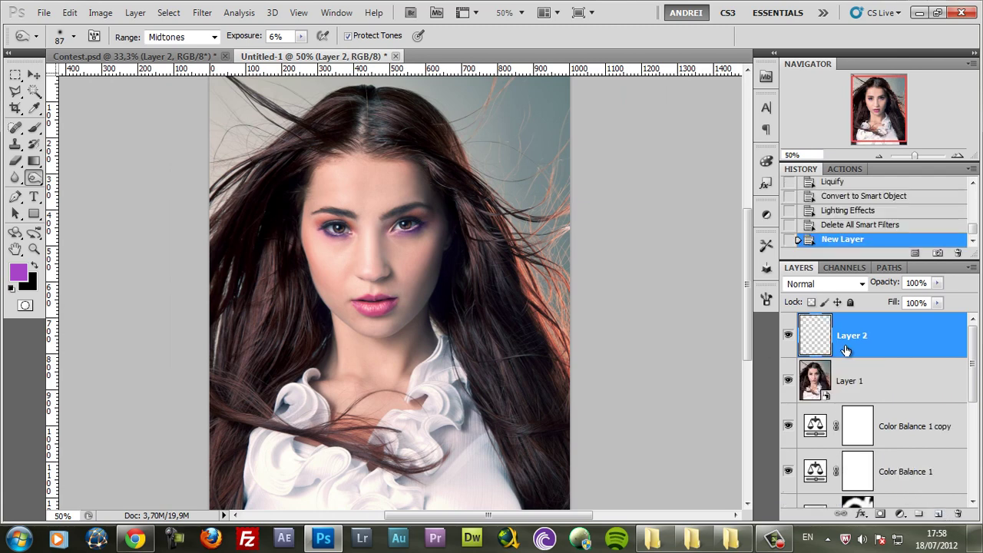
key(d)
key(x)
key(alt+BackSpace)
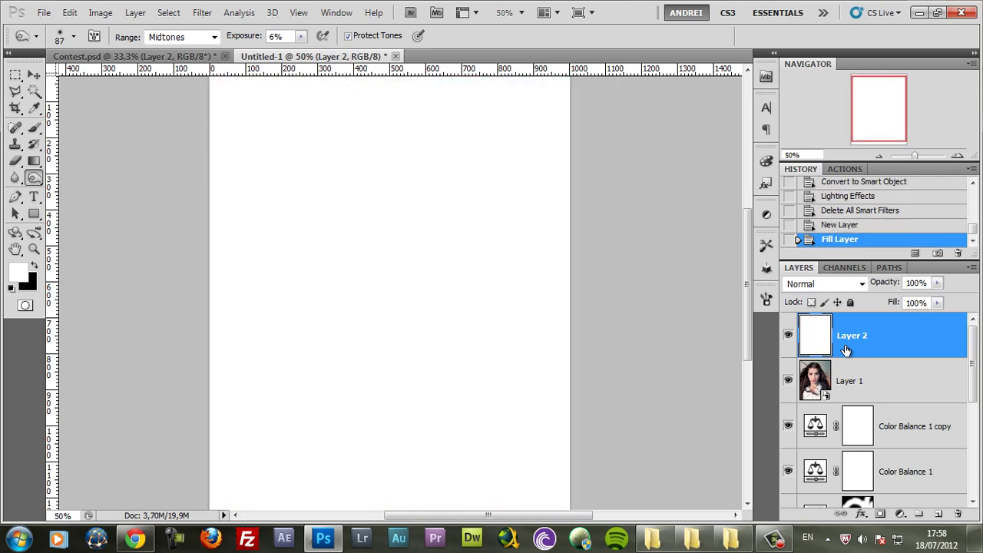
click(815, 286)
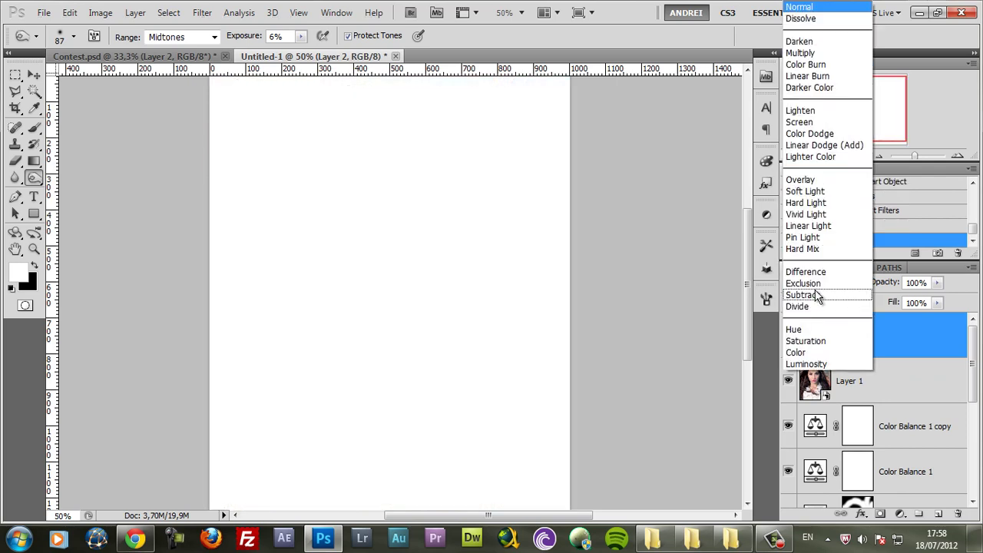
click(811, 179)
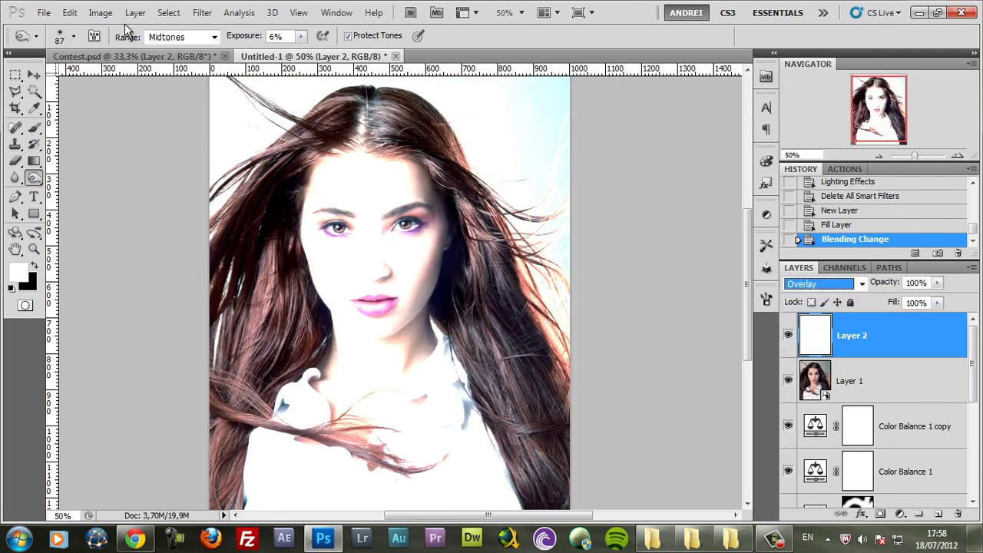
- Render Lighting Effects on the white overlay layer using a Spotlight and adjust the light's intensity
click(101, 13)
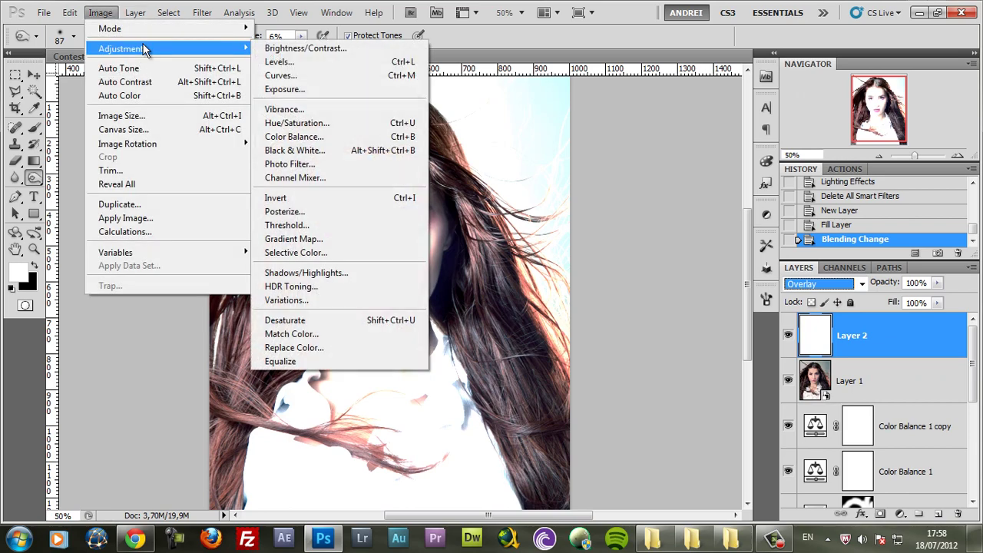
mouse_move(202, 13)
mouse_move(270, 221)
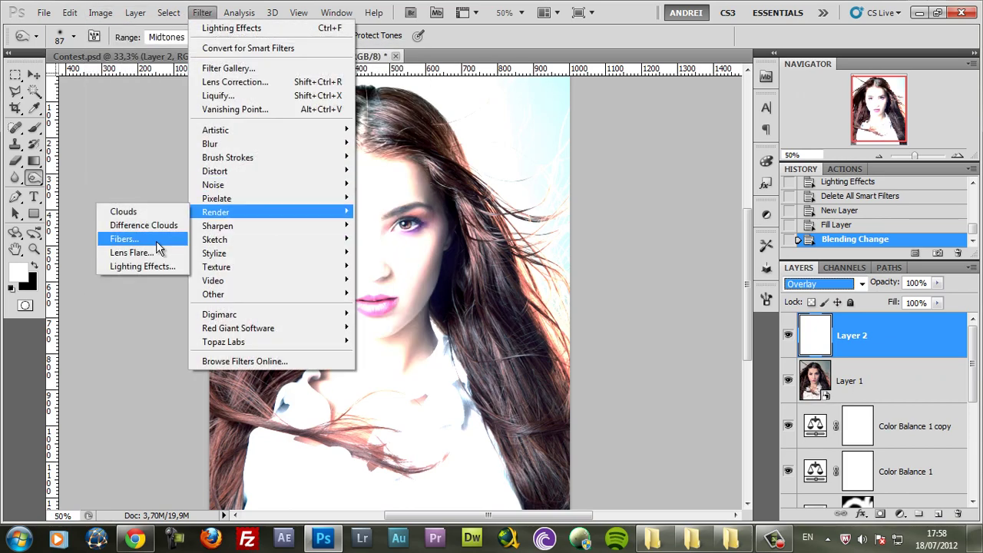
click(145, 267)
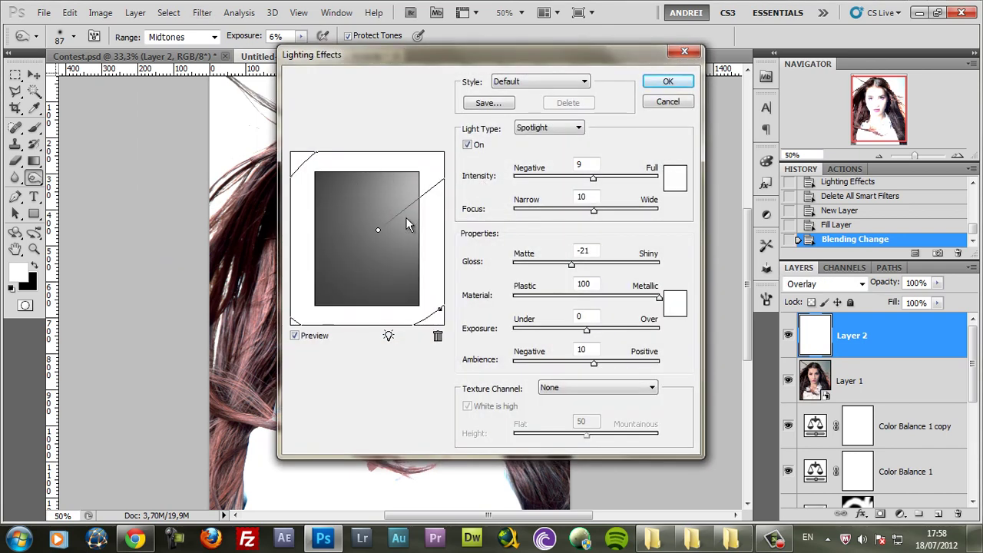
double_click(590, 163)
click(679, 82)
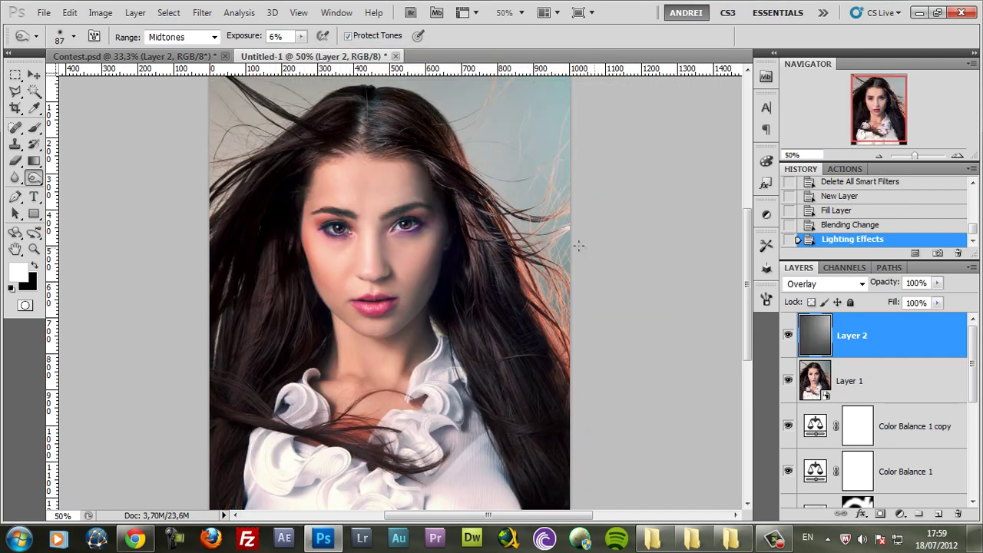
- Try the lighting overlay layer at 50% opacity
scroll(529, 238, down, 1)
scroll(452, 226, up, 1)
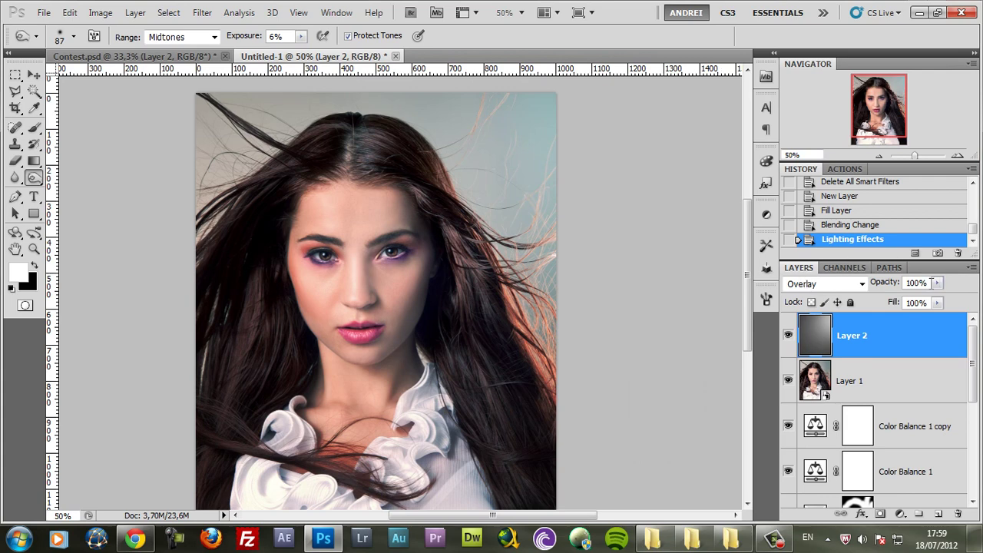
click(938, 285)
drag(916, 299, 902, 300)
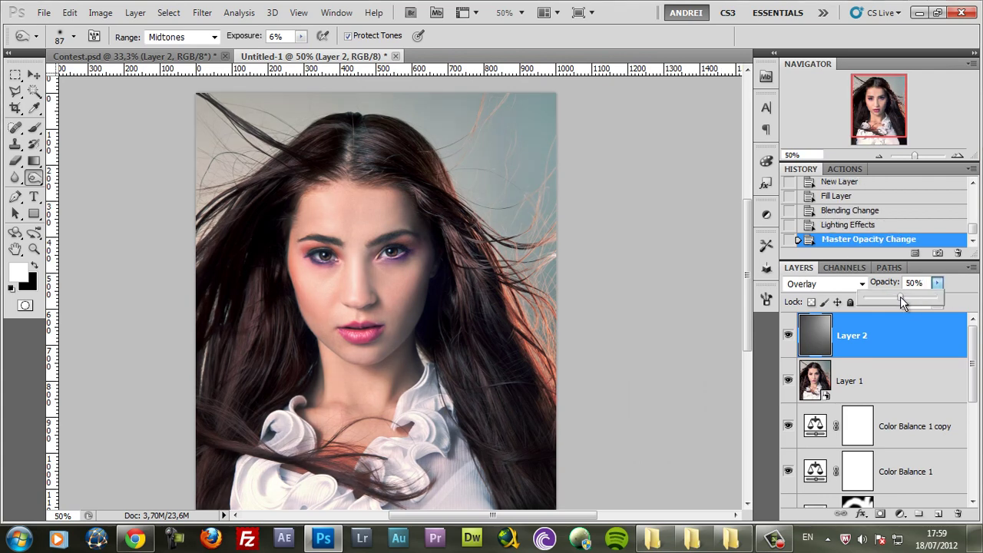
- Compare the portrait with and without the lighting layer and set the layer's opacity to 60%
click(788, 334)
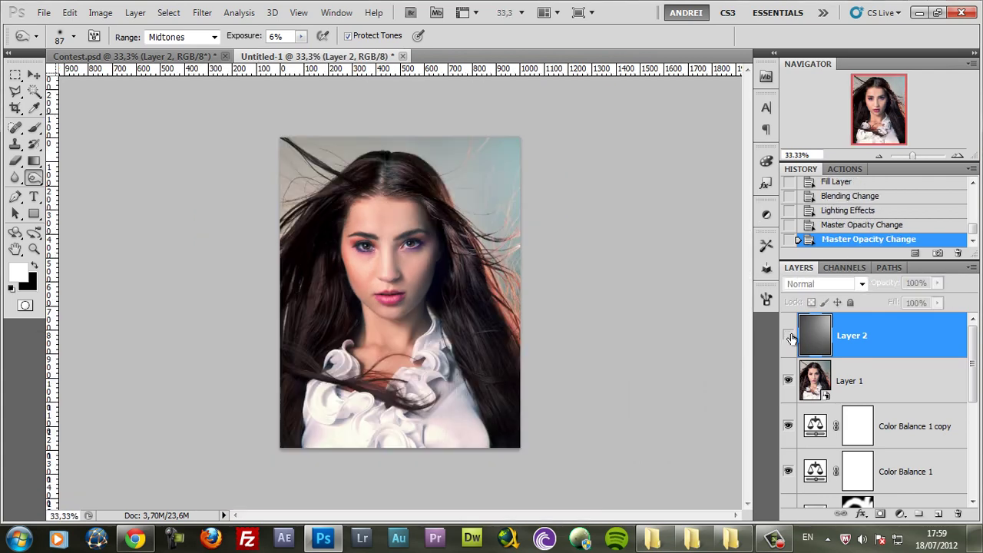
click(788, 334)
click(789, 336)
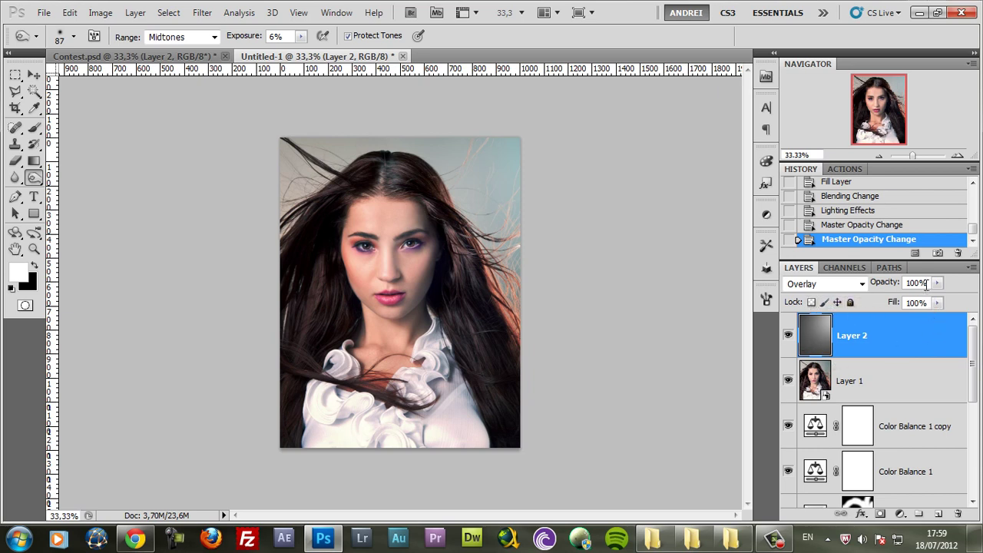
click(875, 286)
text(60)
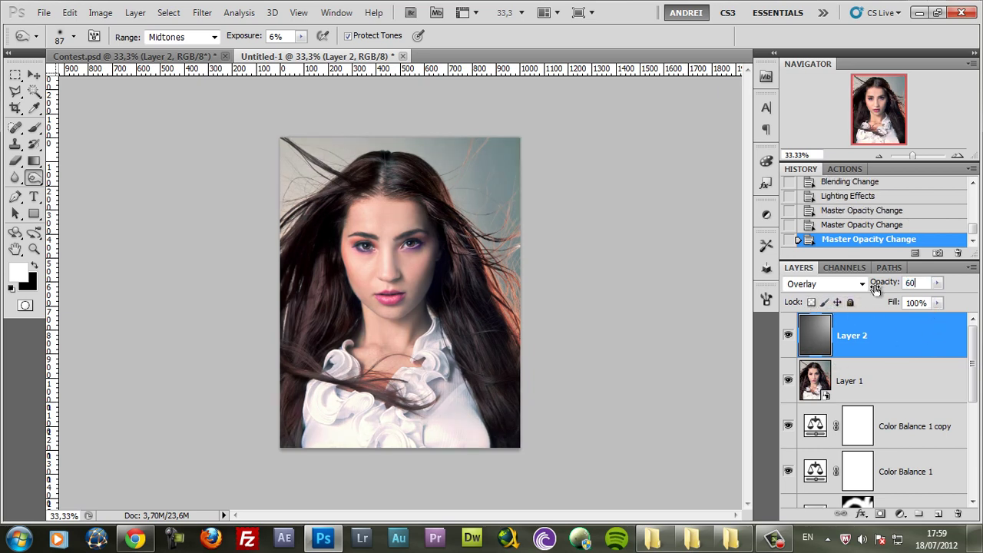
- Set the lighting overlay layer's opacity to 50% and compare the portrait with and without the layer
click(787, 335)
click(787, 336)
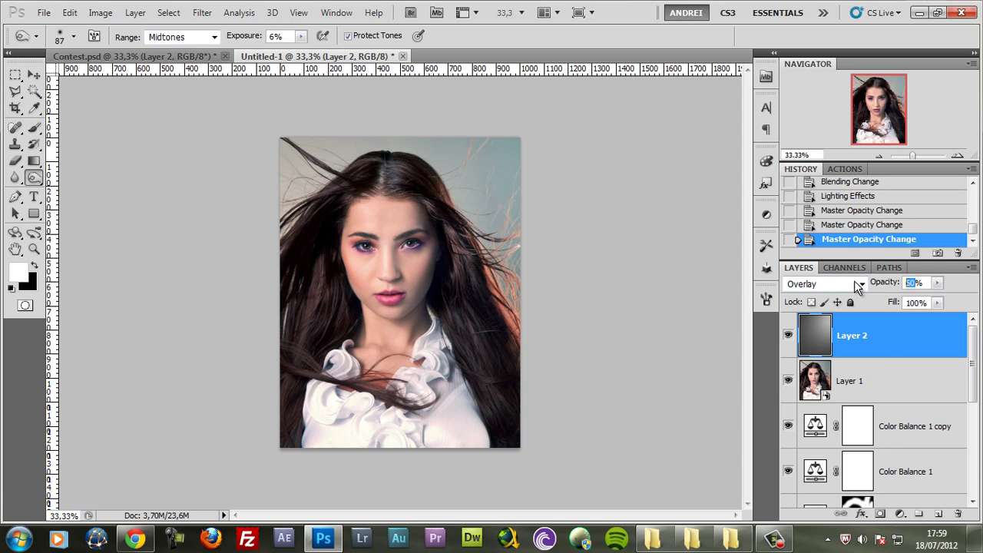
text(50)
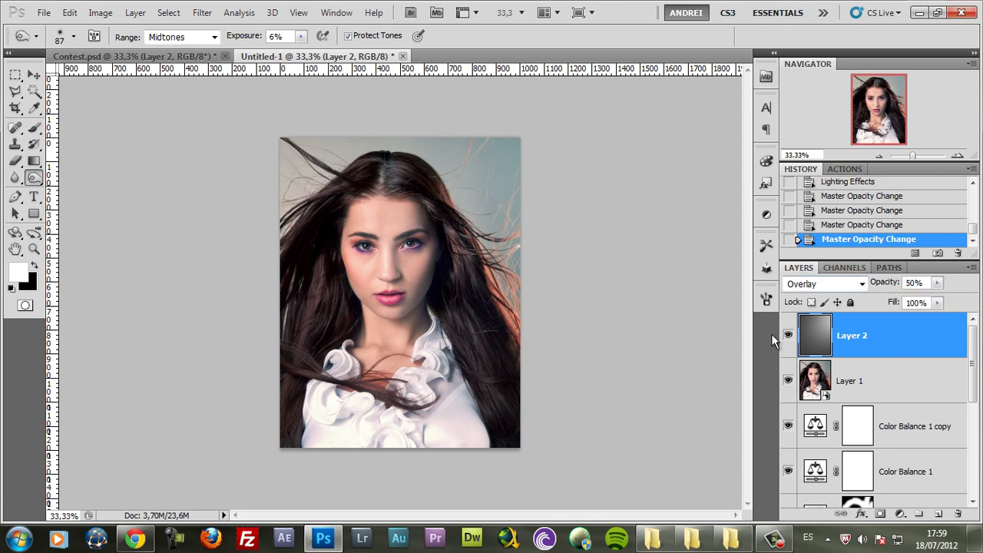
click(787, 335)
click(787, 336)
click(787, 336)
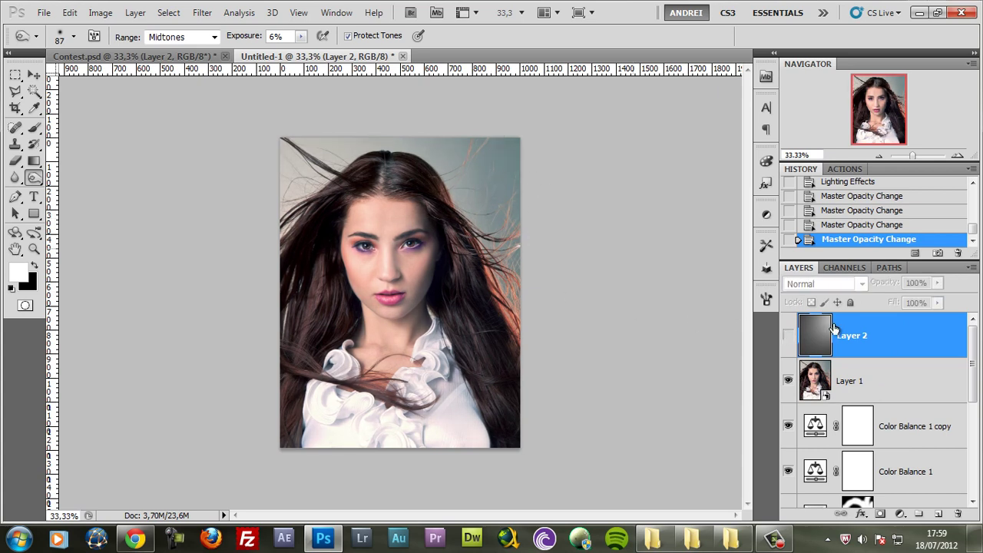
click(787, 335)
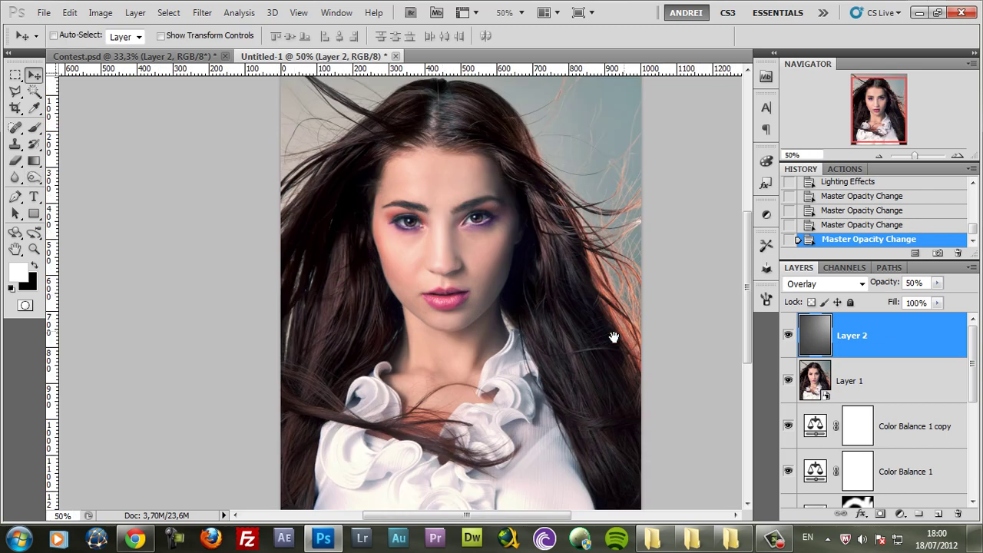
- Add a Levels adjustment layer above Layer 2 with the midtones at 1.05 and compare the portrait with and without it
drag(614, 335, 591, 351)
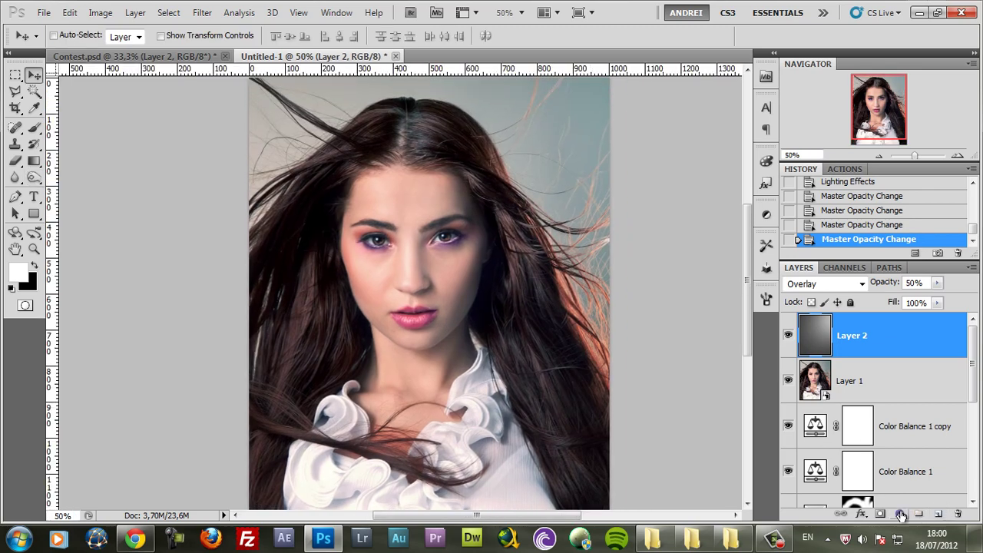
click(902, 517)
click(874, 284)
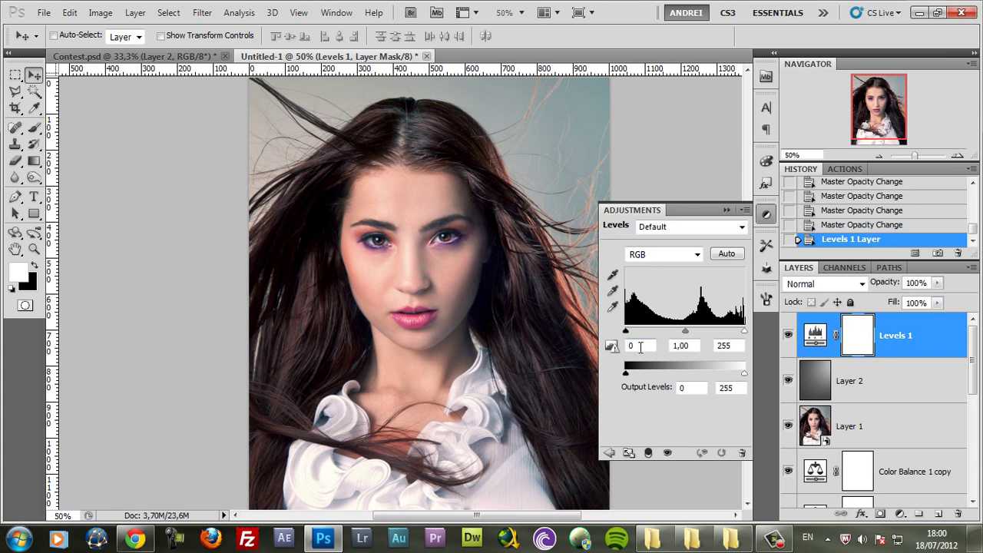
drag(692, 333, 677, 353)
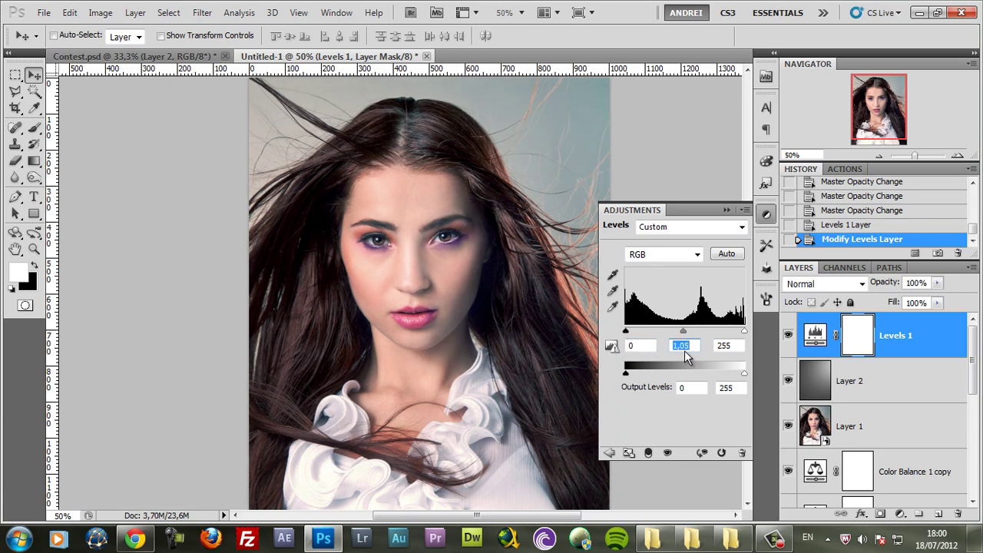
click(789, 336)
click(789, 336)
click(789, 336)
click(788, 336)
click(789, 336)
click(727, 210)
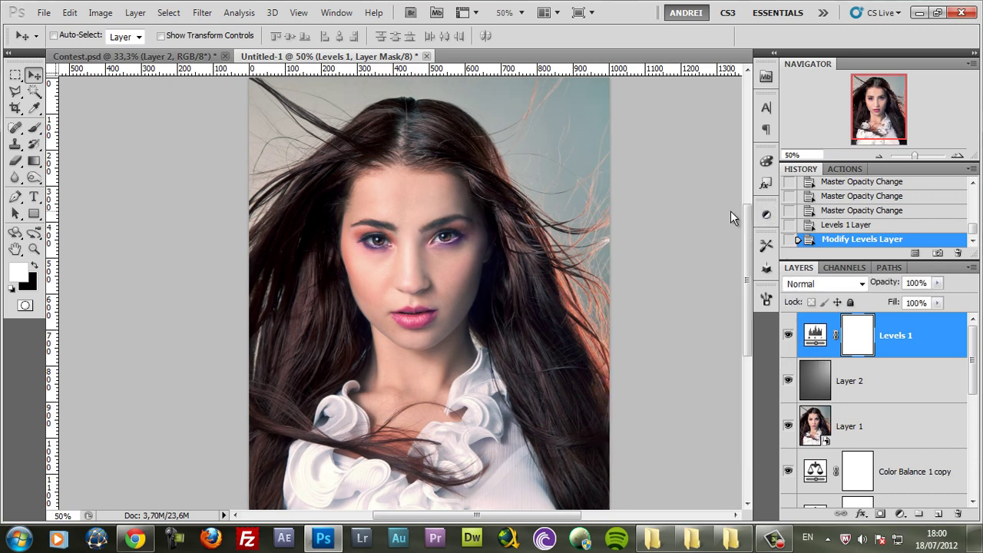
- Add a Gradient Map adjustment layer above the Levels 1 layer
click(815, 335)
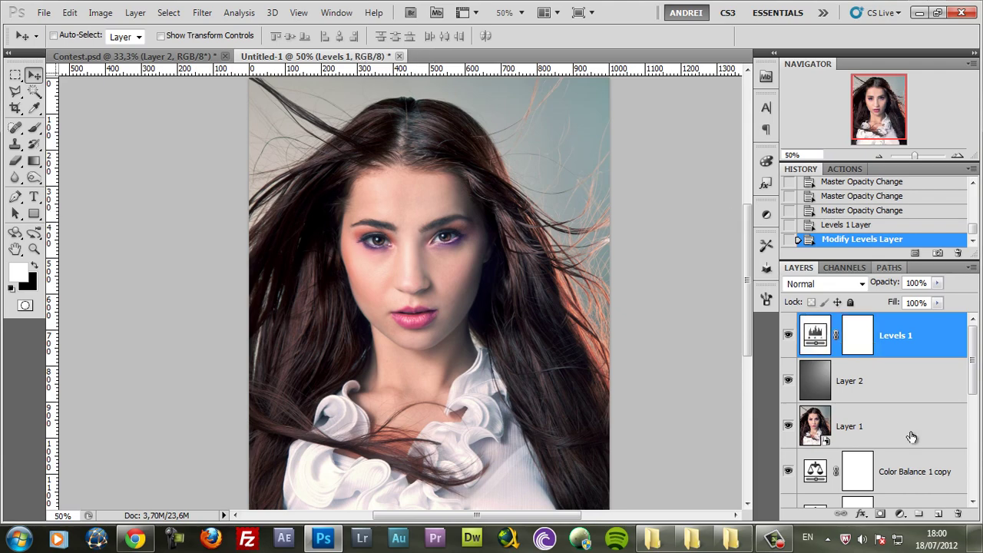
click(900, 521)
click(908, 487)
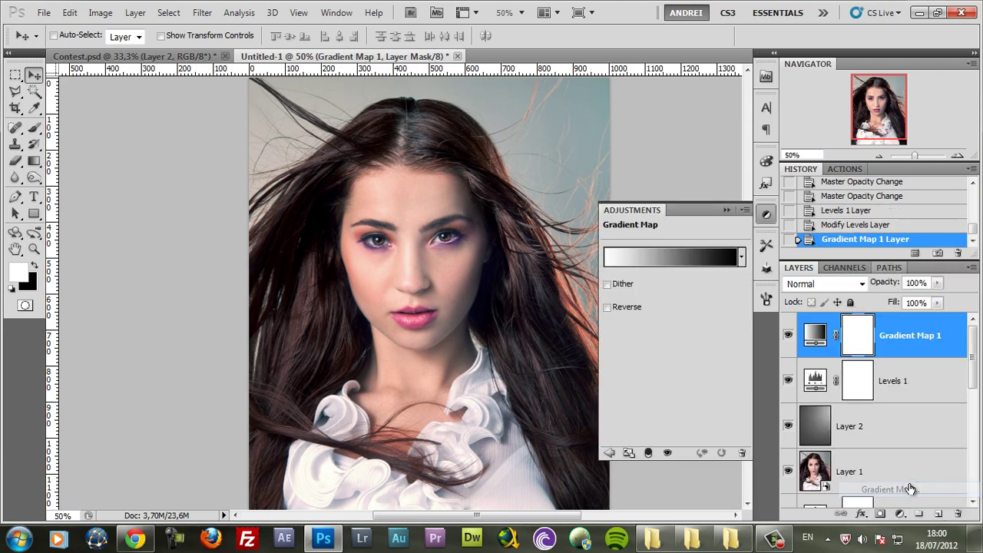
- Set the start colour stop of the Gradient Map's gradient to a dark navy blue
click(648, 255)
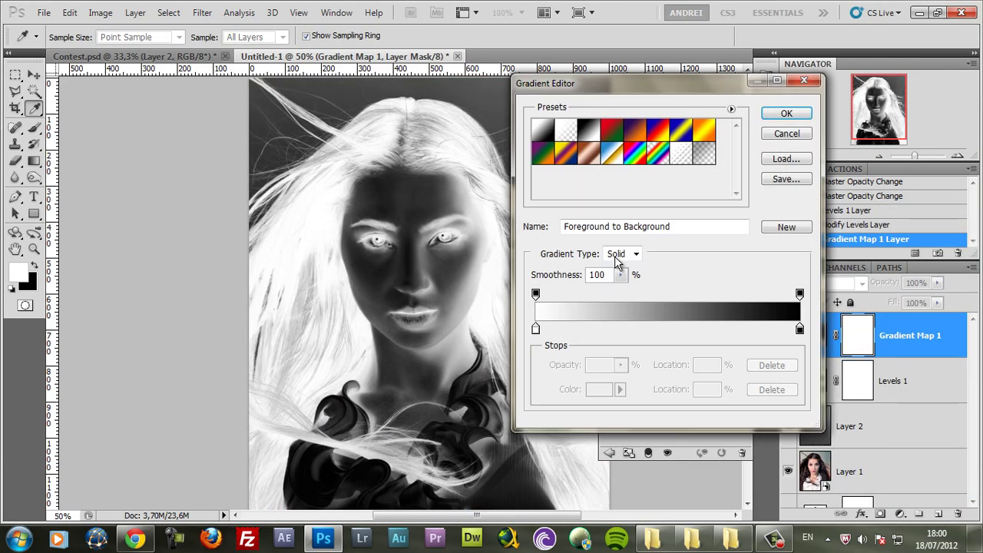
click(535, 330)
click(599, 389)
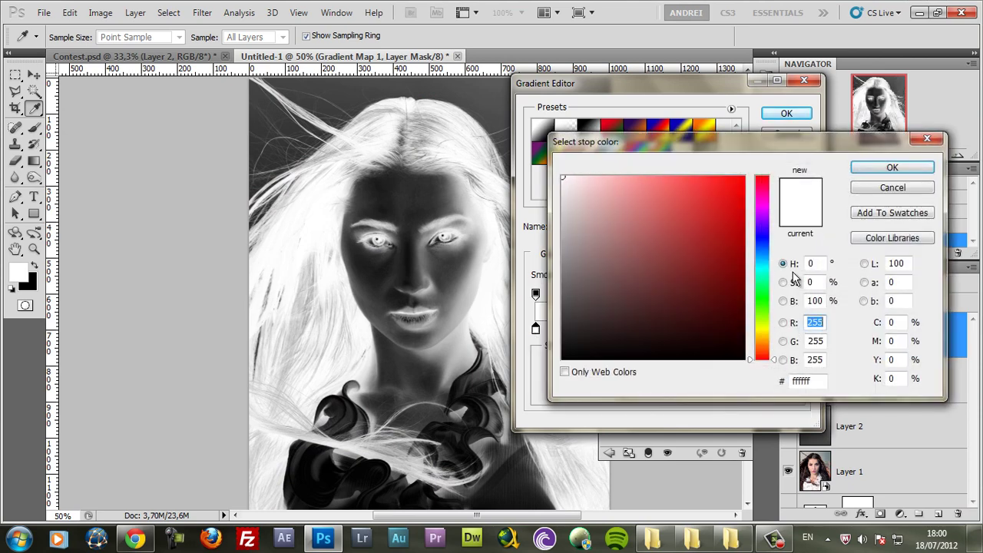
click(764, 228)
click(684, 222)
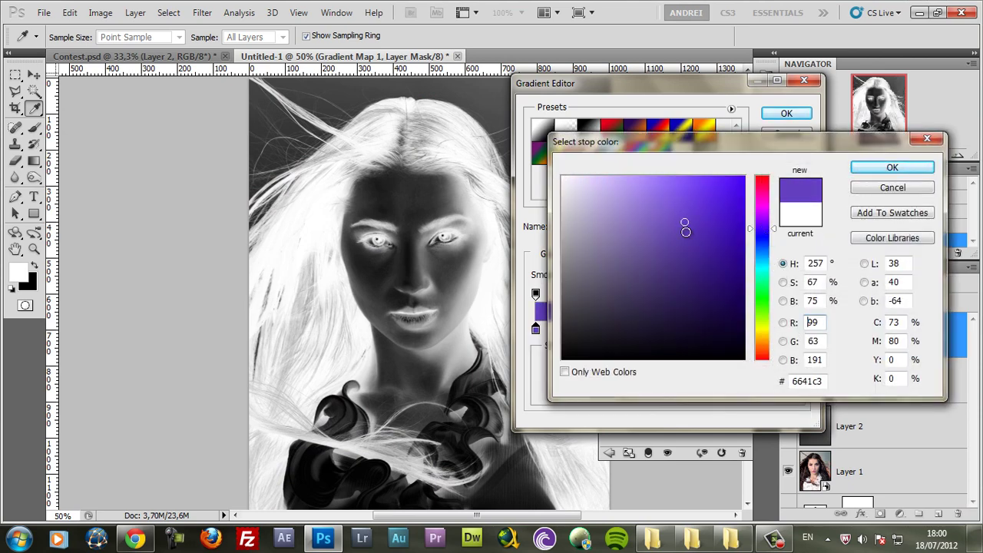
mouse_move(686, 239)
mouse_down()
mouse_move(686, 291)
mouse_move(699, 266)
mouse_move(687, 305)
mouse_up()
click(767, 244)
click(687, 287)
click(891, 168)
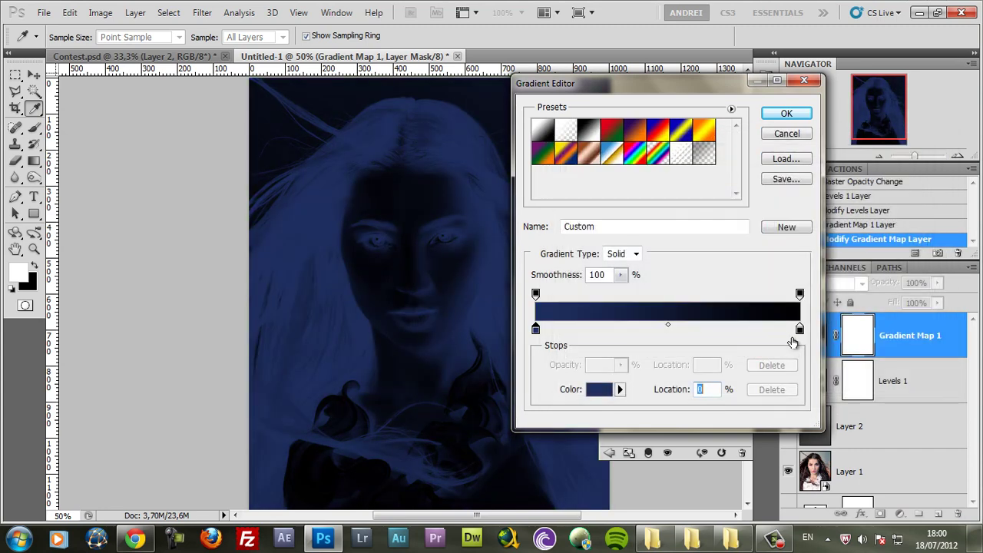
- Set the end colour stop of the gradient to a saturated purple and apply the edited gradient
click(800, 330)
click(598, 392)
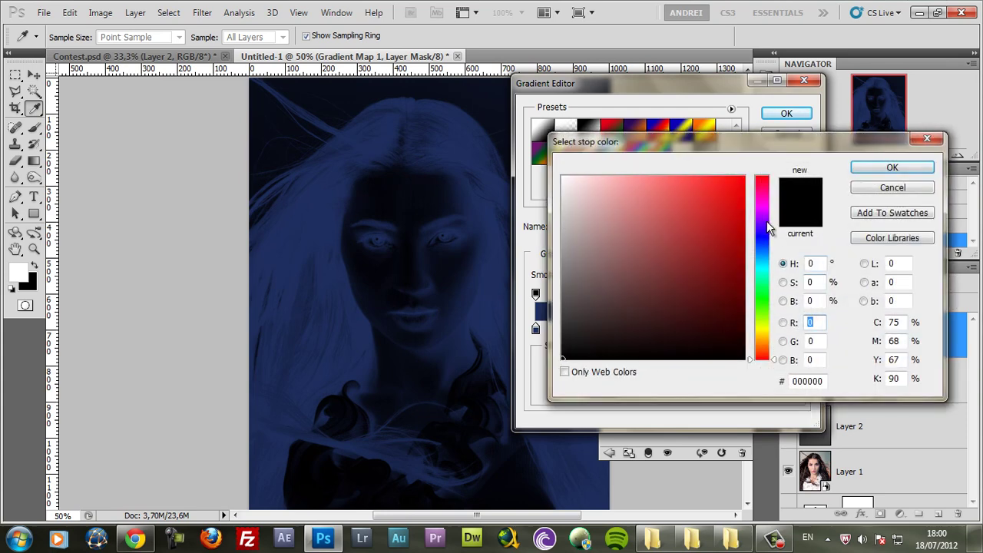
drag(765, 221, 765, 218)
drag(687, 202, 697, 218)
click(852, 169)
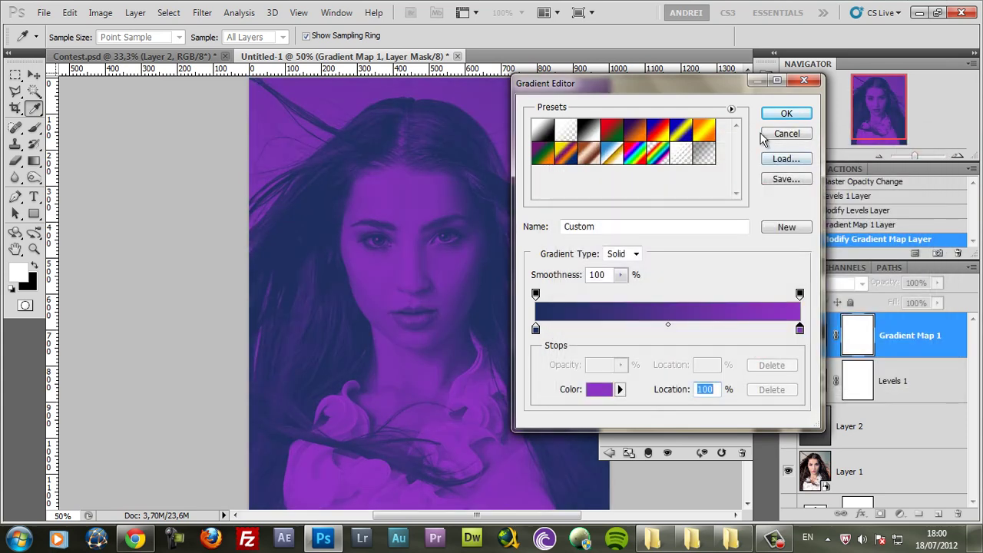
click(785, 113)
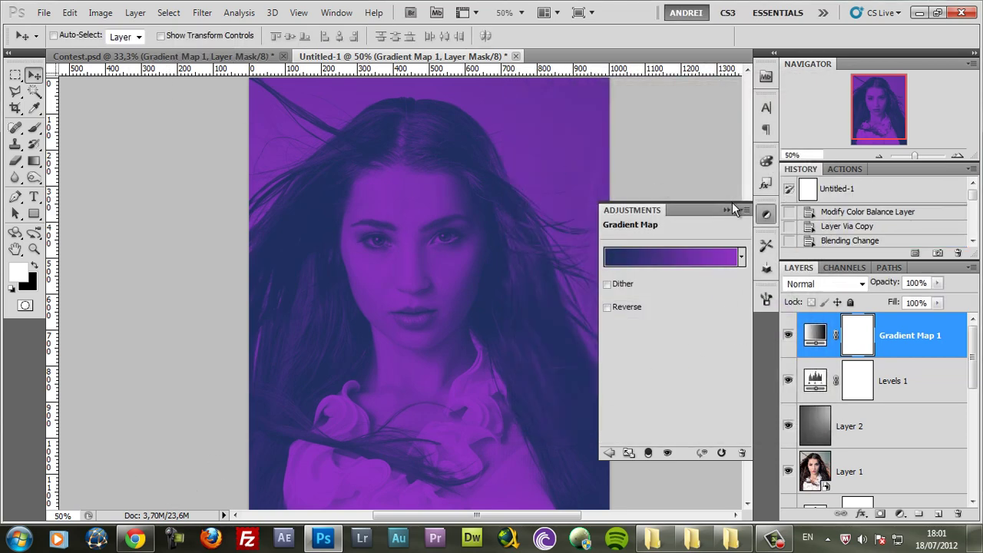
- Set the Gradient Map layer's blending mode to Color
click(732, 207)
click(825, 283)
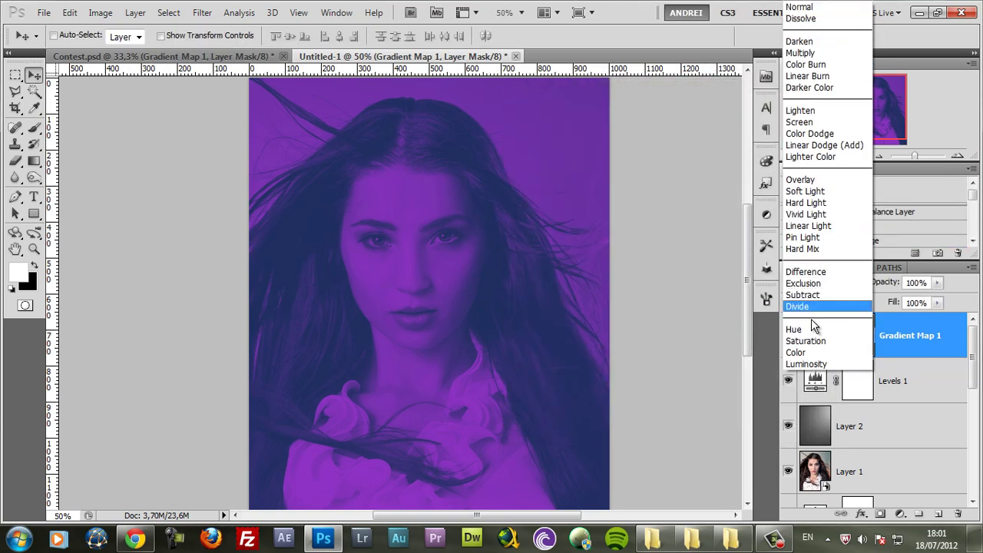
click(806, 352)
- Try the Gradient Map layer at 5% and 10% opacity, comparing the portrait with the layer hidden
key(Tab)
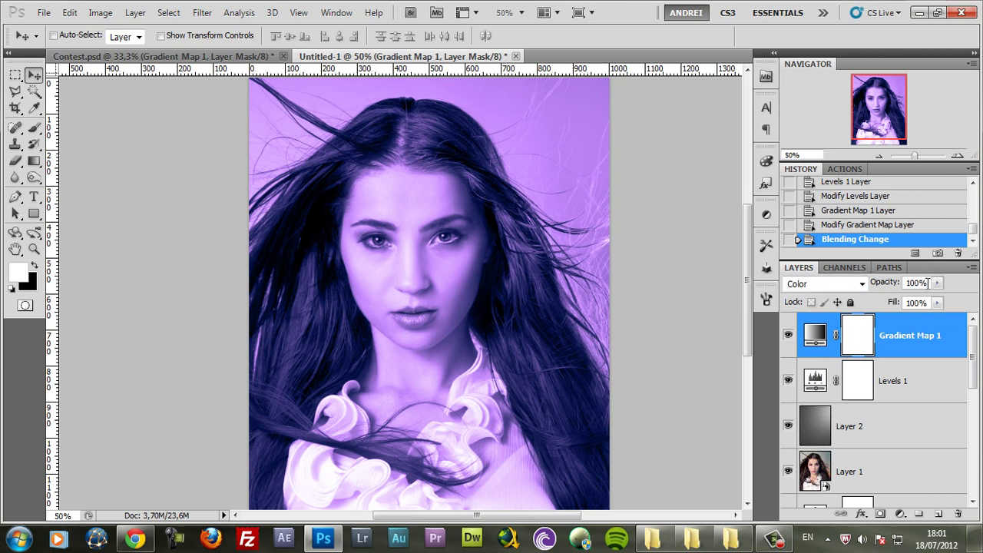
text(5)
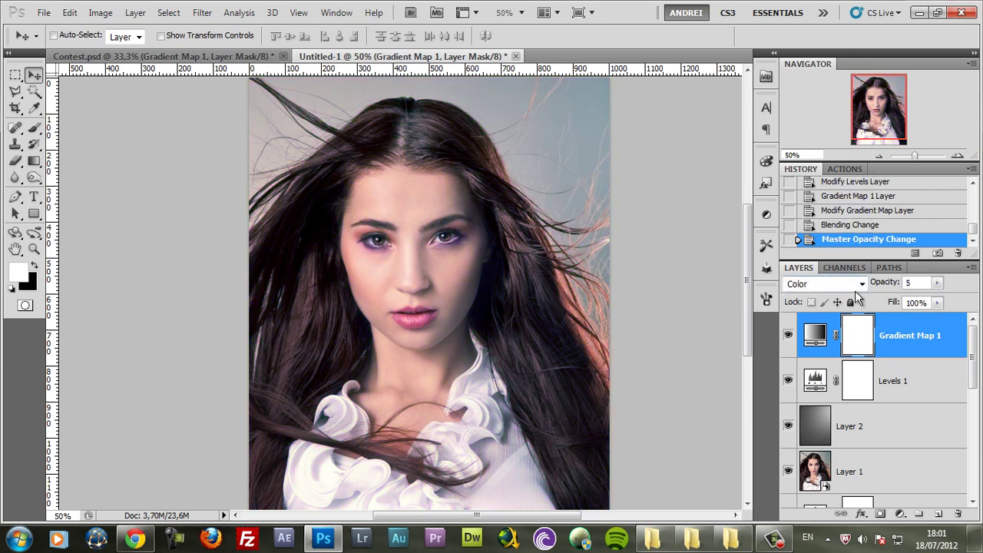
key(Return)
click(914, 283)
text(100)
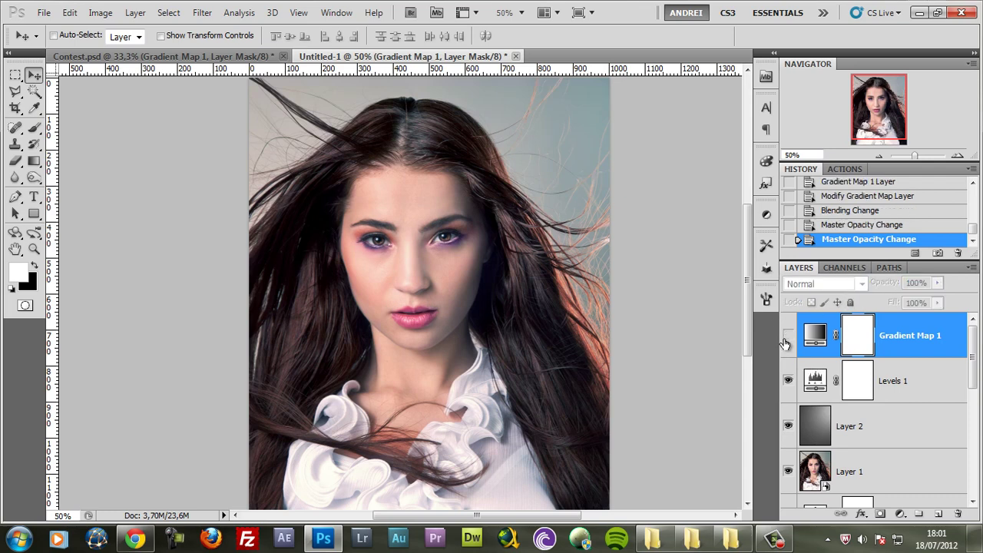
click(786, 340)
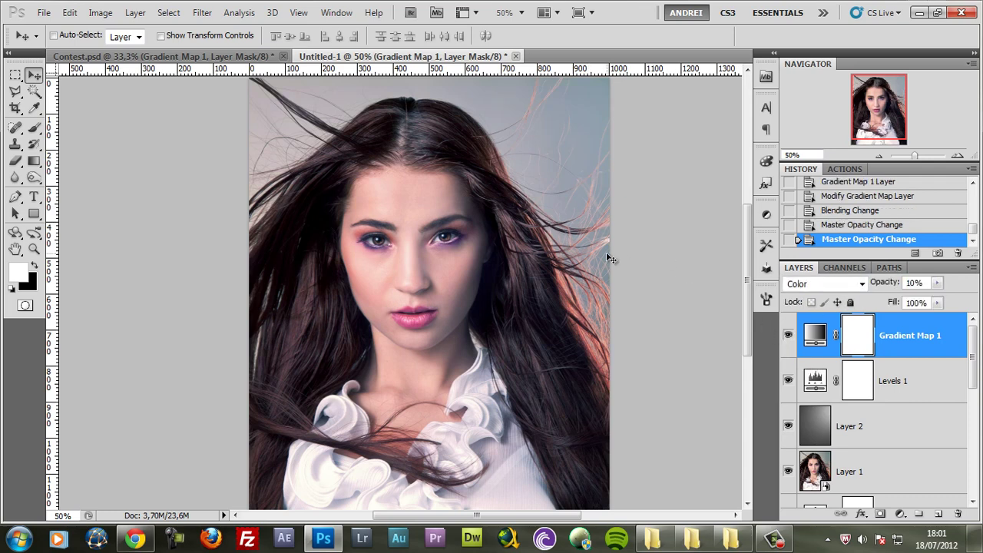
- Set the Gradient Map layer's opacity to 7% and compare the portrait with and without it
drag(938, 284, 873, 299)
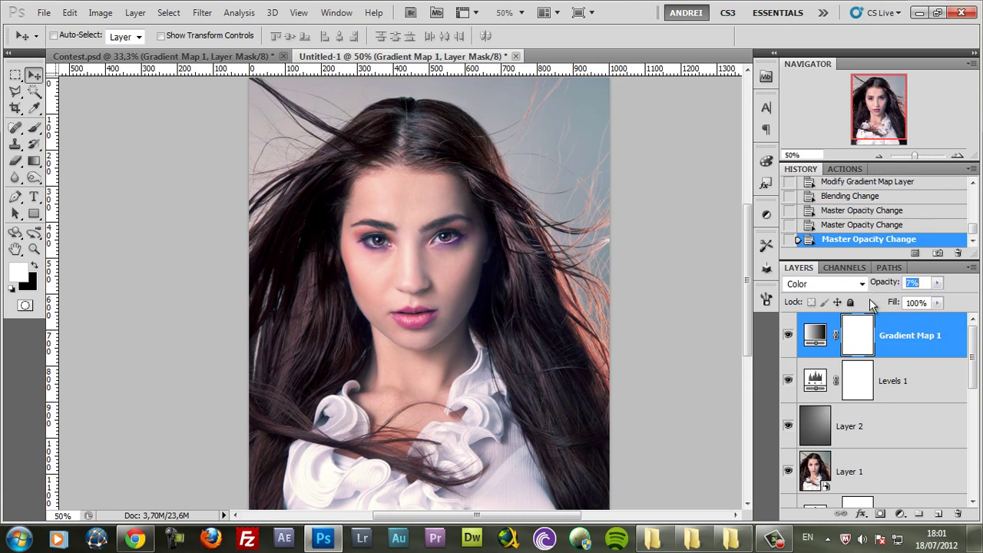
click(787, 338)
click(789, 338)
click(919, 330)
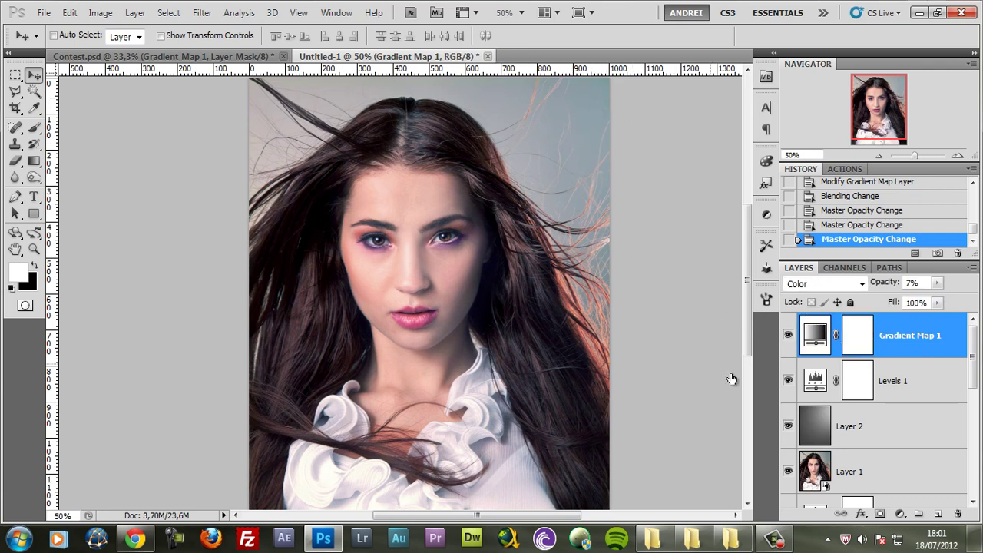
- Add a new layer above Gradient Map 1 and set its blending mode to Color Dodge
click(937, 515)
click(828, 284)
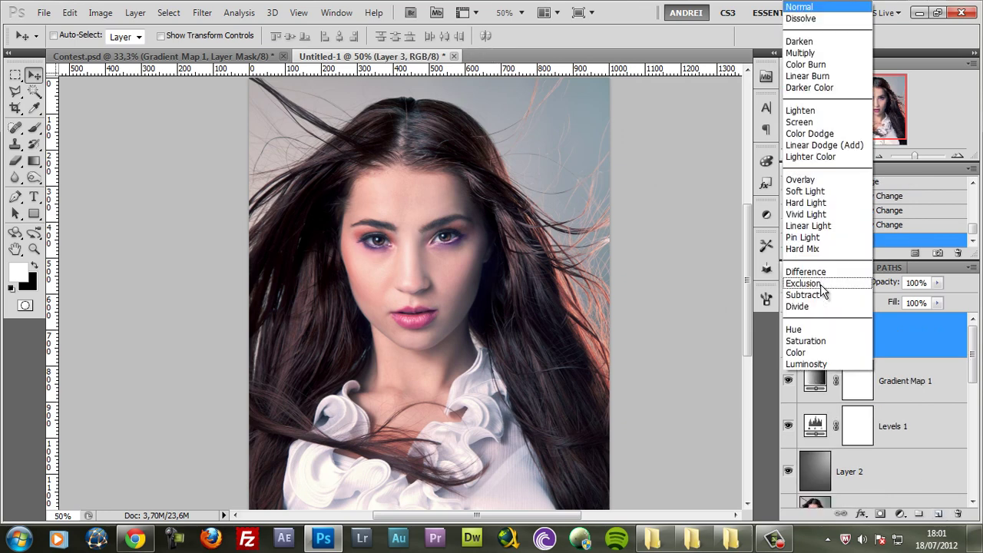
click(809, 133)
- Set up a soft round Brush with 0% hardness and a size of 960 px
click(33, 127)
right_click(384, 187)
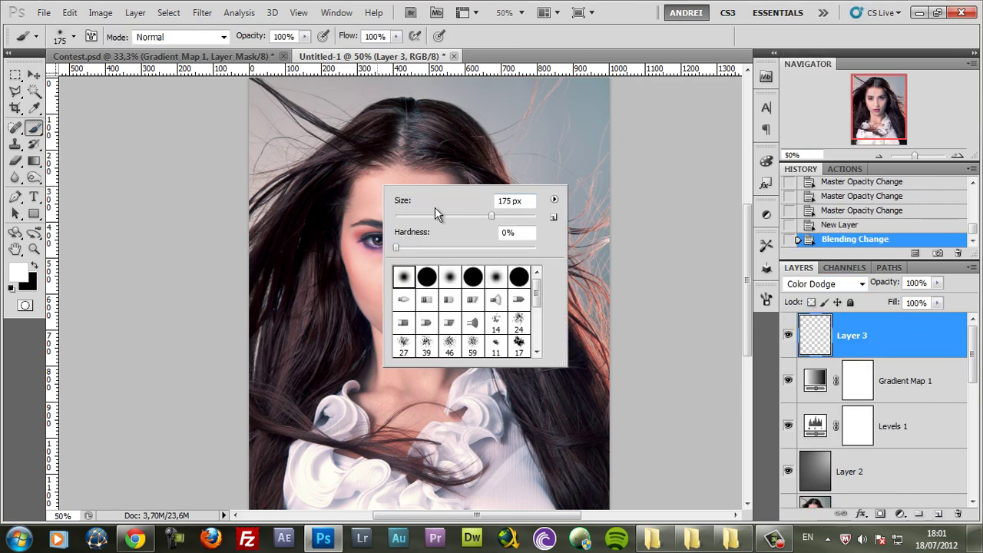
drag(461, 217, 526, 215)
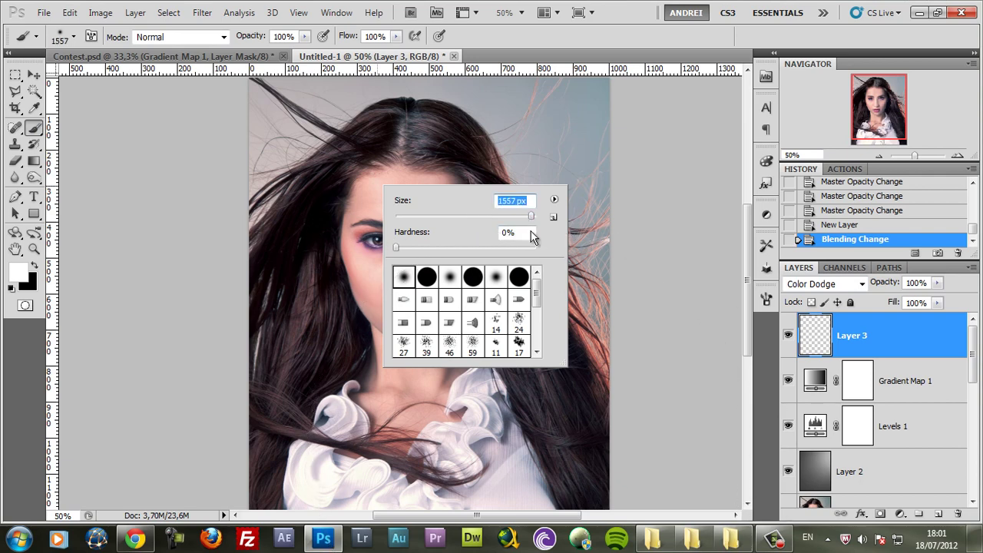
drag(531, 216, 524, 215)
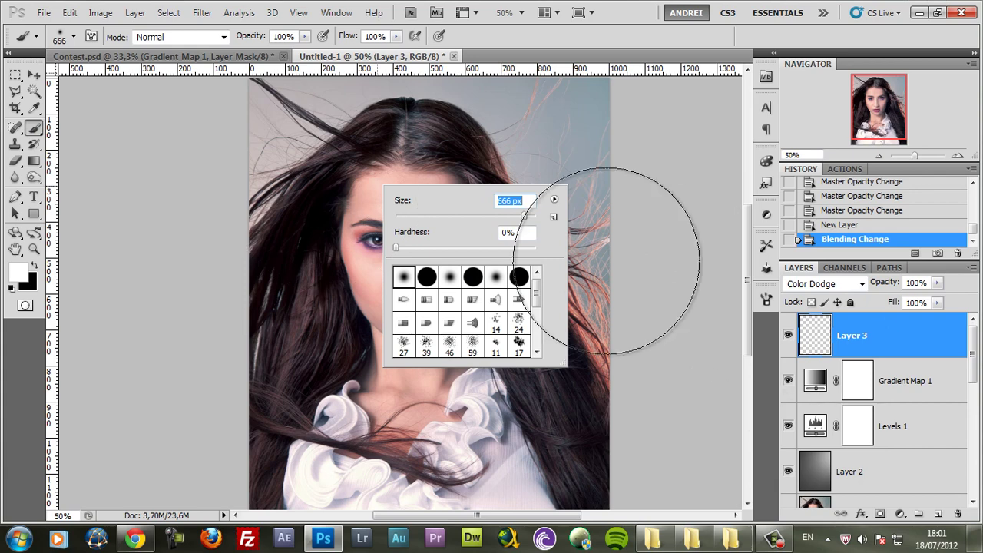
drag(526, 214, 528, 215)
click(884, 338)
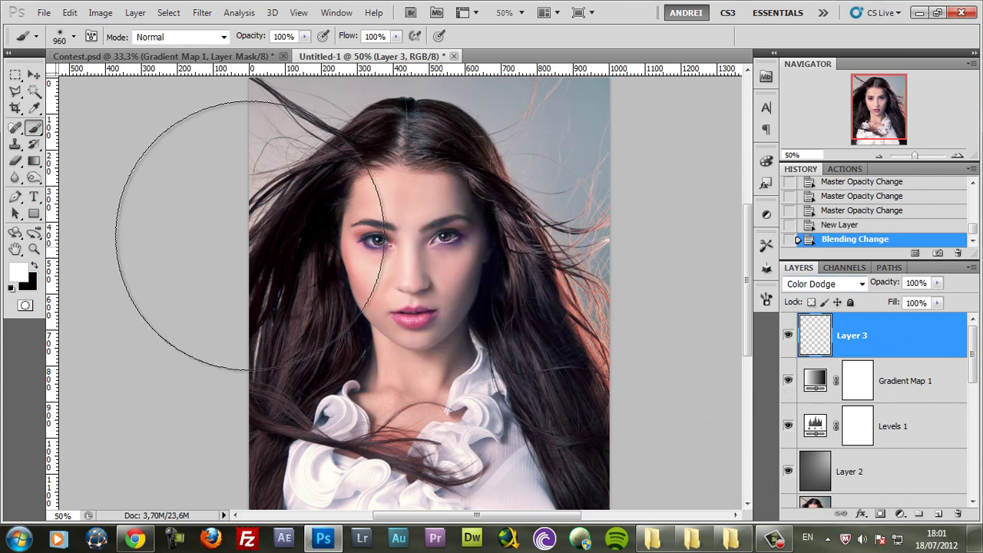
- Set the foreground colour to the muted brown 876642
click(19, 272)
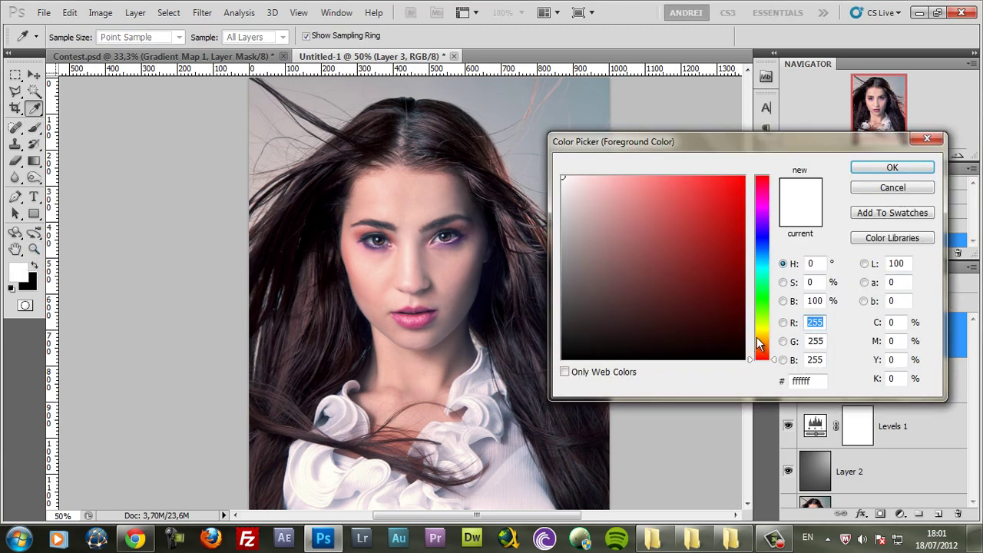
click(756, 337)
drag(628, 233, 640, 260)
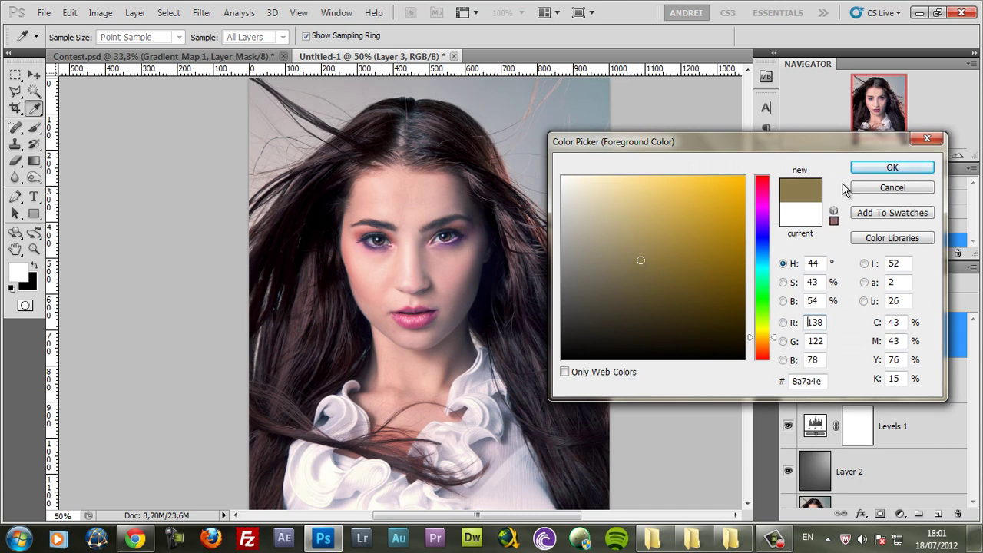
click(759, 344)
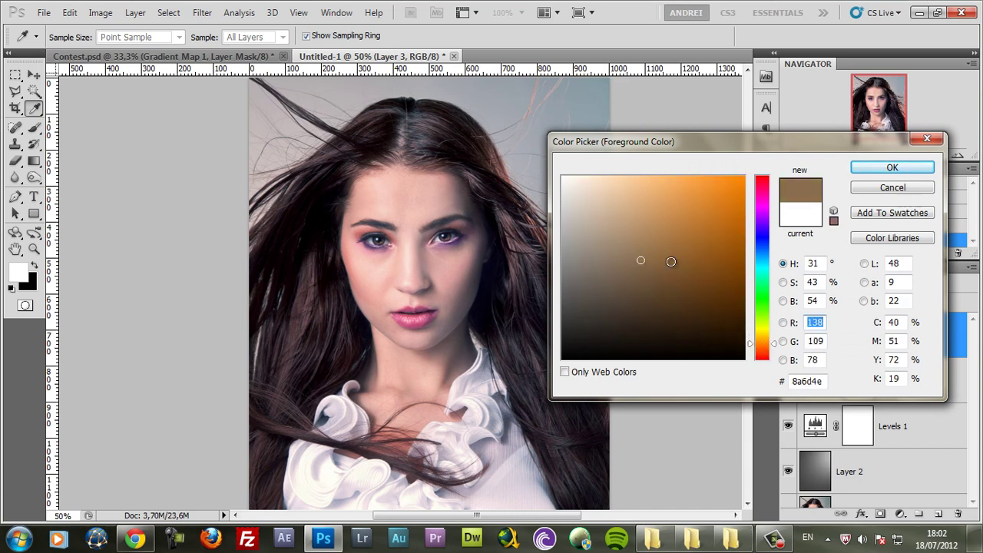
click(655, 263)
click(891, 168)
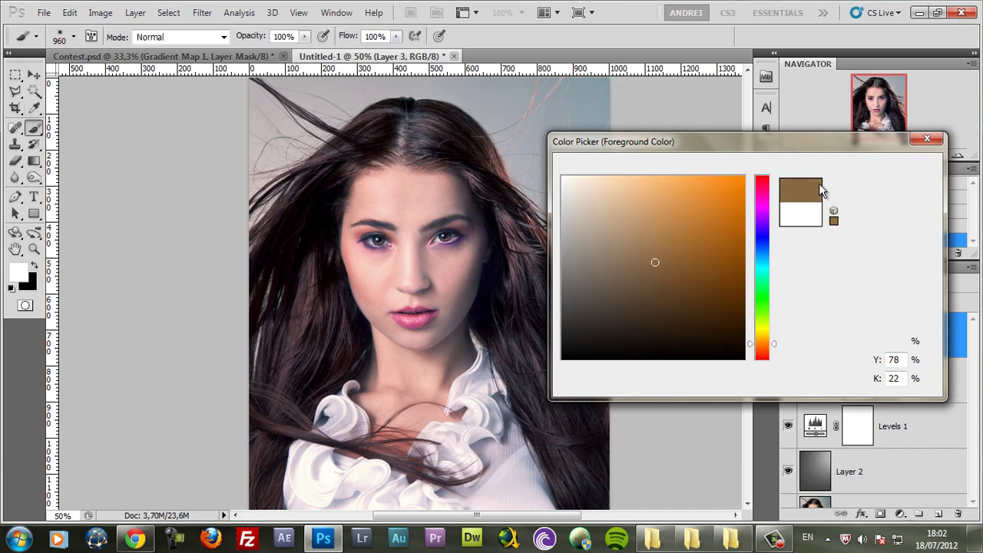
- Darken the brown foreground colour and paint a soft Color Dodge glow on Layer 3 at the portrait's right edge beside the hair
key(ctrl+minus)
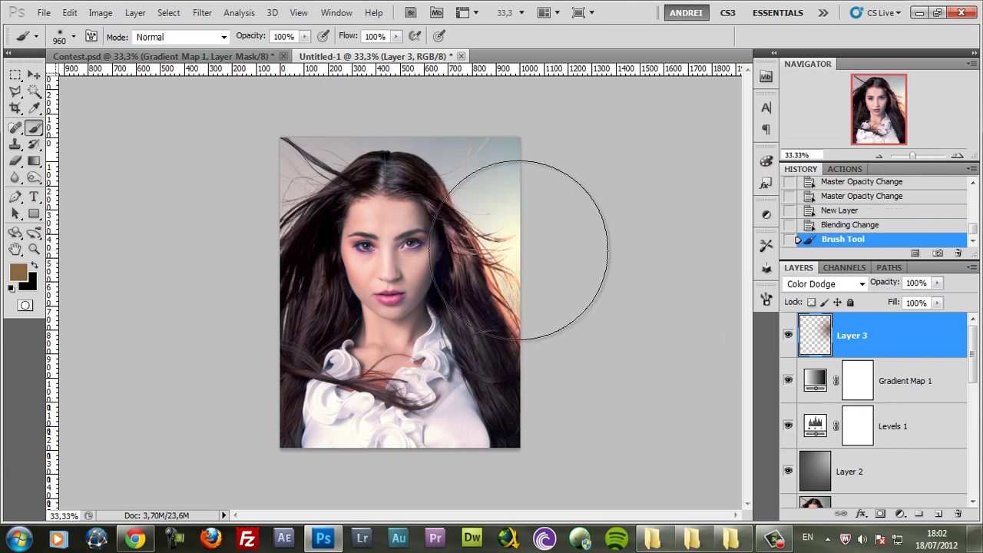
click(17, 268)
drag(768, 151, 582, 126)
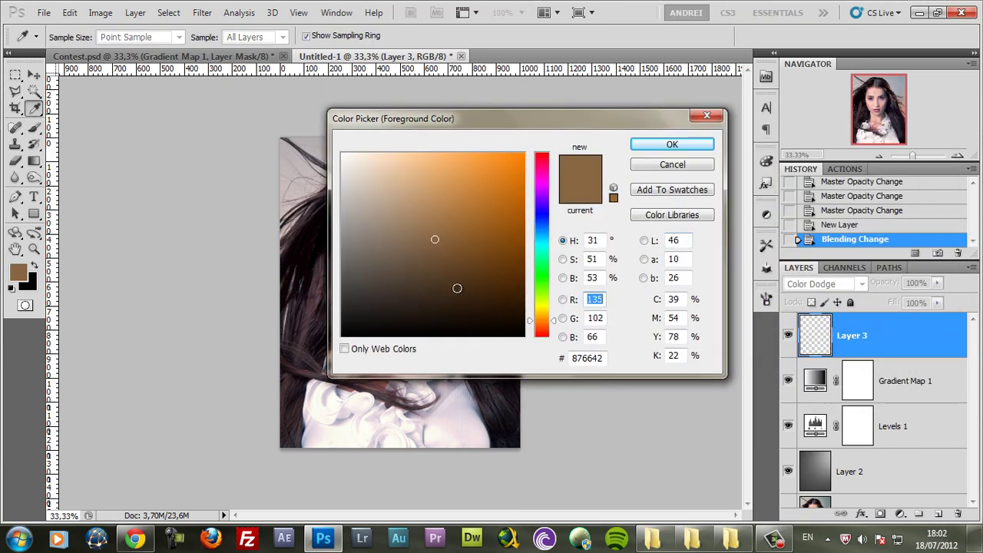
mouse_move(438, 276)
mouse_down()
mouse_move(425, 272)
mouse_move(445, 272)
mouse_move(437, 287)
mouse_up()
click(701, 146)
click(520, 235)
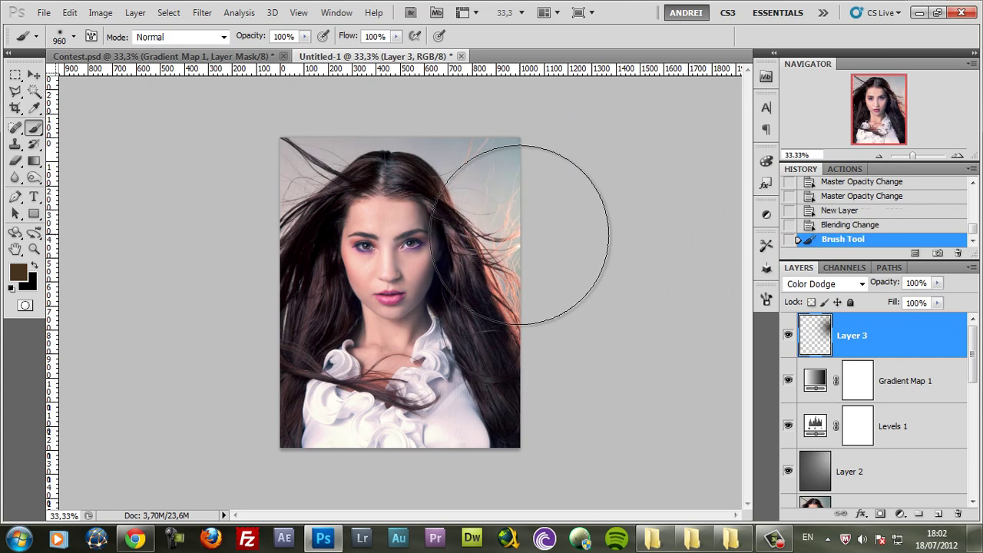
- Try a dark blue 212f45 glow over the portrait's upper-left corner on Layer 3, and undo it
click(18, 271)
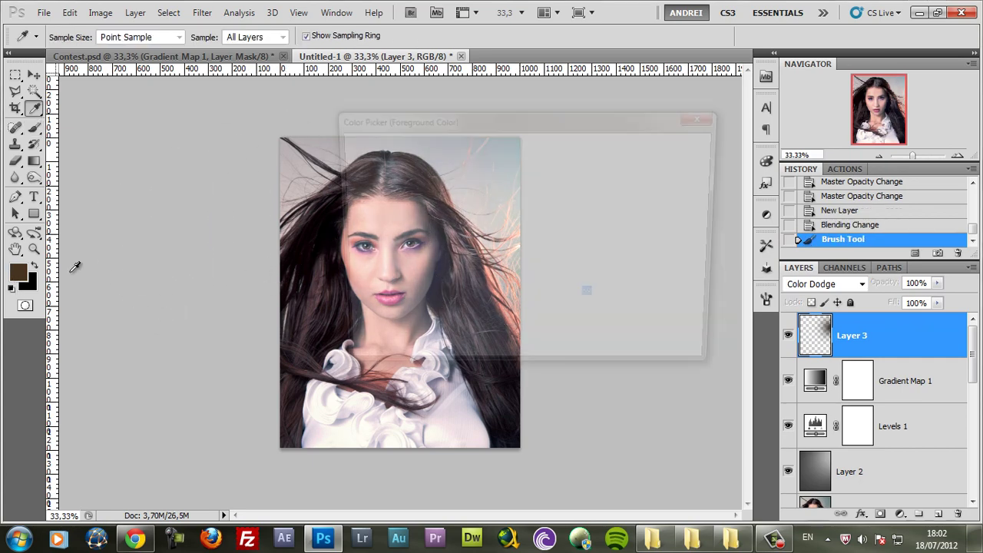
click(541, 229)
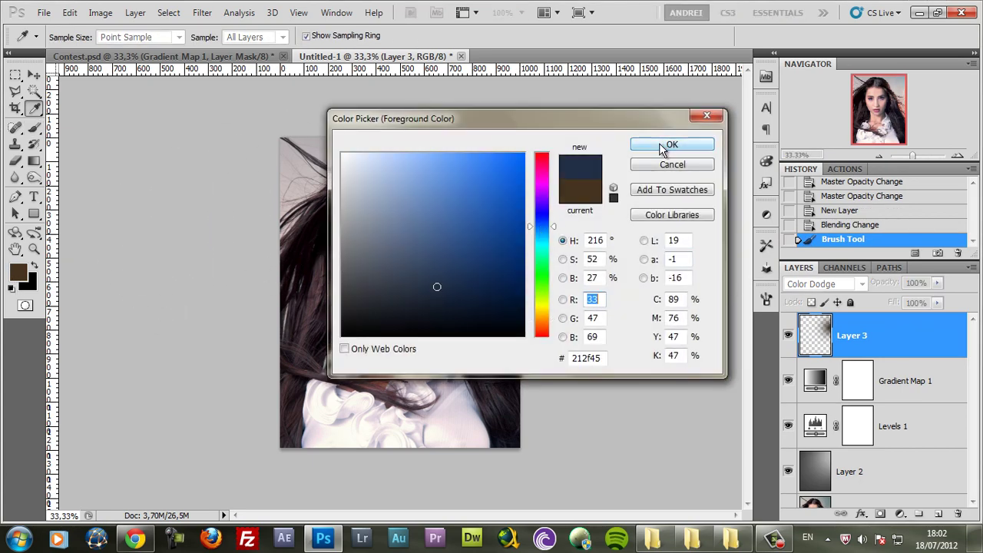
click(649, 144)
click(275, 172)
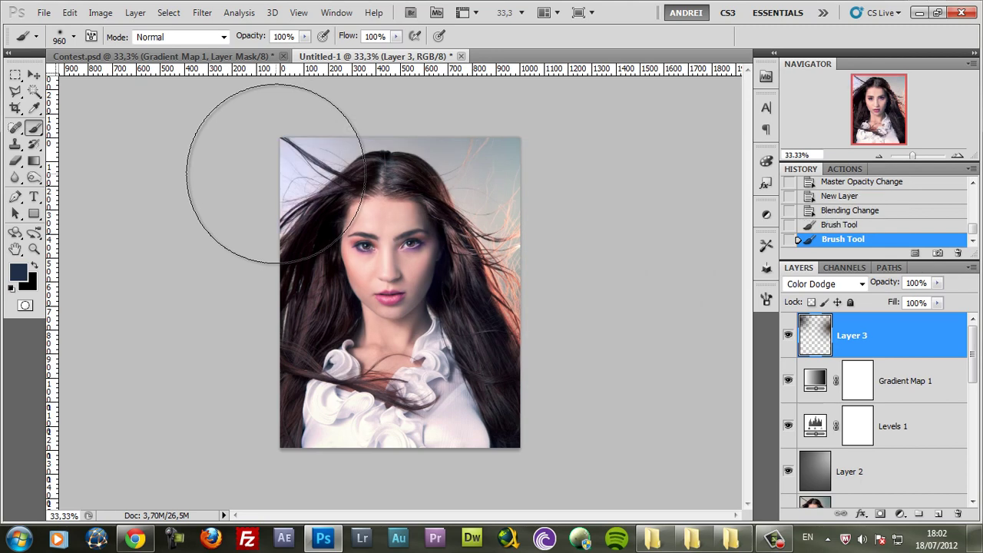
key(ctrl+z)
- Set the foreground colour to the dark green 19231e and brush a soft glow over the portrait's upper-left corner on Layer 3
click(18, 271)
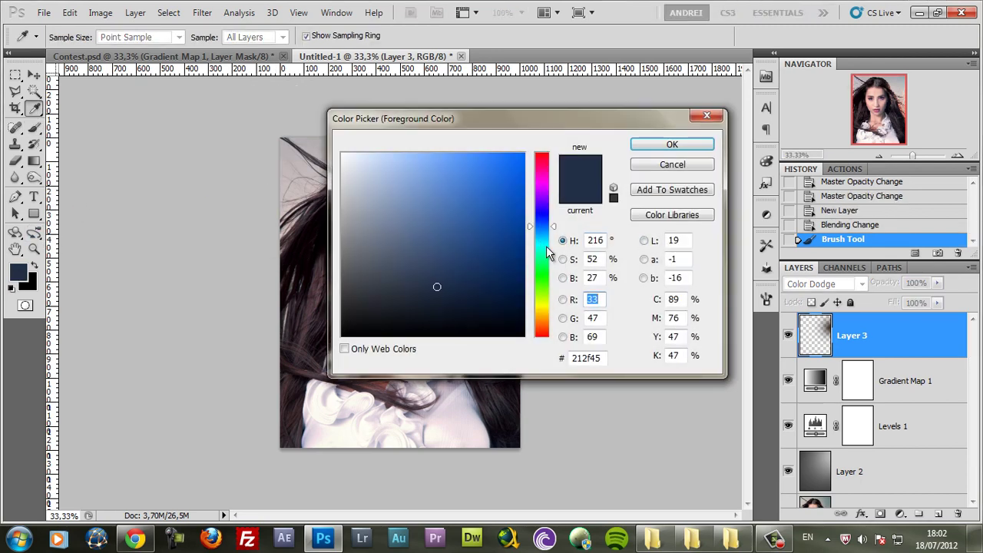
click(542, 259)
drag(423, 291, 419, 302)
click(672, 145)
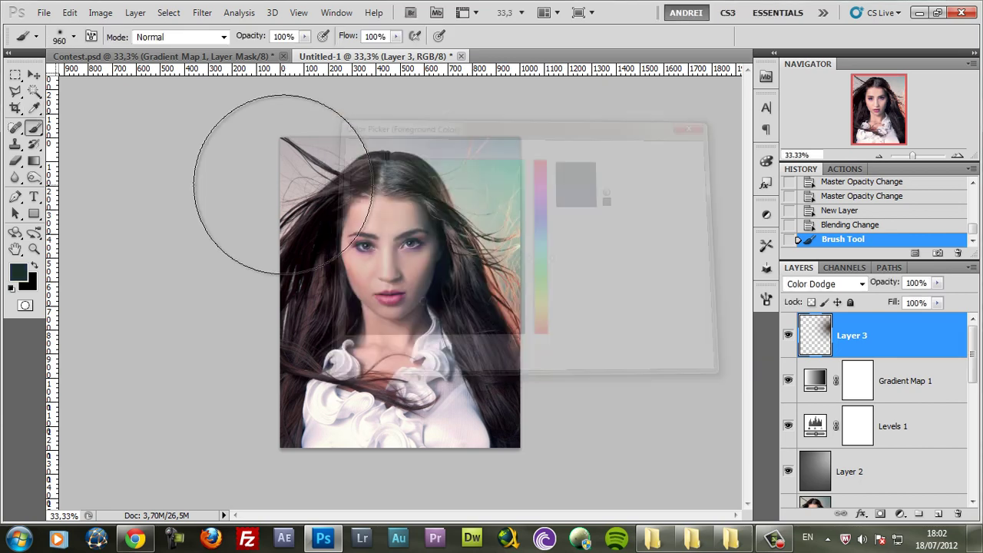
drag(285, 176, 284, 184)
key(ctrl+z)
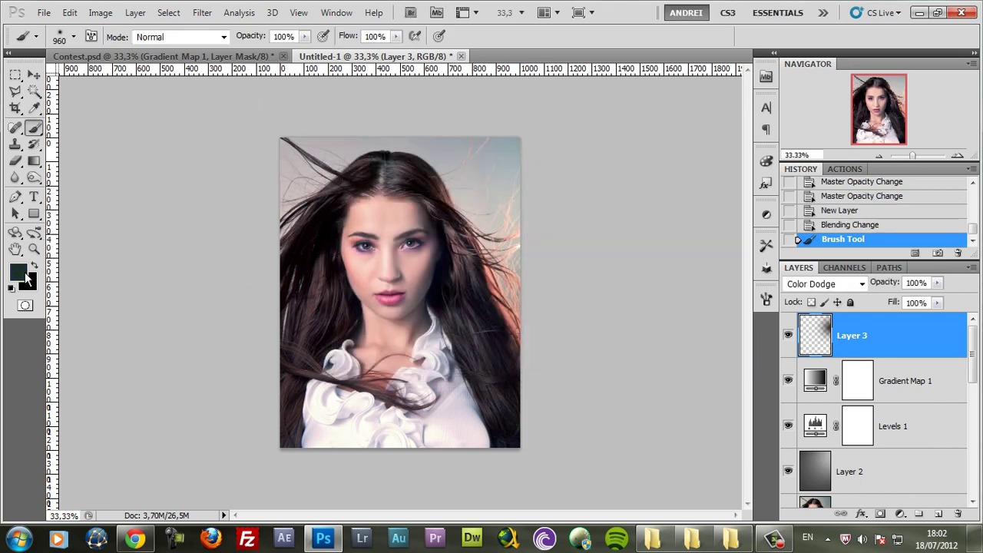
click(19, 272)
drag(398, 308, 395, 311)
click(675, 145)
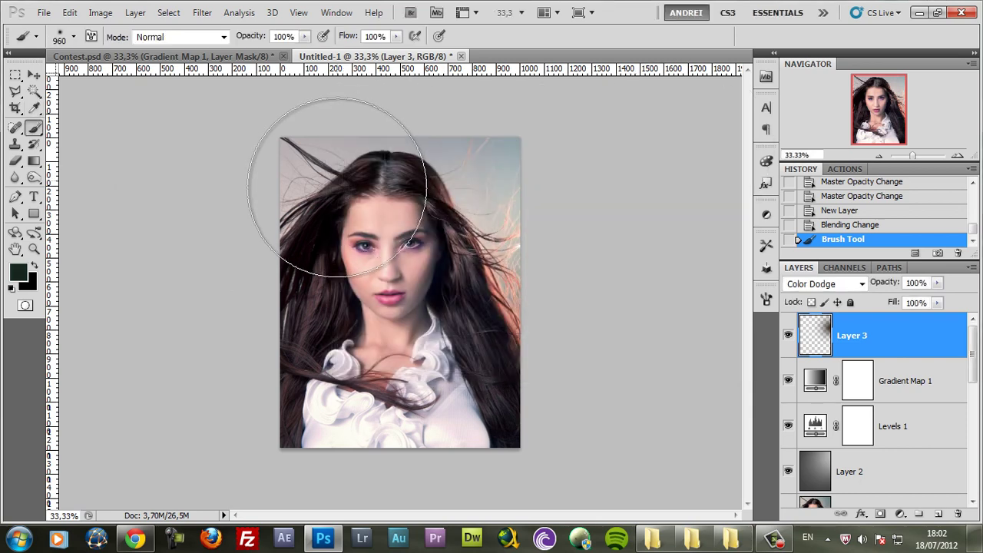
drag(253, 147, 252, 172)
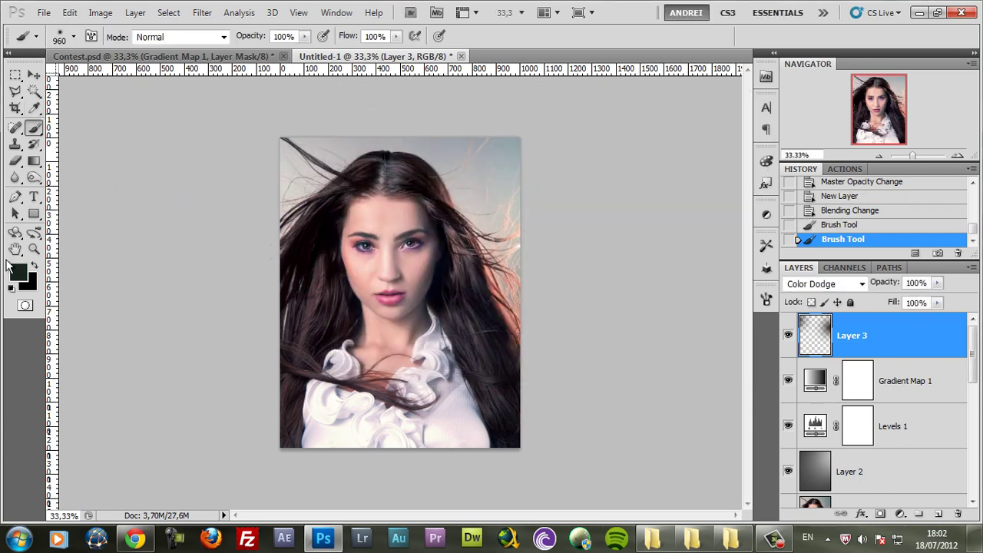
- Set the foreground colour to the dark purple 1f1923 and brush a soft glow over the portrait's top edge above the head
key(i)
click(18, 272)
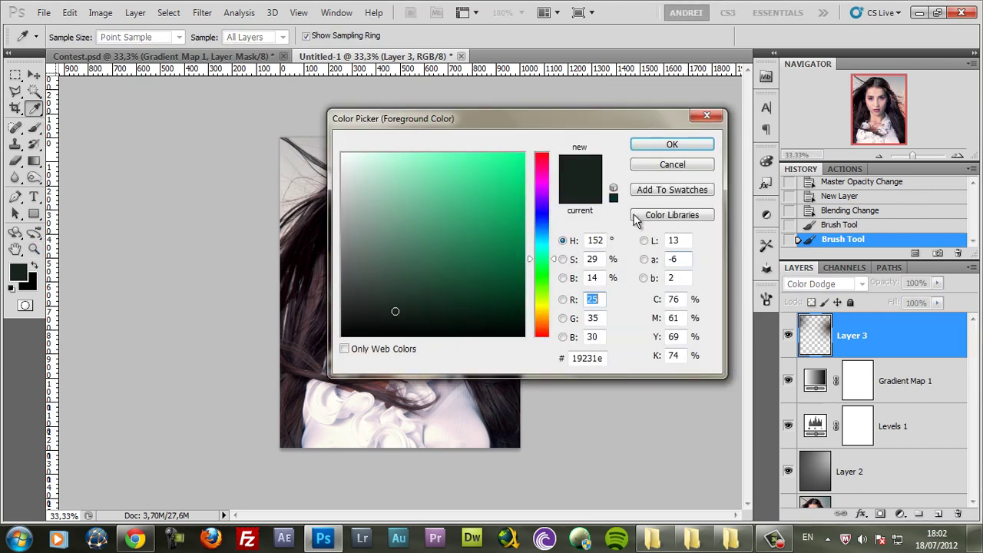
click(543, 197)
click(672, 145)
key(b)
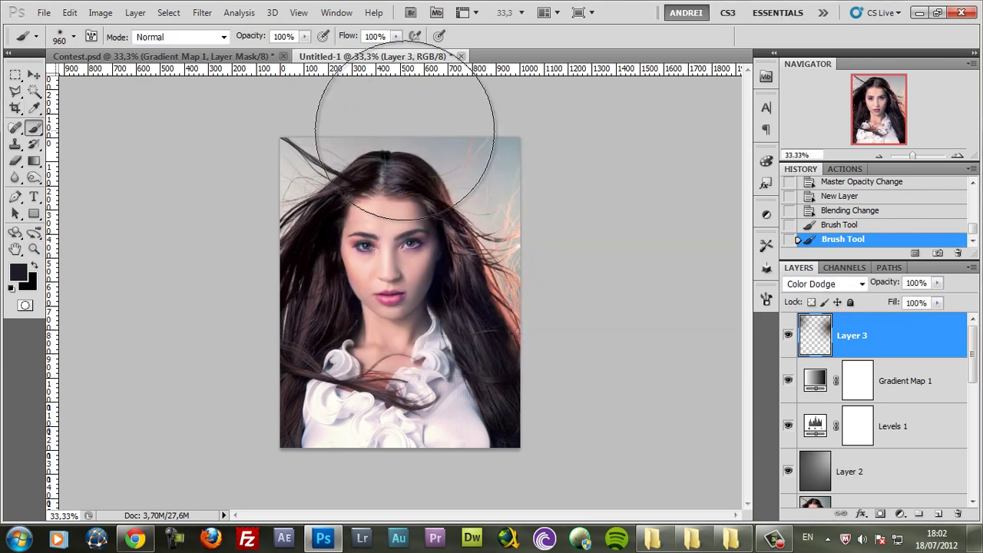
click(408, 121)
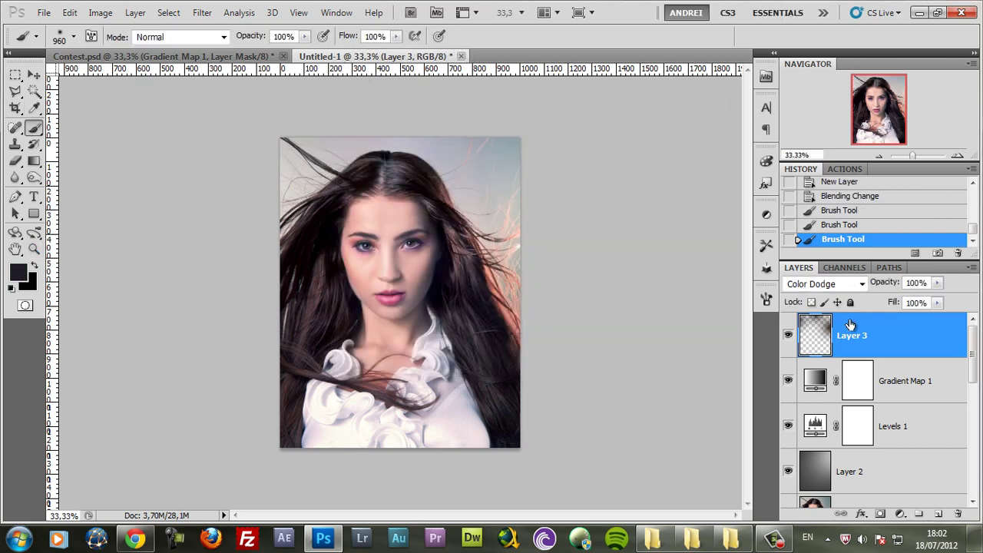
- Toggle Layer 3's visibility to compare the portrait with and without the painted glows
click(787, 338)
click(787, 338)
click(787, 338)
click(787, 338)
- Add a new layer above Layer 3 and set its blending mode to Screen
click(954, 513)
key(ctrl+z)
click(937, 514)
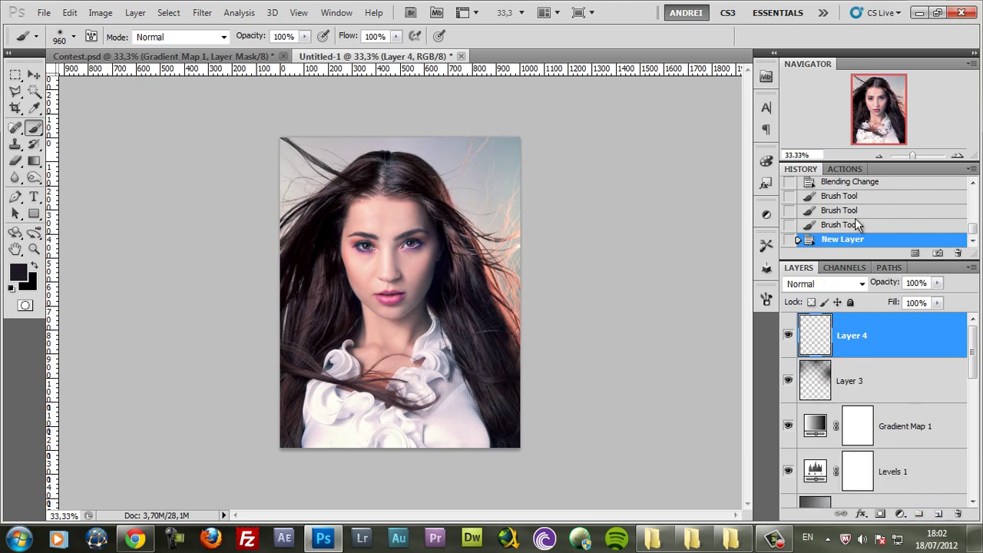
click(822, 284)
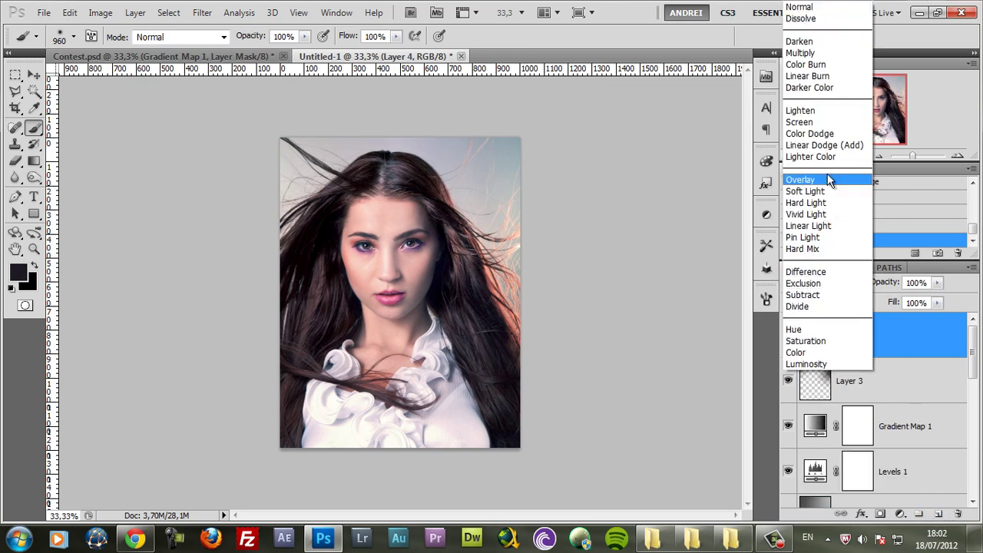
click(829, 121)
- Try a muted brown 725d38 glow at the portrait's right edge on the Screen layer, and undo it
click(18, 274)
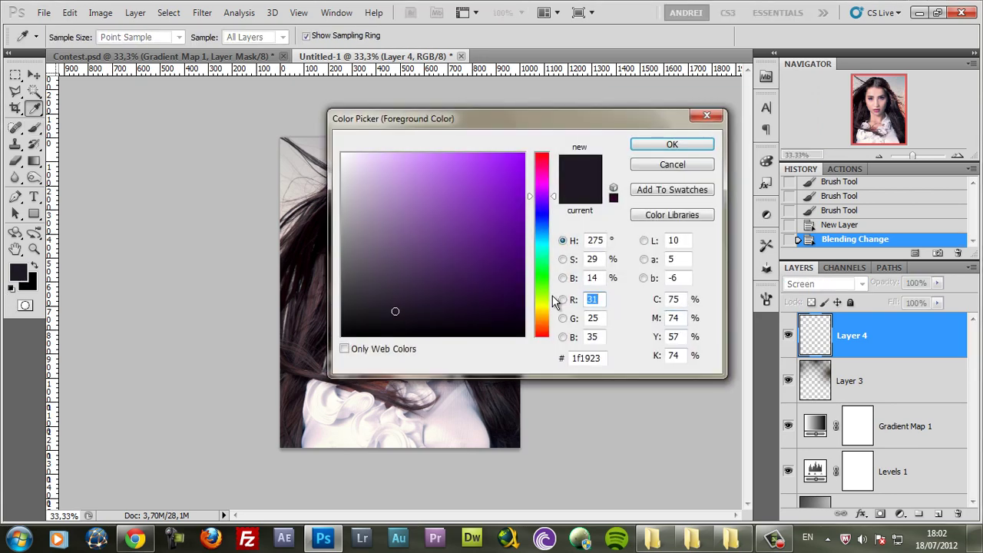
click(541, 315)
drag(438, 242, 438, 260)
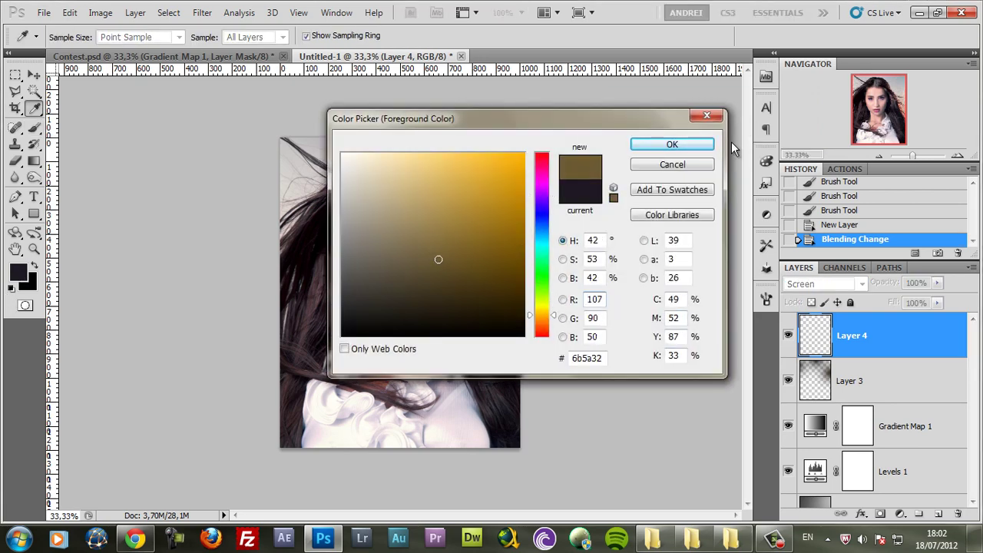
click(547, 317)
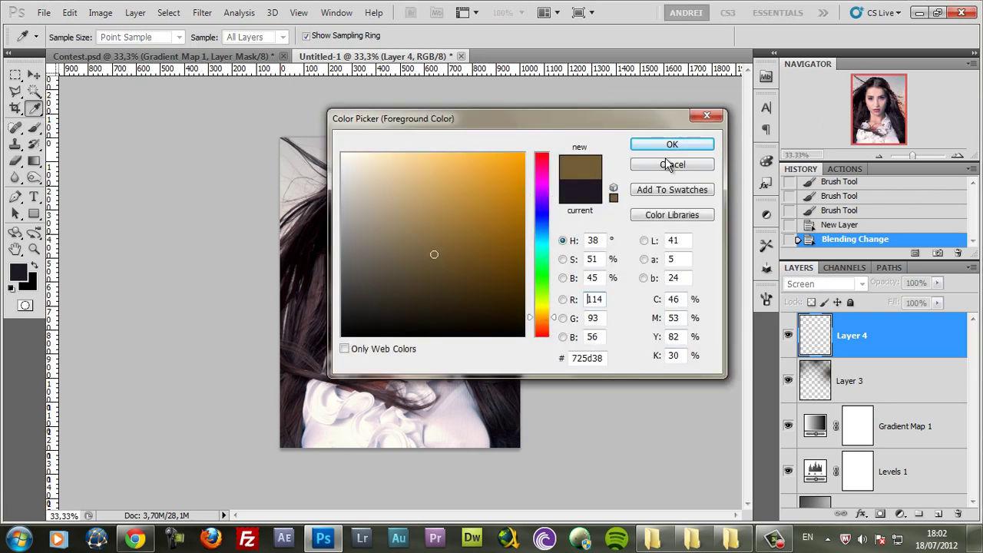
click(672, 144)
drag(554, 253, 527, 255)
key(ctrl+z)
key(ctrl+z)
key(ctrl+z)
- Set the foreground colour to the saturated brown 724305 and brush a soft glow at the portrait's right edge on the Screen layer
click(20, 281)
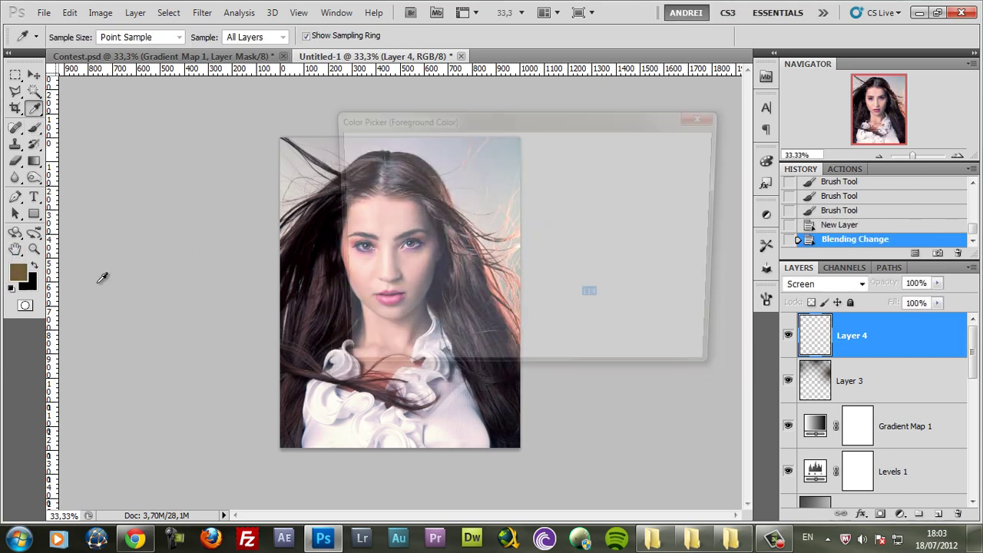
click(492, 263)
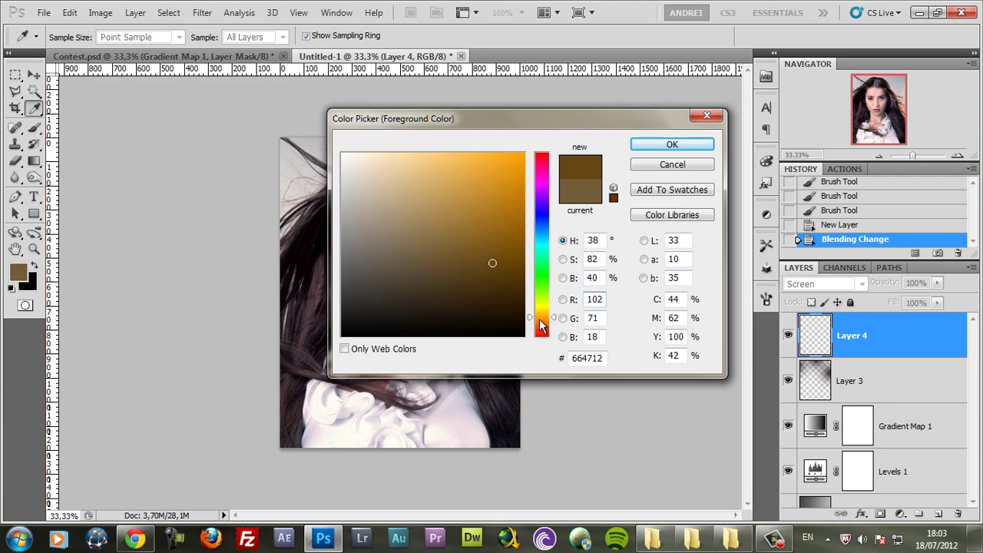
click(516, 254)
click(672, 144)
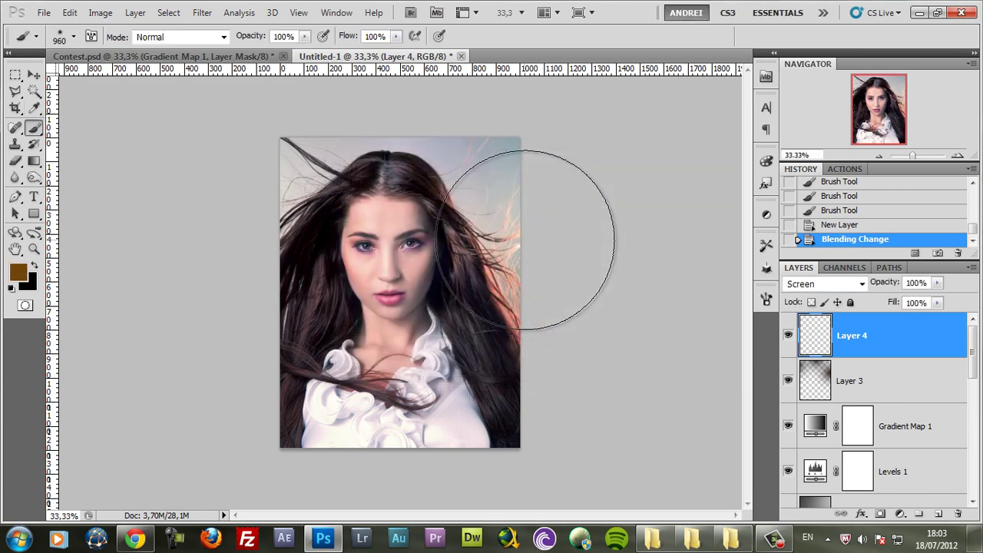
click(525, 240)
key(ctrl+z)
key(ctrl+z)
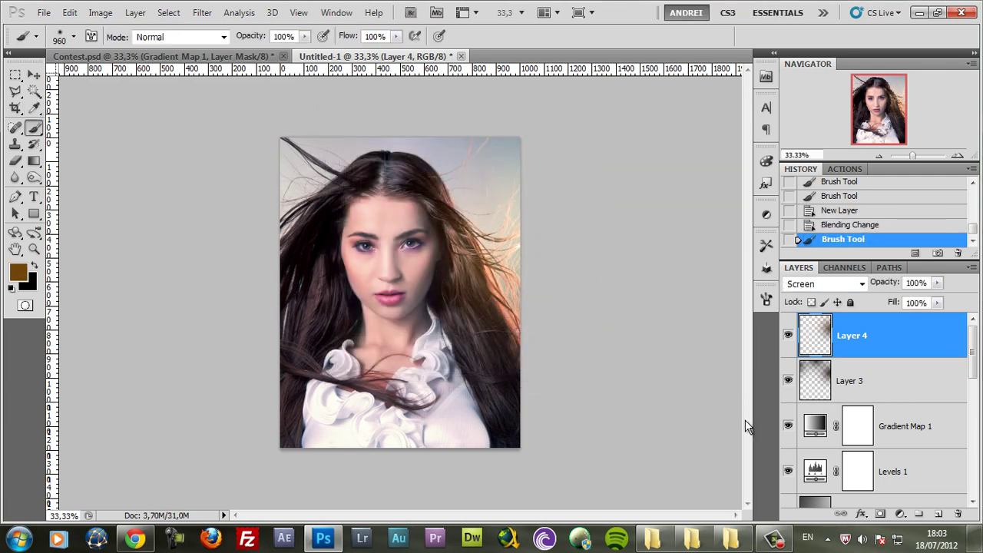
- Set the foreground colour to the muted dark green 38452f and brush a soft glow over the upper-left corner, redoing the dab until it fits
click(18, 272)
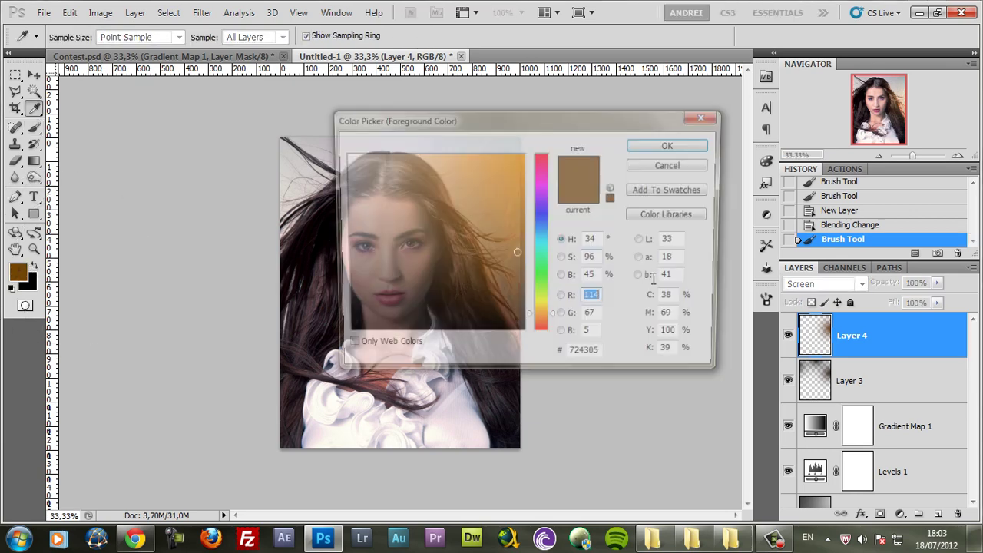
click(540, 289)
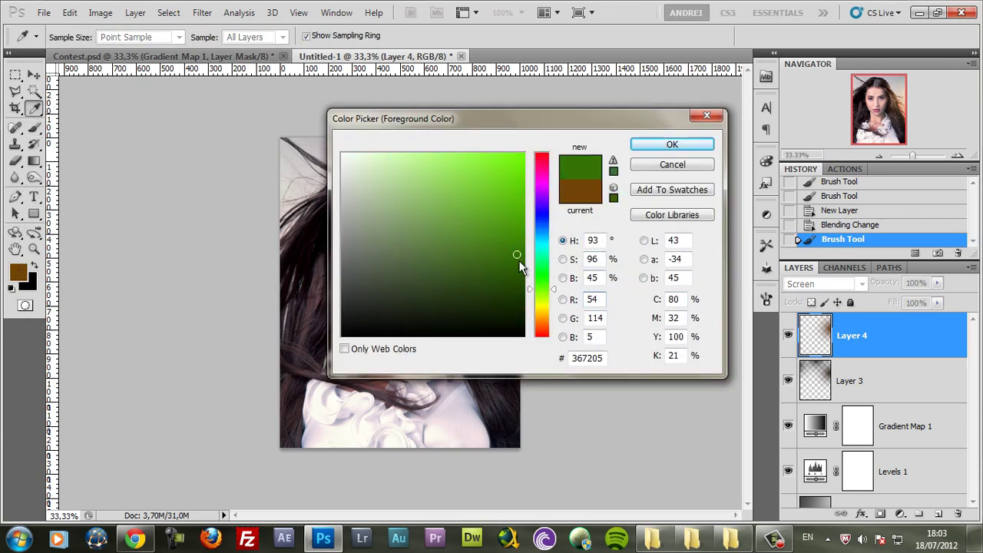
drag(409, 275, 399, 284)
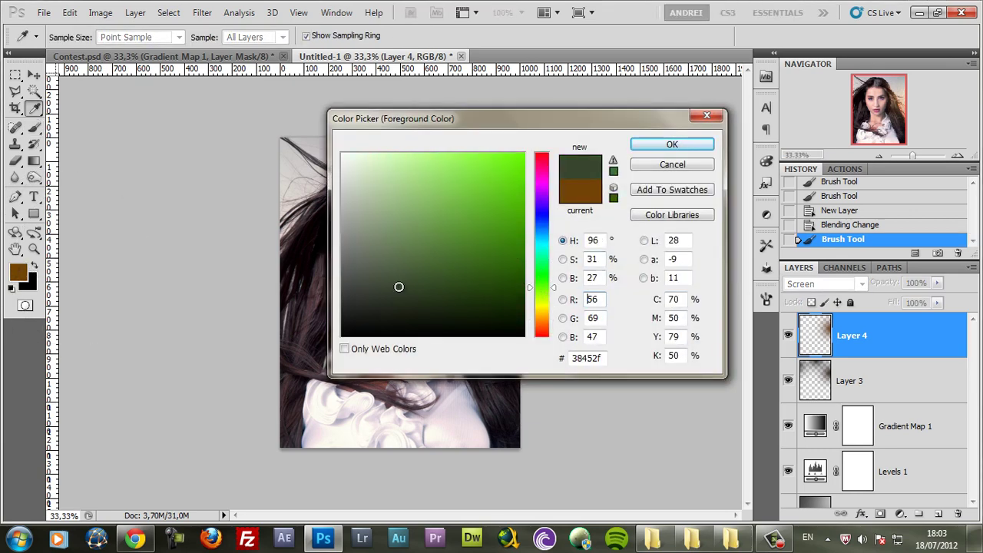
click(688, 145)
click(257, 167)
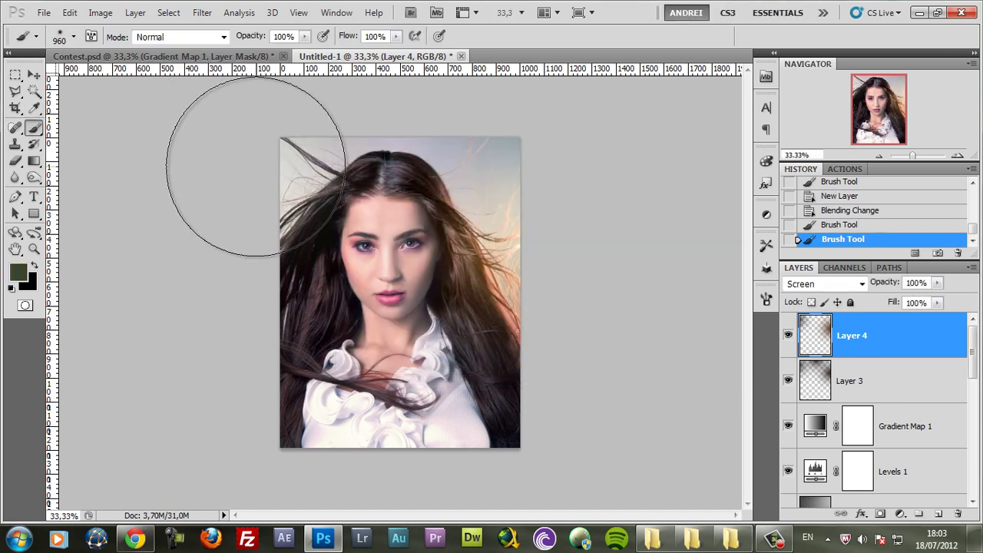
key(ctrl+z)
click(265, 163)
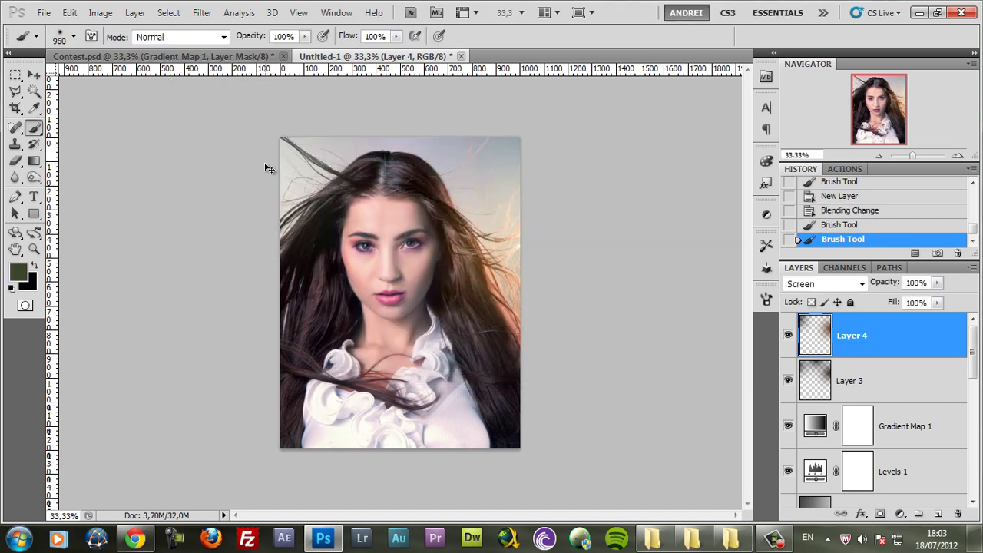
key(ctrl+z)
click(266, 157)
scroll(324, 300, up, 1)
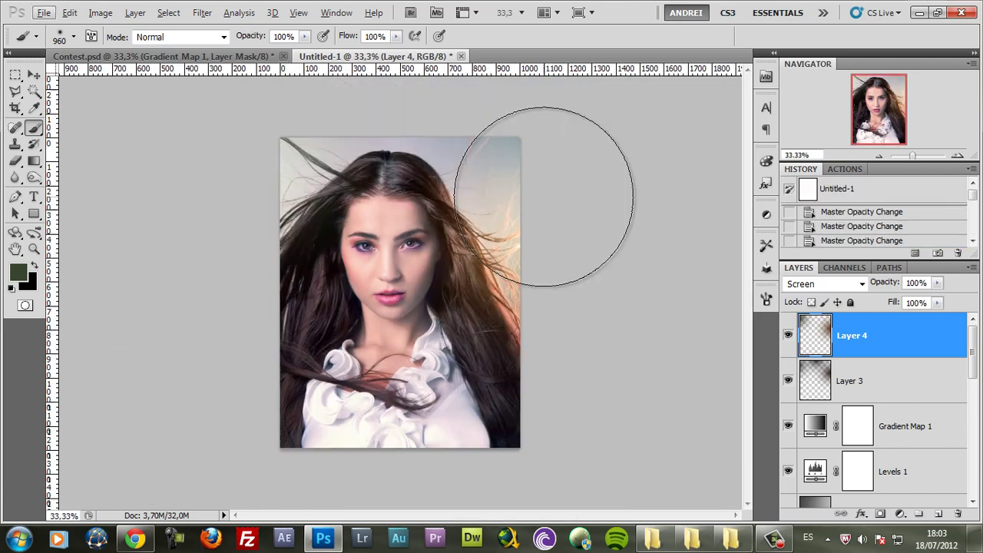
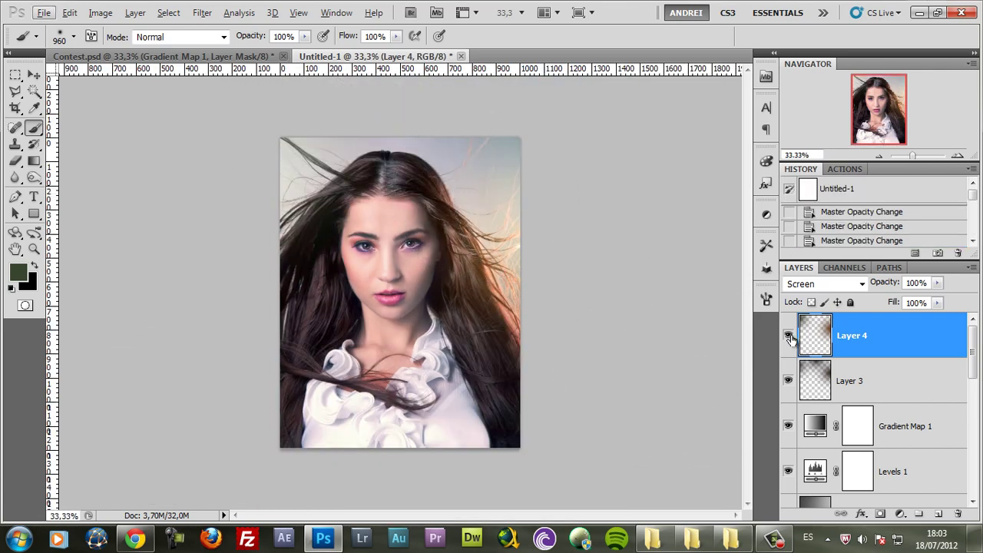
- Hide and reshow Layer 3 and Layer 4 to compare the portrait with and without the coloured glows
click(788, 380)
click(788, 338)
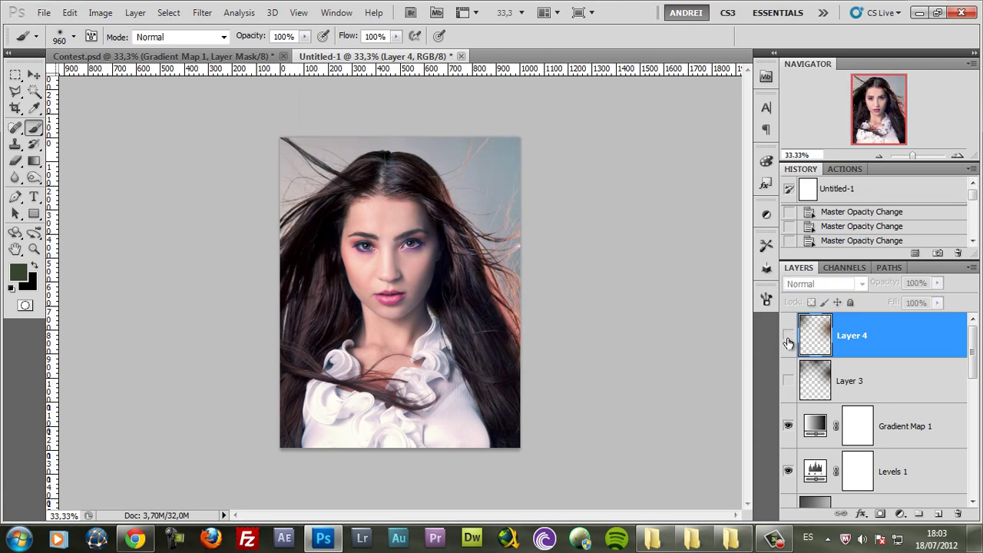
click(789, 339)
click(789, 378)
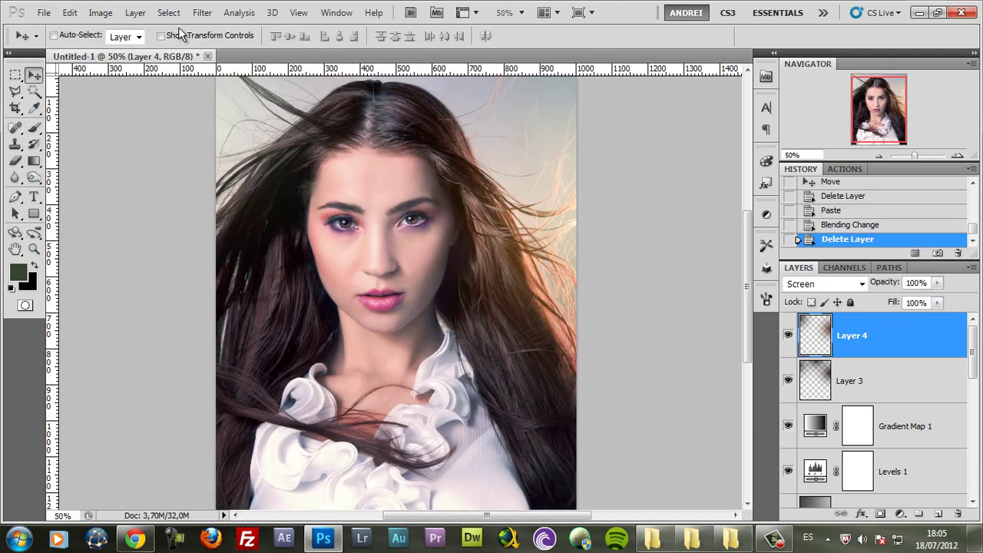
- Open the lens-flare-5 image from the Lens Flares V2 folder and select its whole canvas
key(ctrl+o)
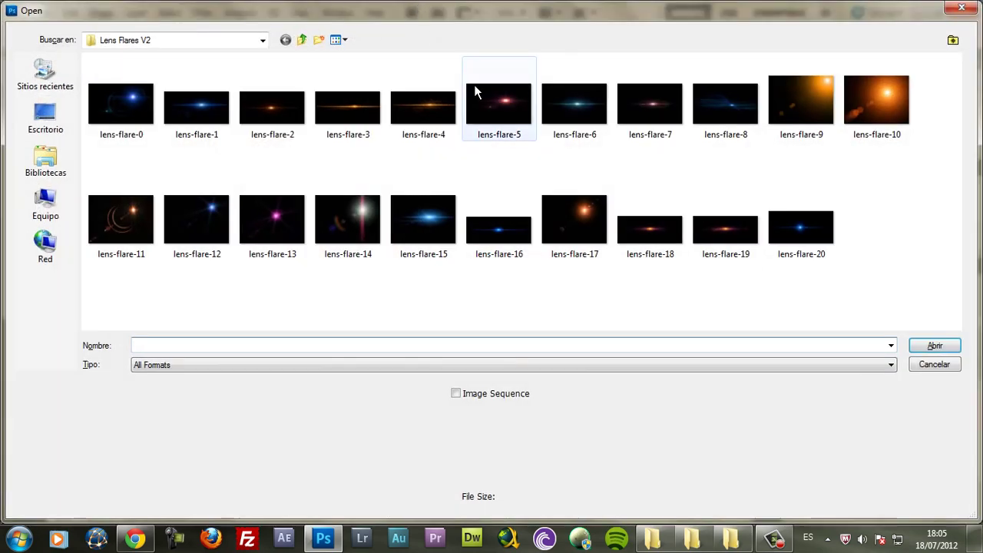
click(475, 94)
click(935, 346)
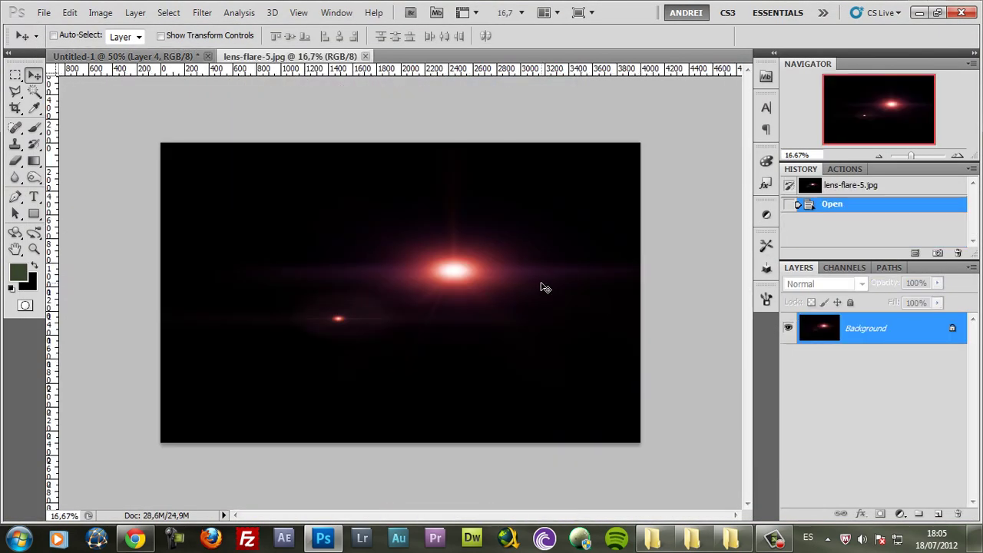
key(ctrl+a)
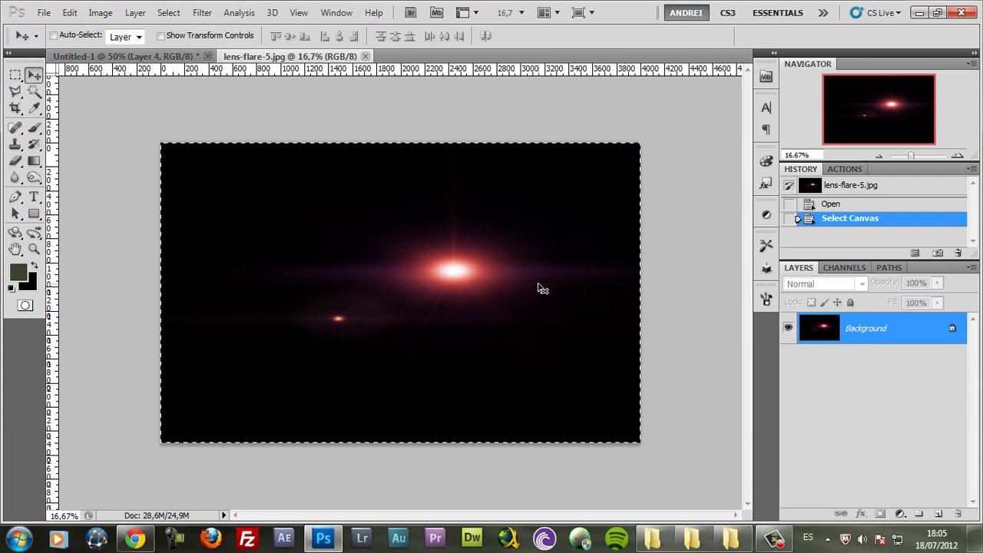
- Paste the lens flare into the portrait as a Screen-blended layer and move its glow onto the hair at the right edge
key(ctrl+w)
key(ctrl+v)
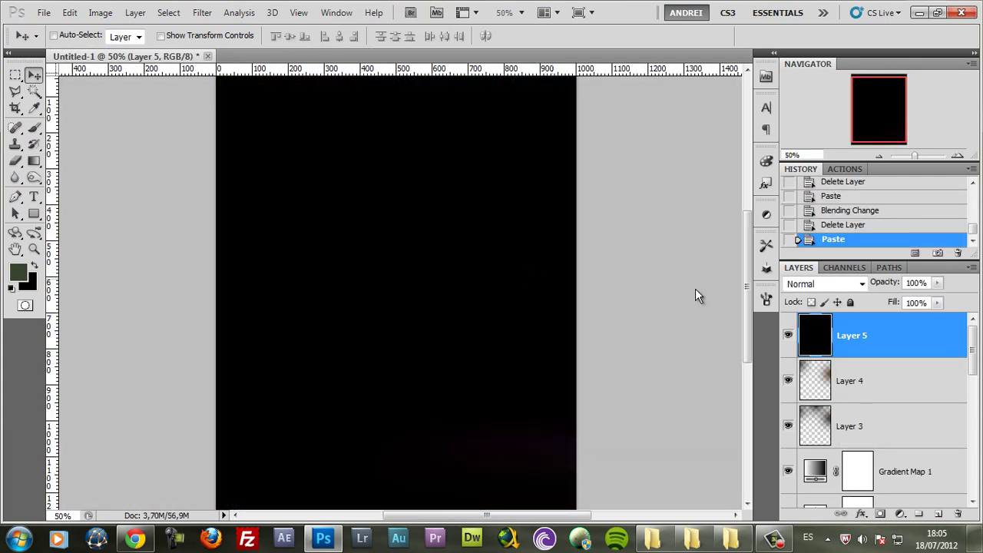
click(825, 284)
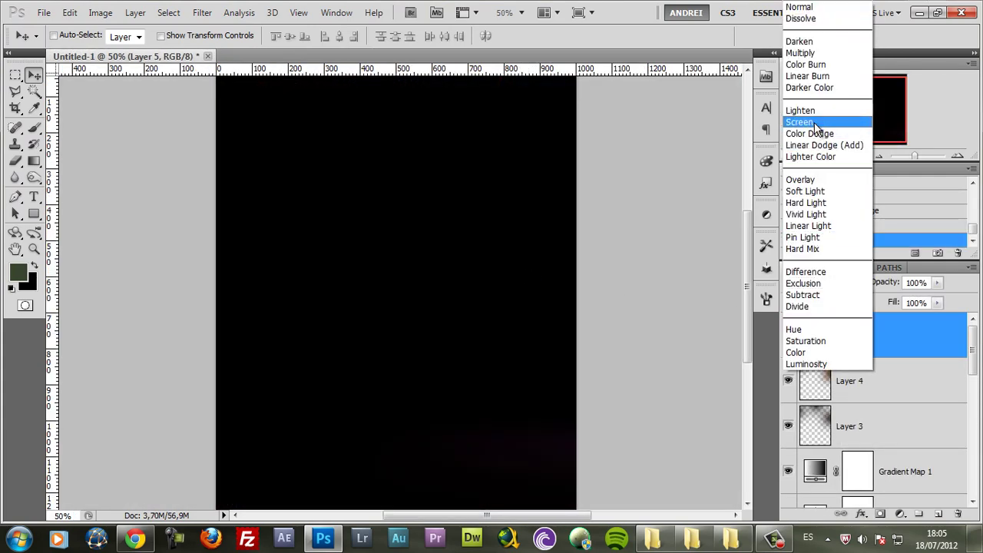
click(815, 125)
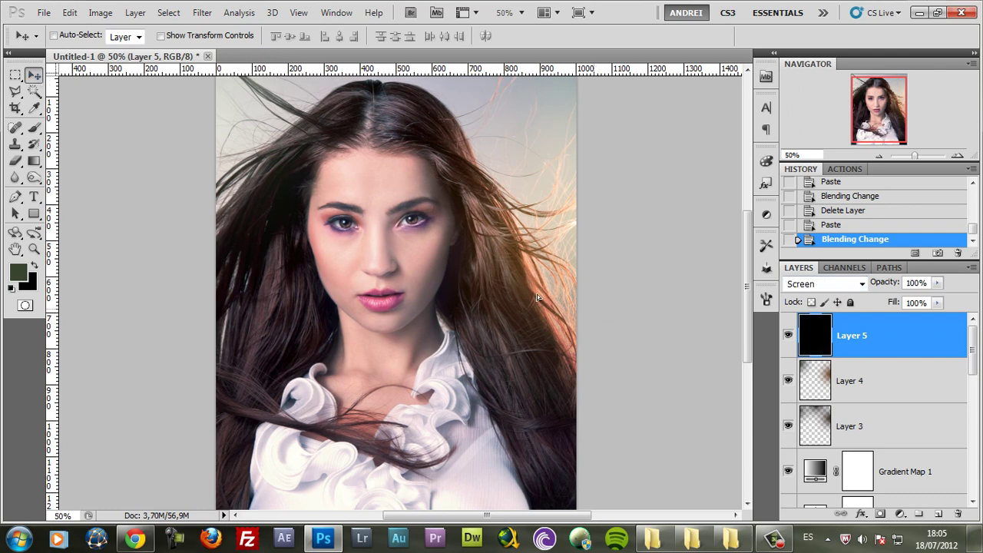
drag(522, 293, 125, 224)
drag(533, 345, 536, 356)
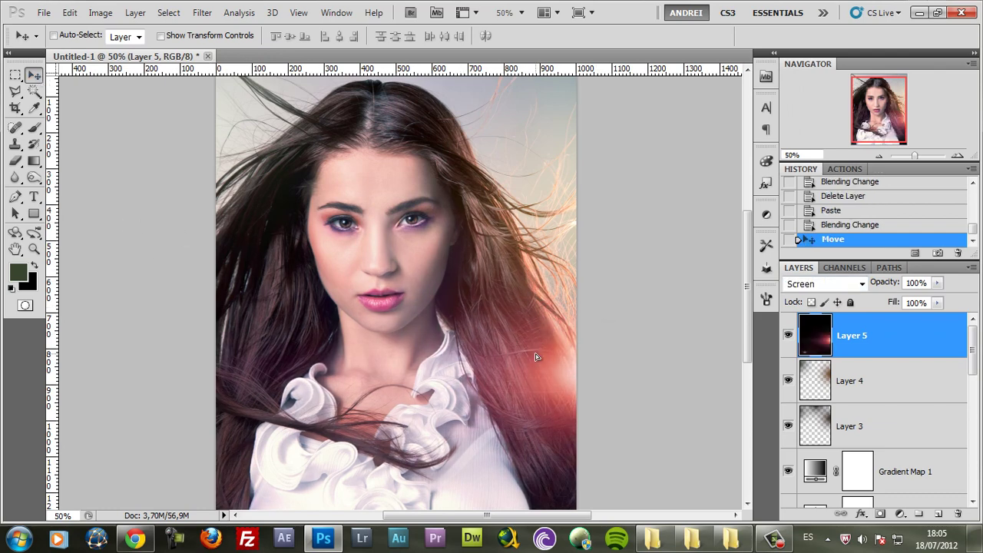
- Shift the hue of the red lens flare layer with a Hue/Saturation adjustment
key(ctrl+minus)
key(ctrl+u)
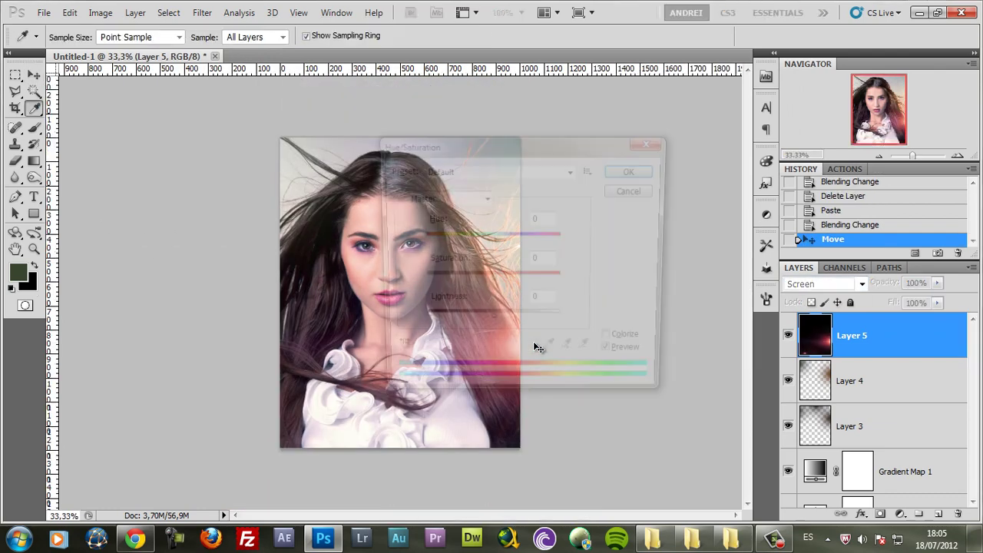
drag(549, 154, 815, 179)
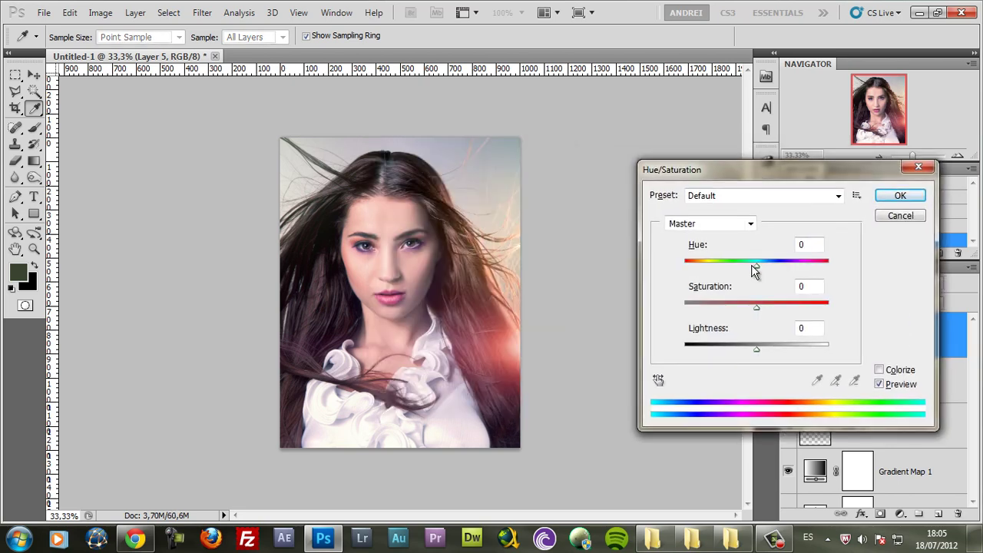
mouse_move(757, 270)
mouse_down()
mouse_move(702, 268)
mouse_move(773, 275)
mouse_move(762, 281)
mouse_up()
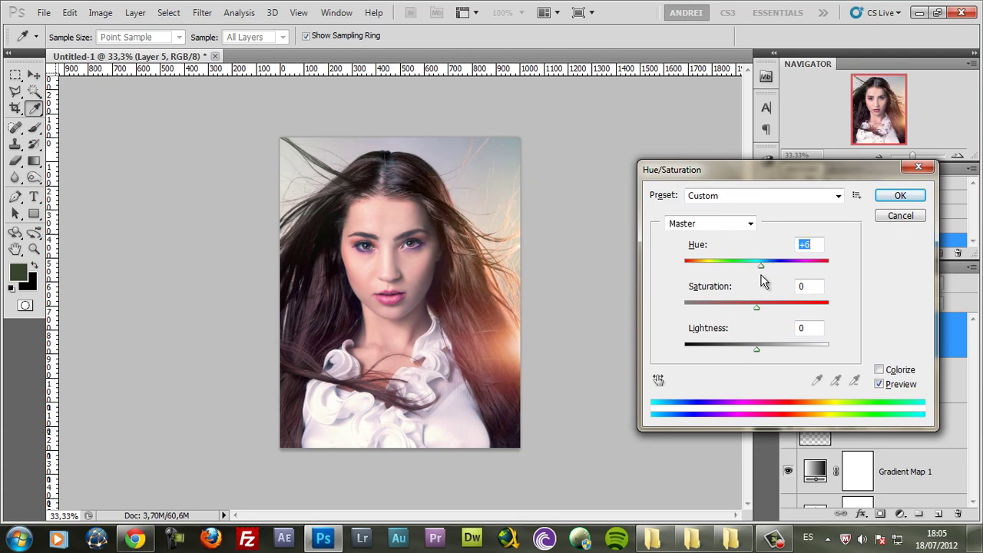
click(910, 198)
- Open image 4-2 from Fractal_Pack_4_by_greentunic in the Stock library's Light Effects folder and select its whole canvas
key(ctrl+o)
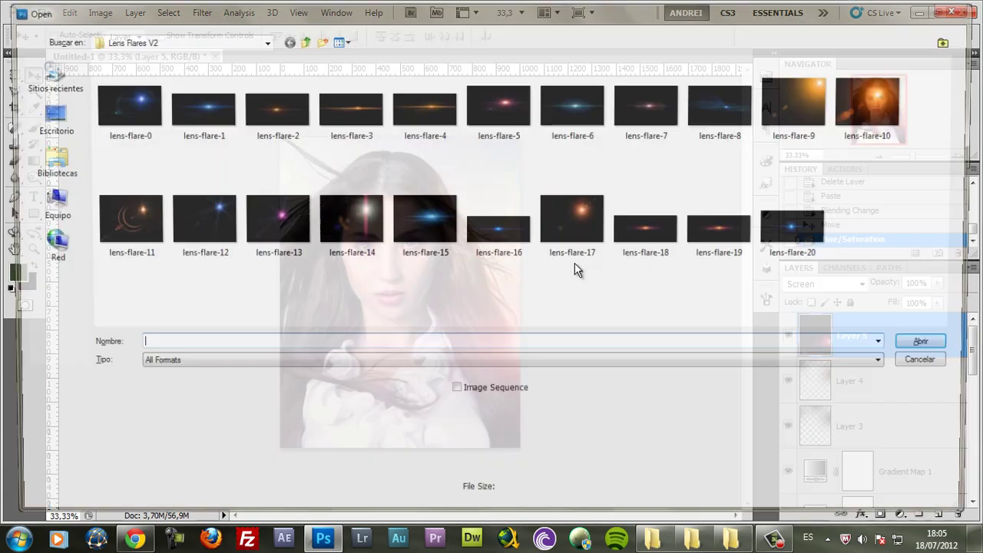
click(45, 171)
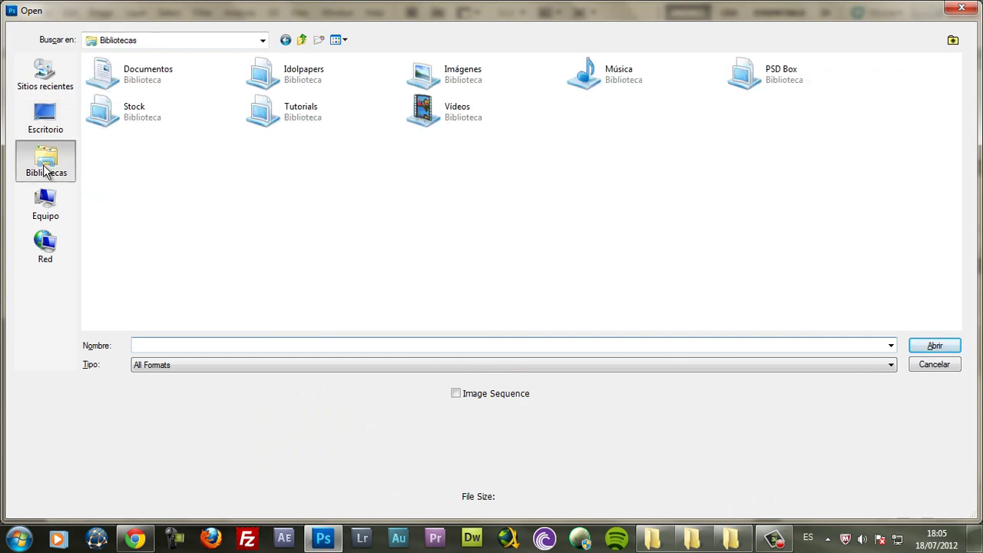
double_click(132, 115)
double_click(722, 115)
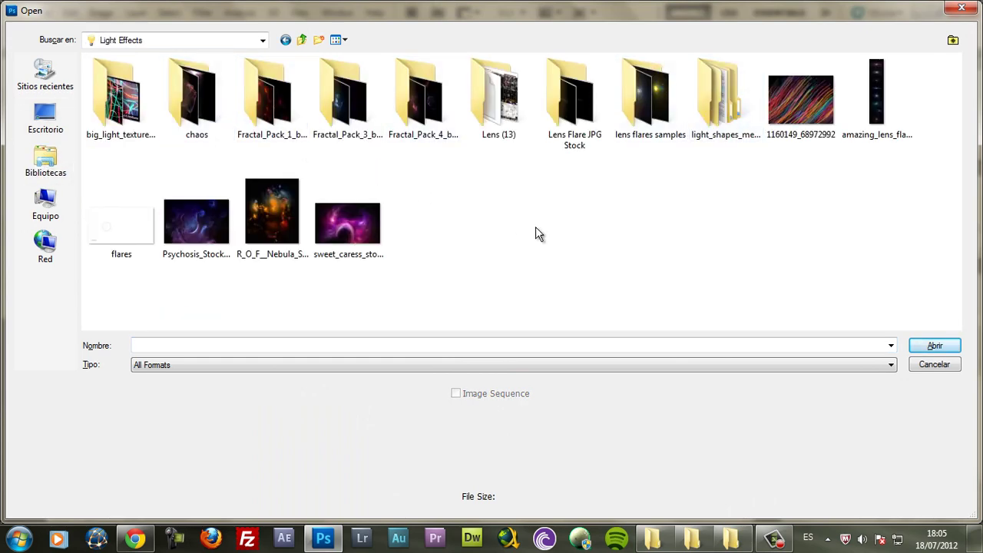
double_click(425, 92)
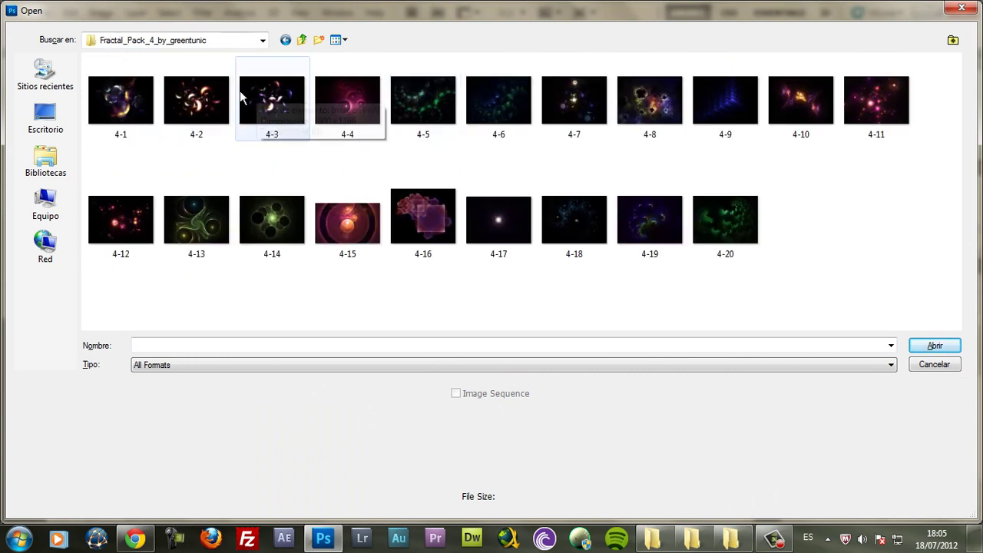
click(201, 107)
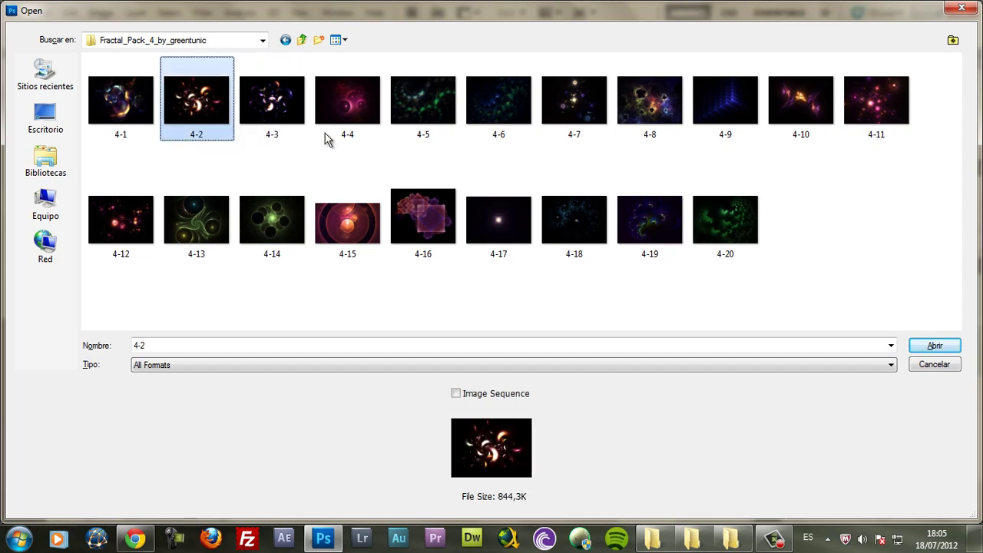
click(935, 345)
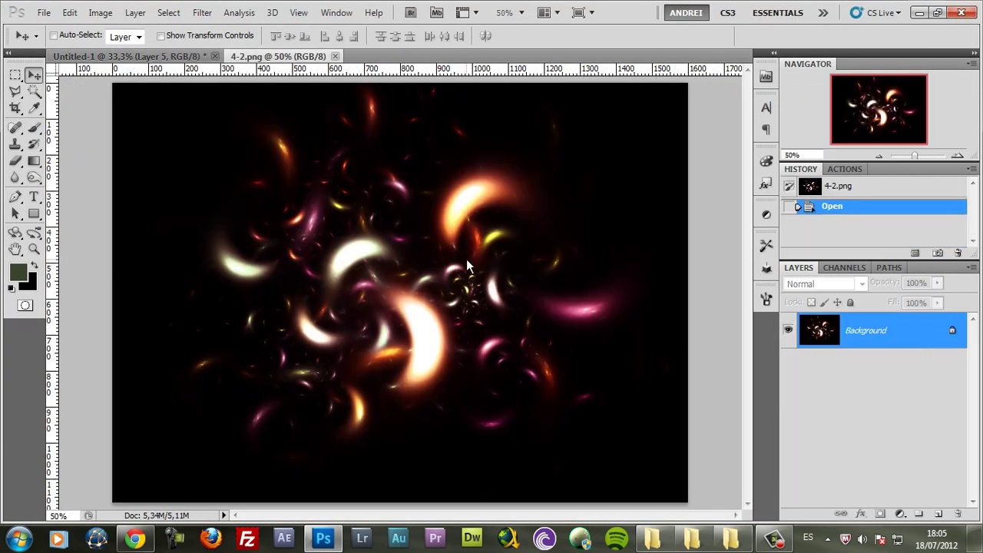
key(ctrl+a)
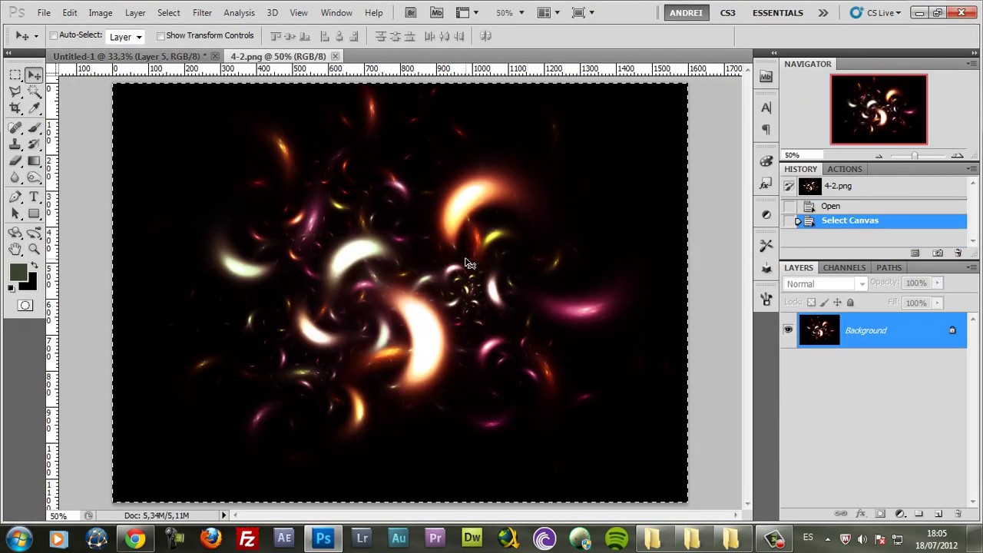
- Close the fractal image, paste its crescent lights into the portrait and set the new layer's blending mode to Screen
key(ctrl+w)
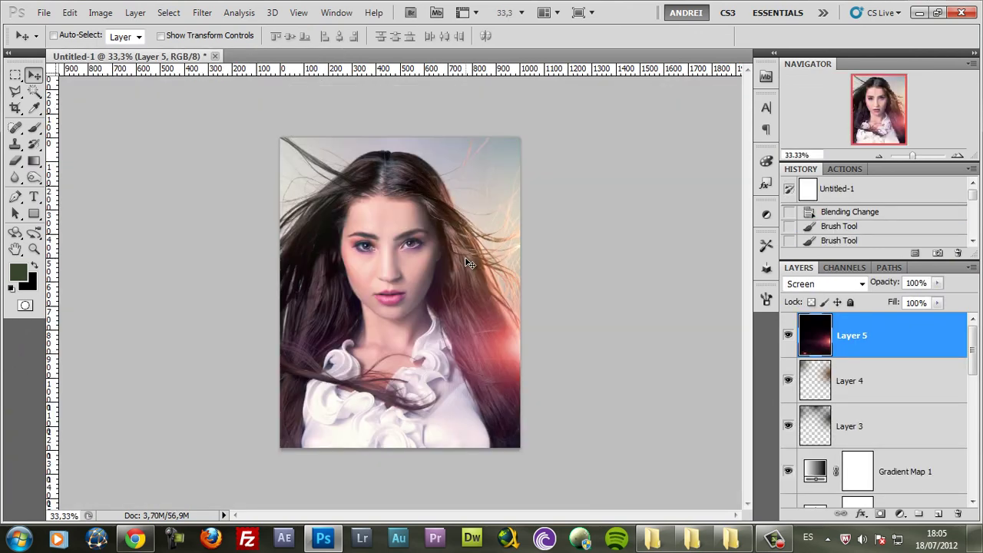
key(ctrl+v)
drag(506, 332, 367, 265)
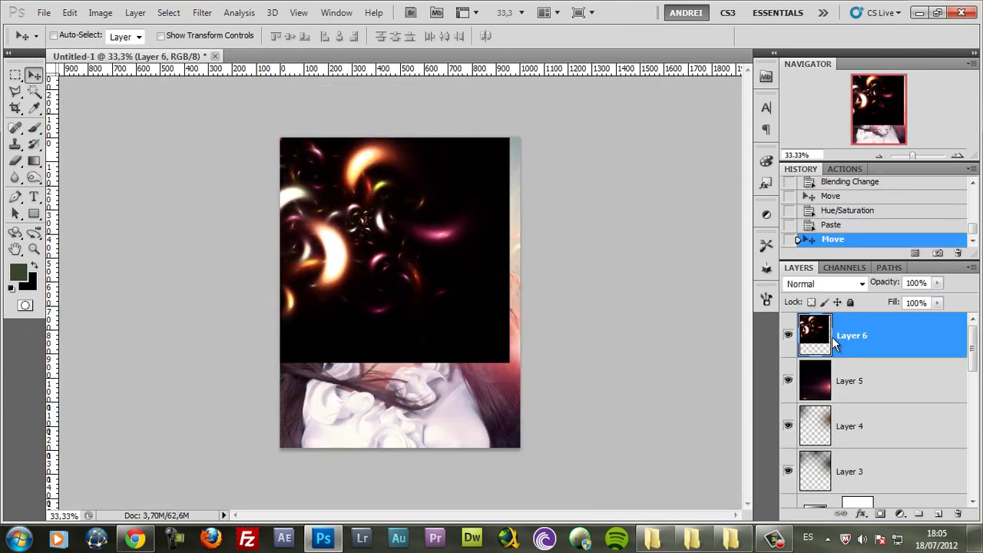
click(823, 283)
click(807, 131)
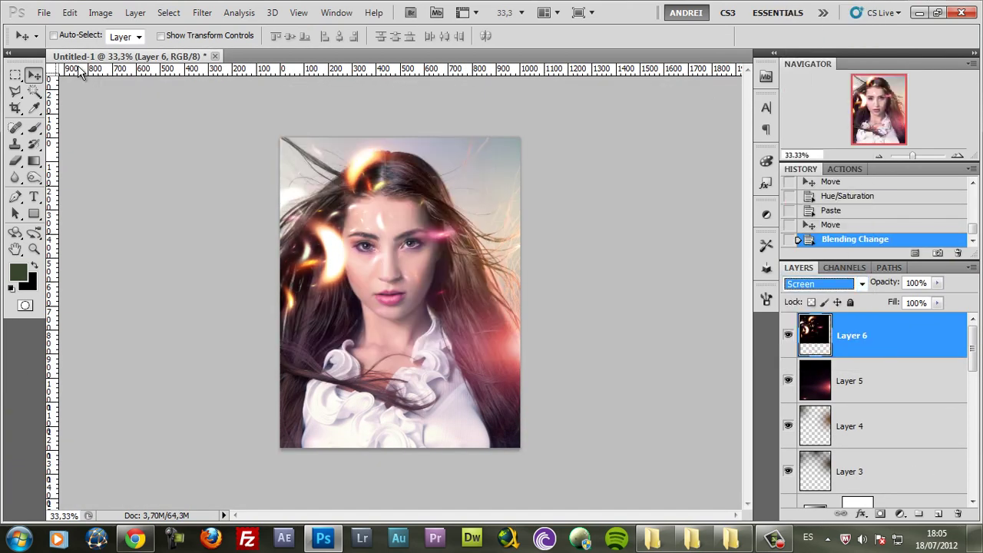
- Rotate the Screen-blended crescent lights with Free Transform and place them so small glows fall over the portrait's upper-left hair
drag(399, 184, 254, 178)
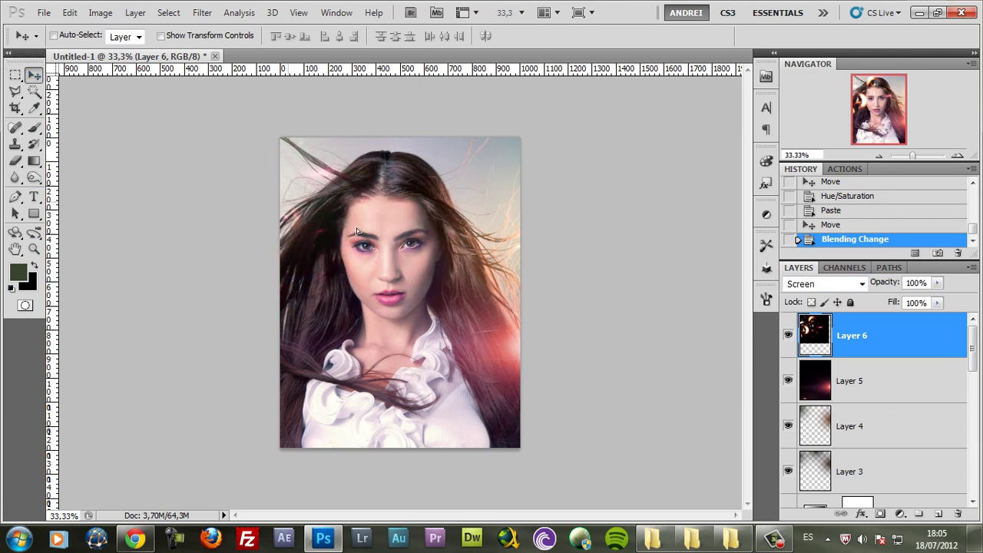
drag(356, 228, 542, 272)
key(ctrl+t)
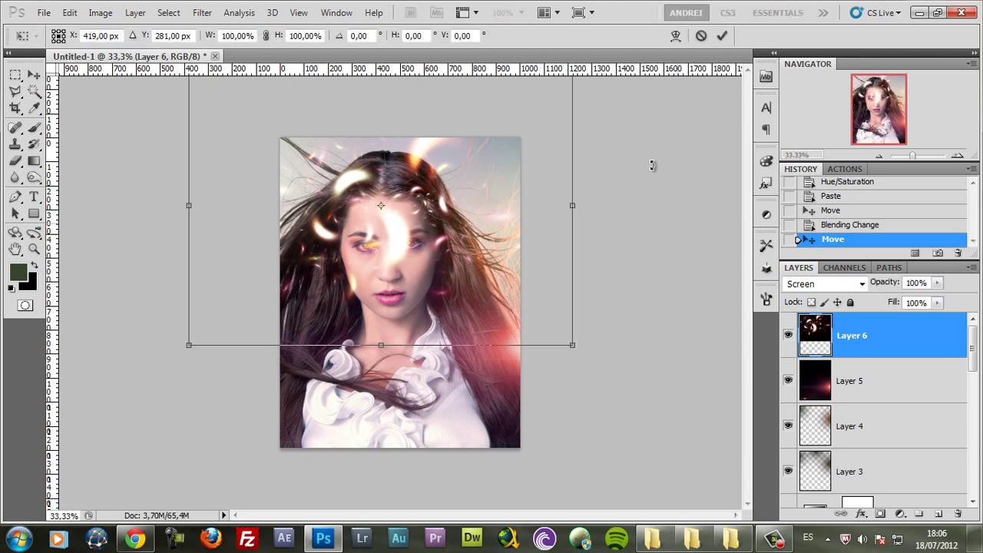
drag(630, 134, 259, 148)
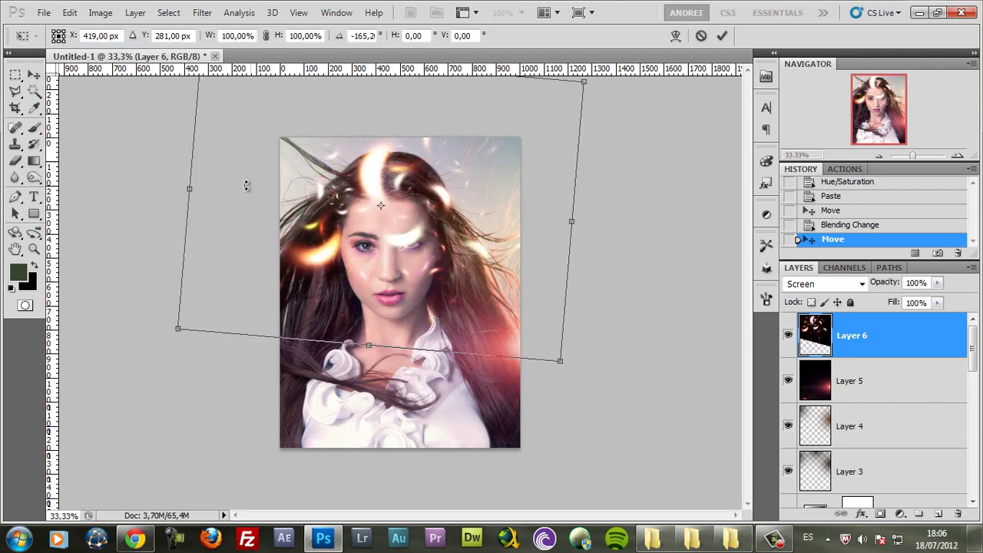
drag(567, 187, 387, 99)
drag(466, 140, 291, 185)
key(Return)
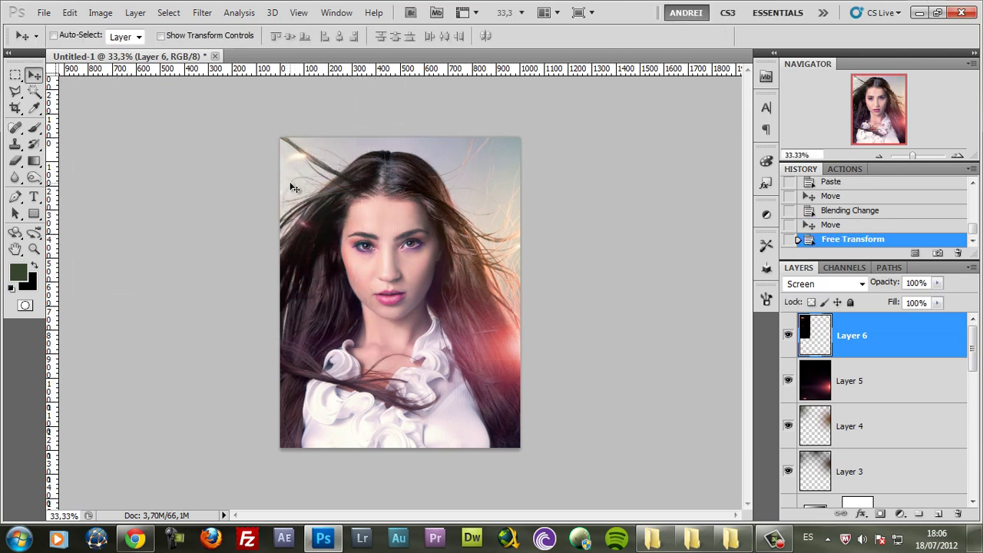
- Open image 4-3 from the Fractal_Pack_4_by_greentunic folder and cut its entire canvas contents
key(ctrl+o)
click(271, 101)
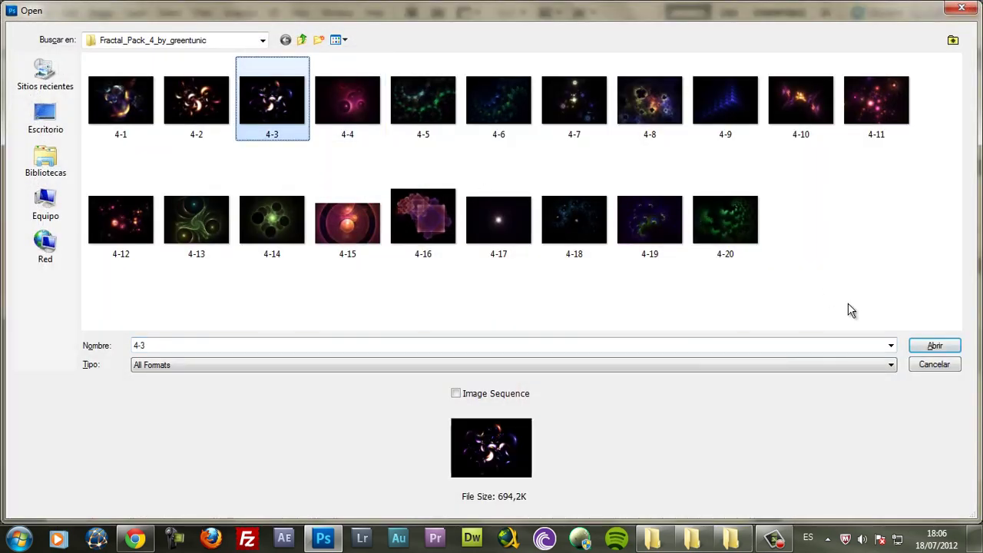
click(913, 349)
key(ctrl+a)
key(ctrl+x)
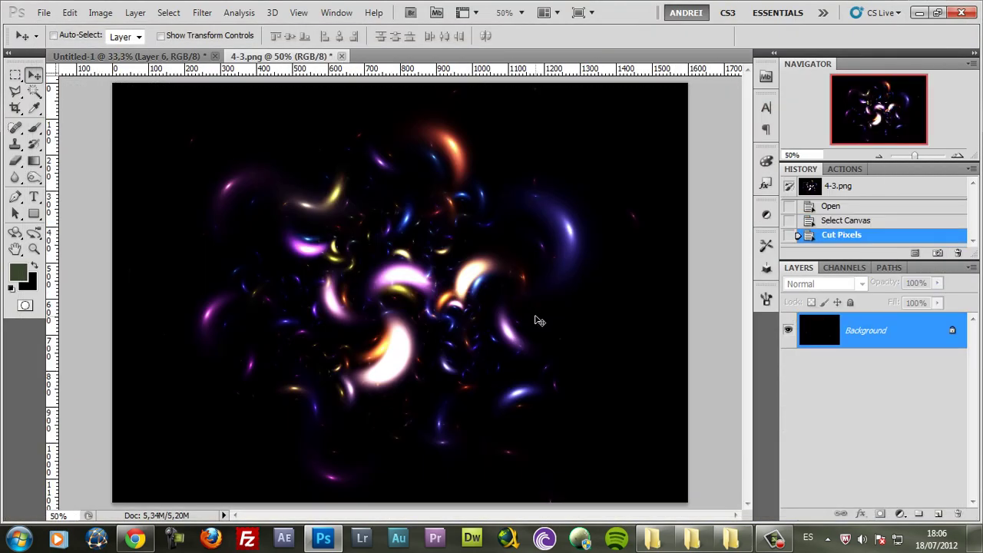
- Close image 4-3 without keeping it open, paste its lights into the portrait and set the layer's blending mode to Lighten
key(ctrl+w)
click(494, 212)
key(ctrl+v)
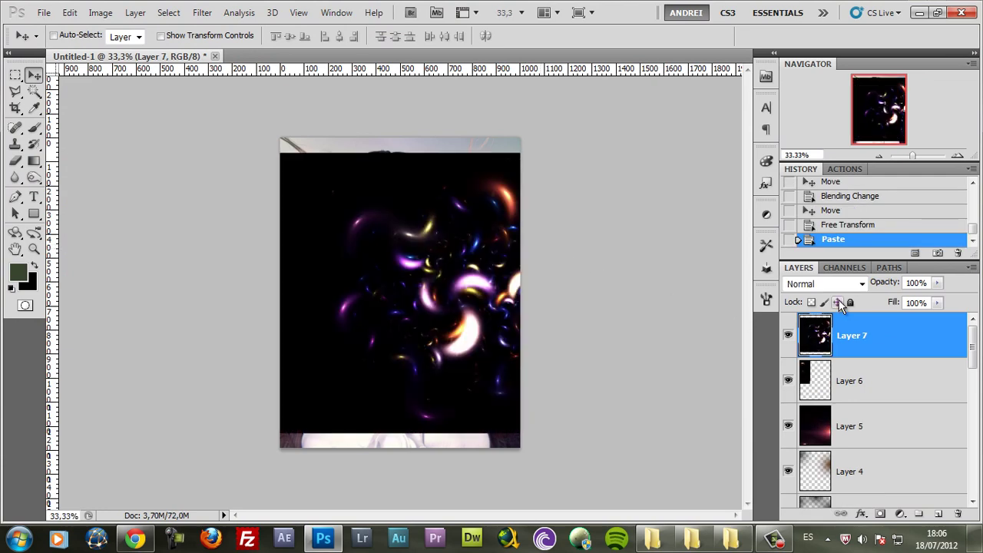
click(821, 283)
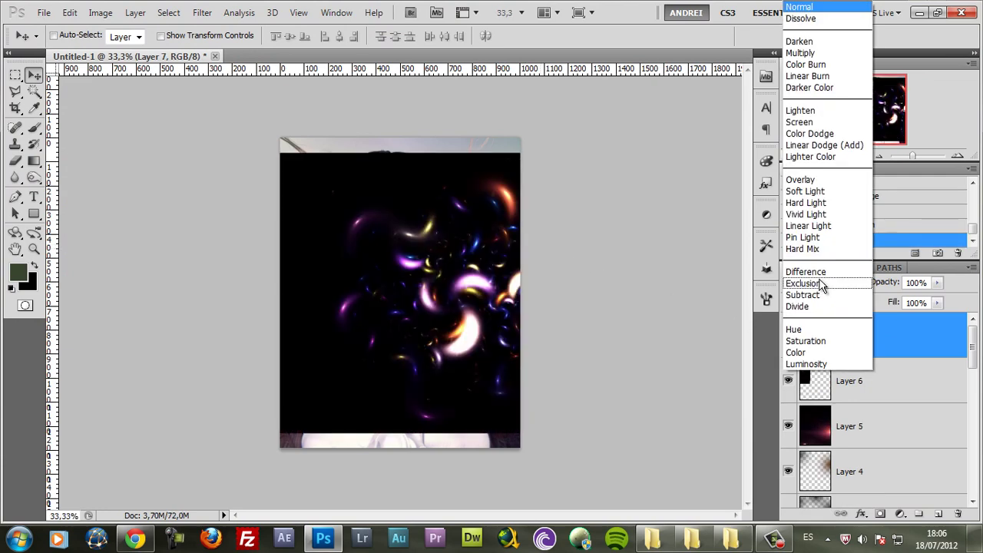
click(813, 111)
- Rotate the Lighten-blended lights with Free Transform and move them so an orange crescent sits on the hair at the left edge
key(ctrl+t)
drag(665, 152, 513, 434)
key(ctrl+z)
drag(727, 176, 265, 286)
drag(513, 246, 449, 304)
drag(295, 296, 292, 329)
key(Return)
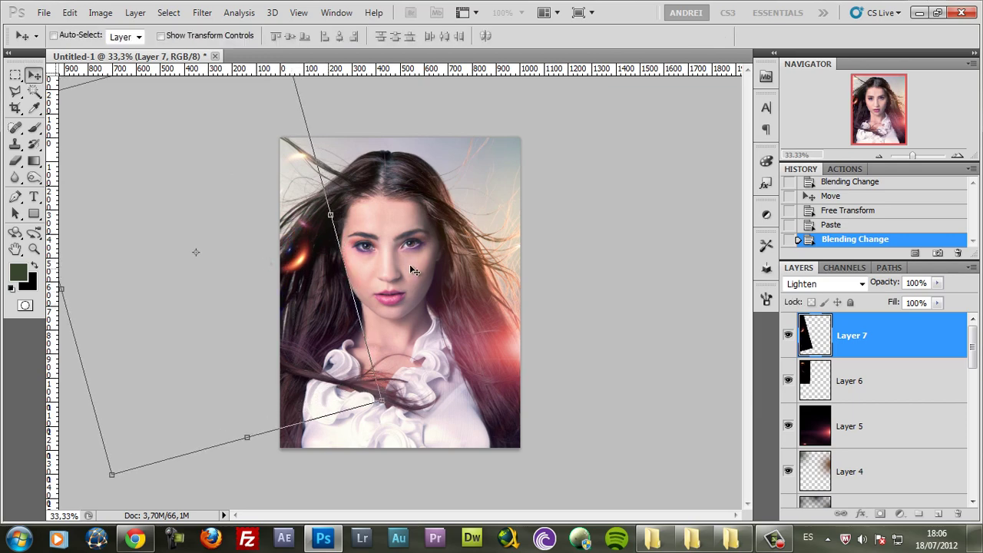
- Adjust the orange crescent layer's hue with Hue/Saturation and nudge the crescent slightly towards the portrait's left edge
key(ctrl+u)
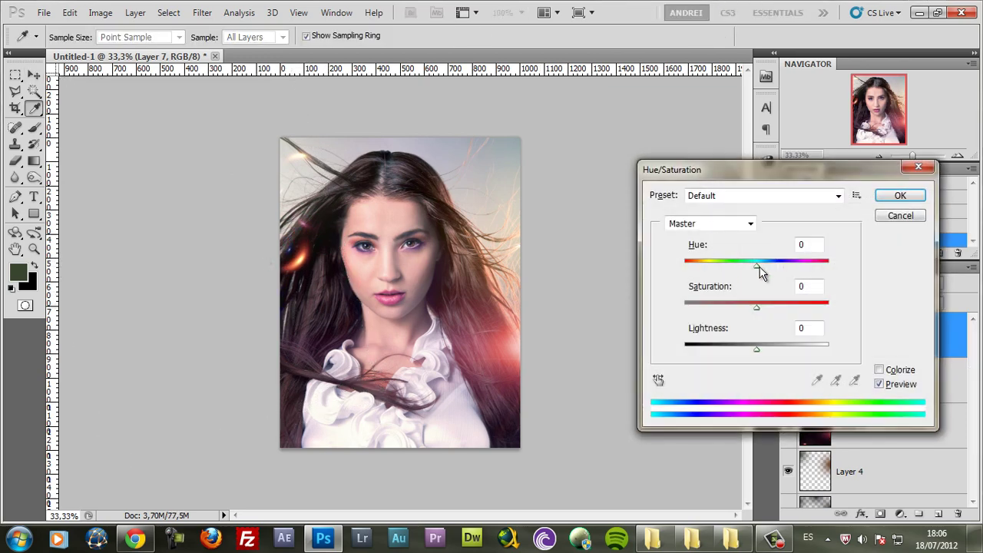
mouse_move(753, 266)
mouse_down()
mouse_move(686, 267)
mouse_move(758, 260)
mouse_up()
click(900, 196)
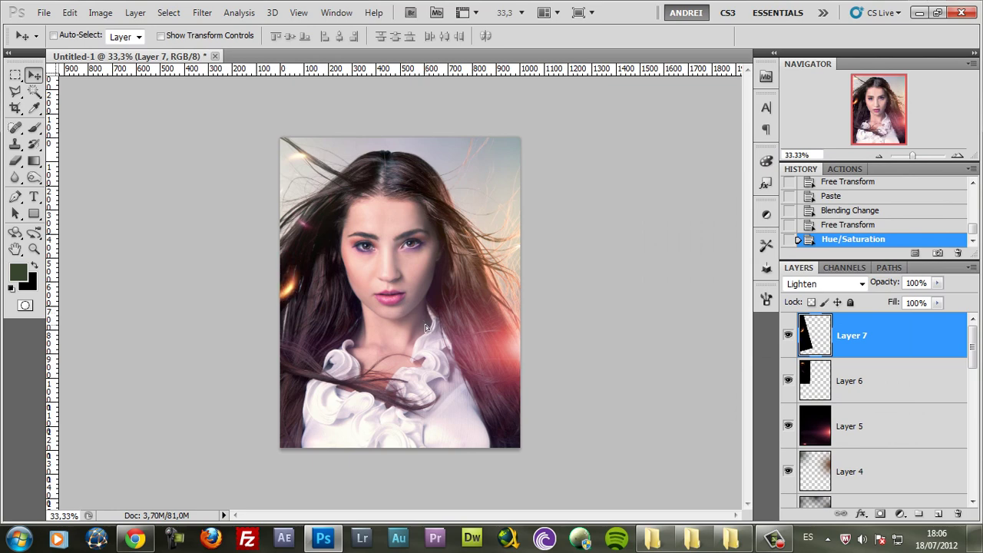
drag(426, 325, 420, 327)
scroll(424, 231, up, 1)
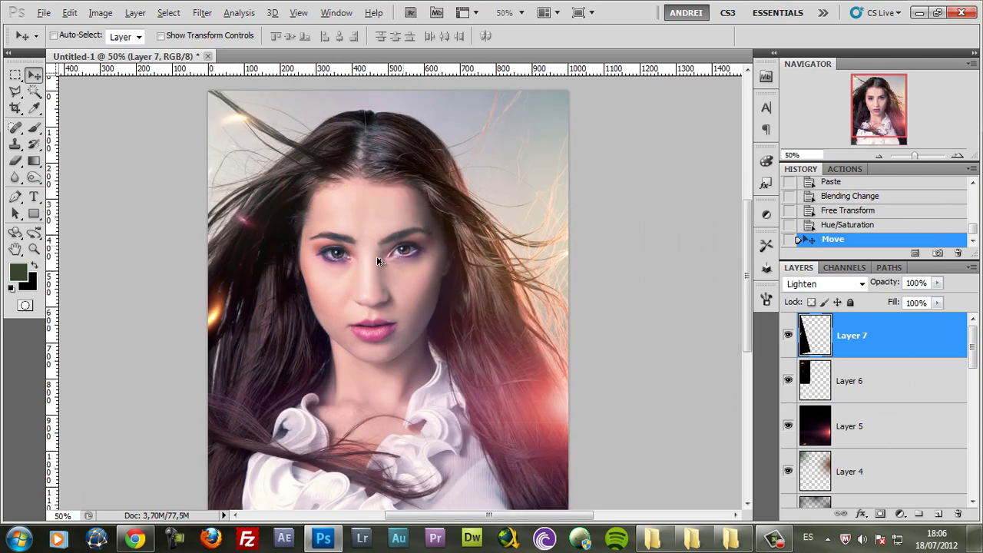
key(ctrl+minus)
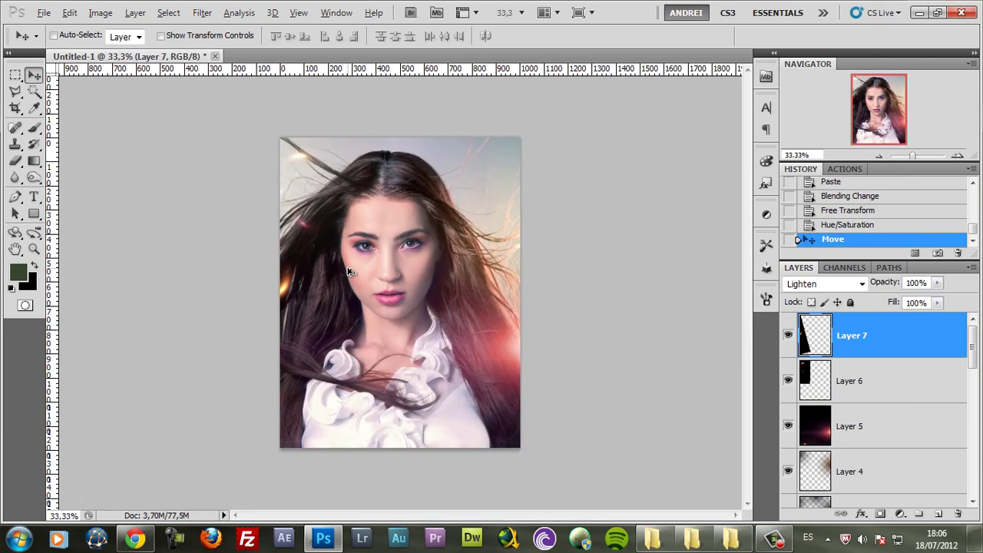
- Add a Vibrance adjustment layer above all layers with vibrance +35 and saturation +4
click(901, 513)
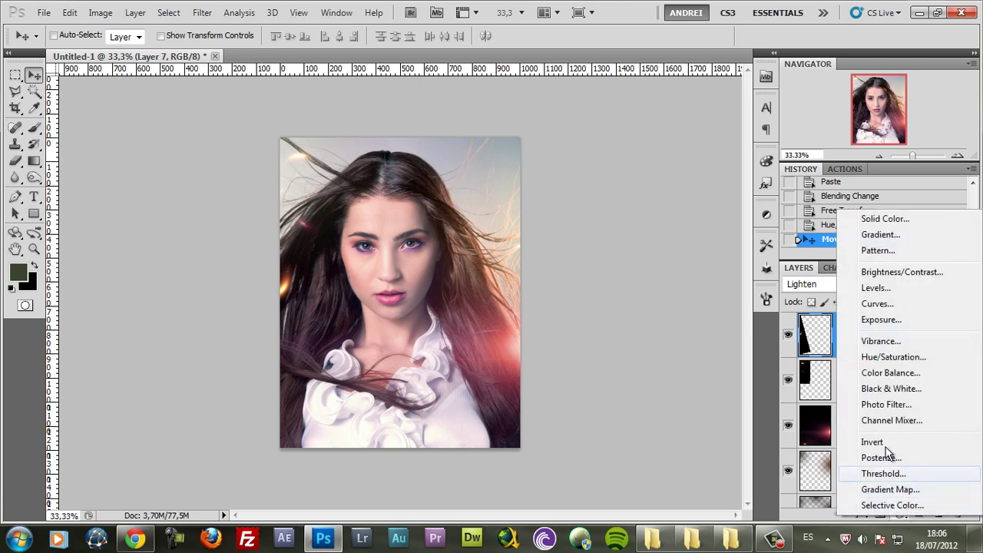
click(881, 341)
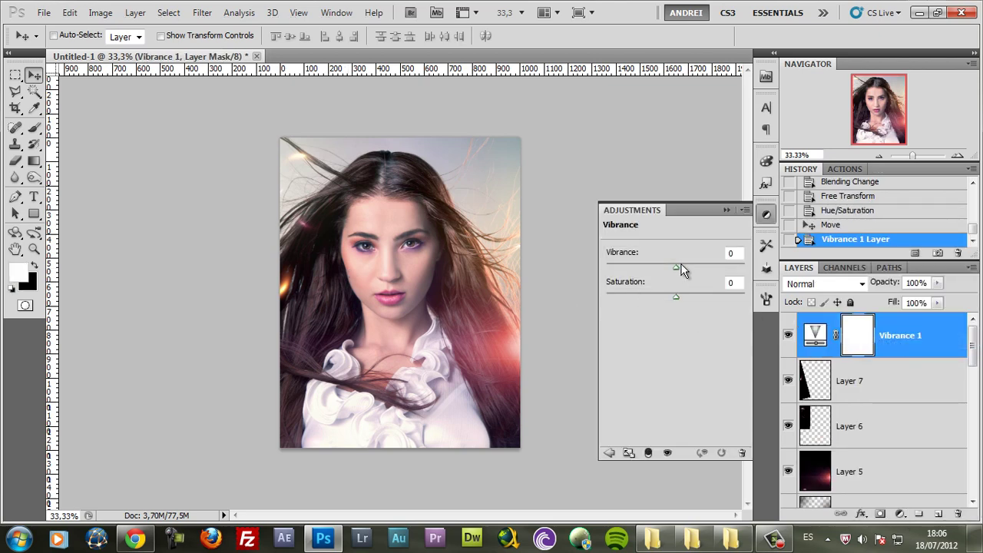
drag(704, 272, 677, 295)
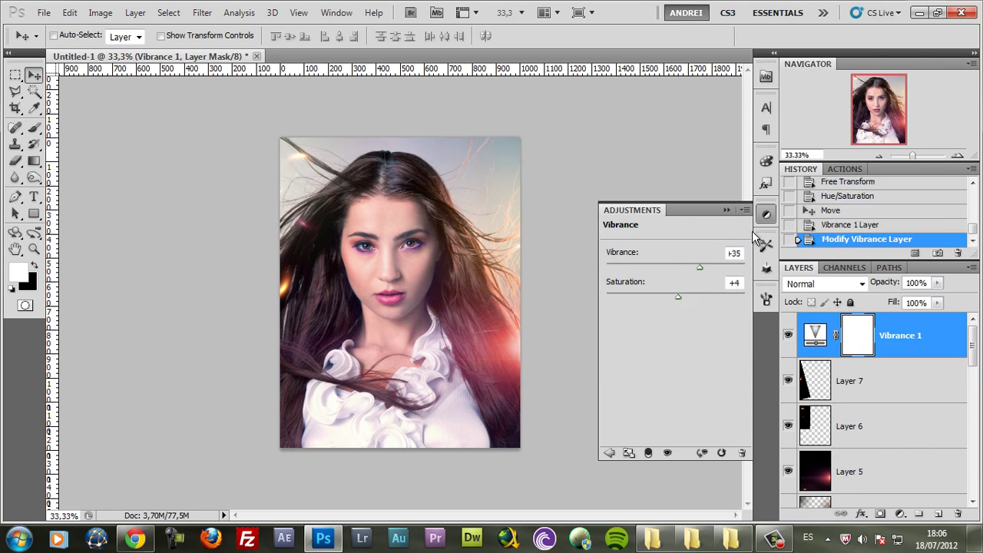
click(726, 209)
- Compare the finished portrait with the untouched photo by repeatedly isolating the Original layer and restoring all layers
scroll(392, 206, up, 1)
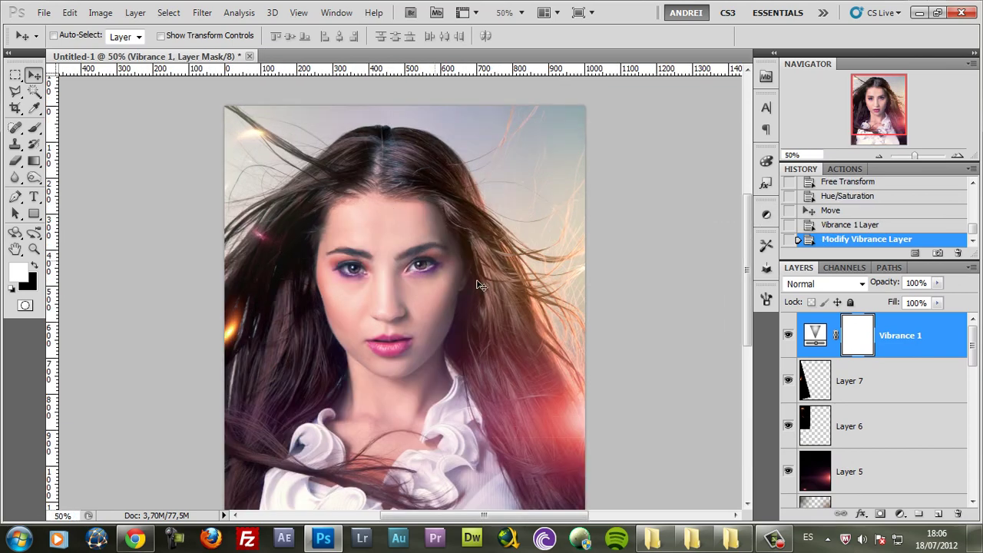
drag(512, 268, 512, 246)
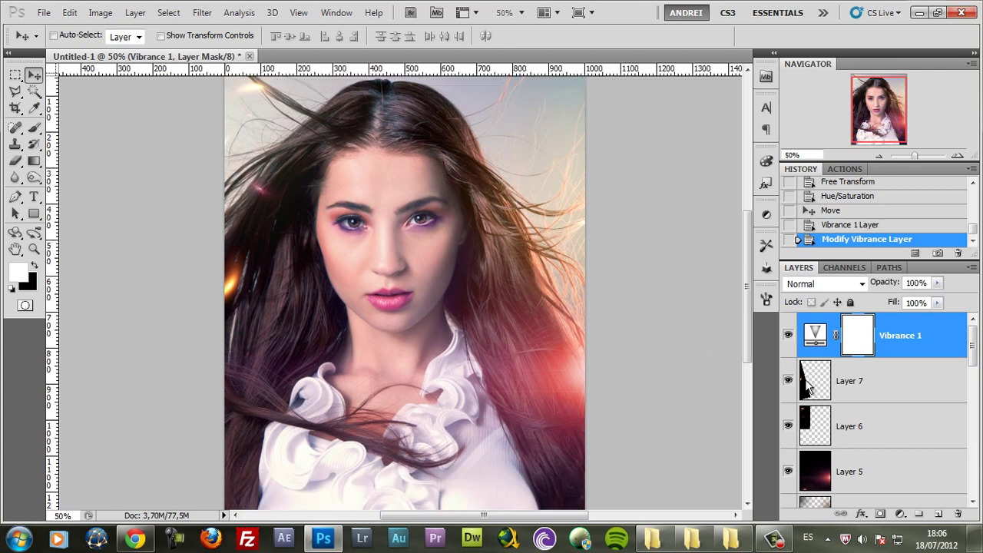
scroll(846, 393, down, 10)
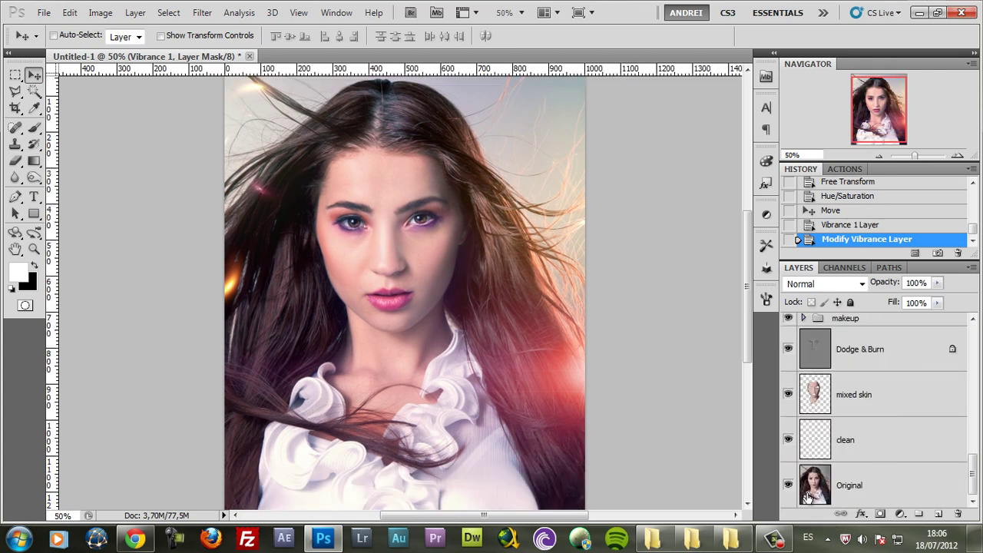
alt+click(787, 486)
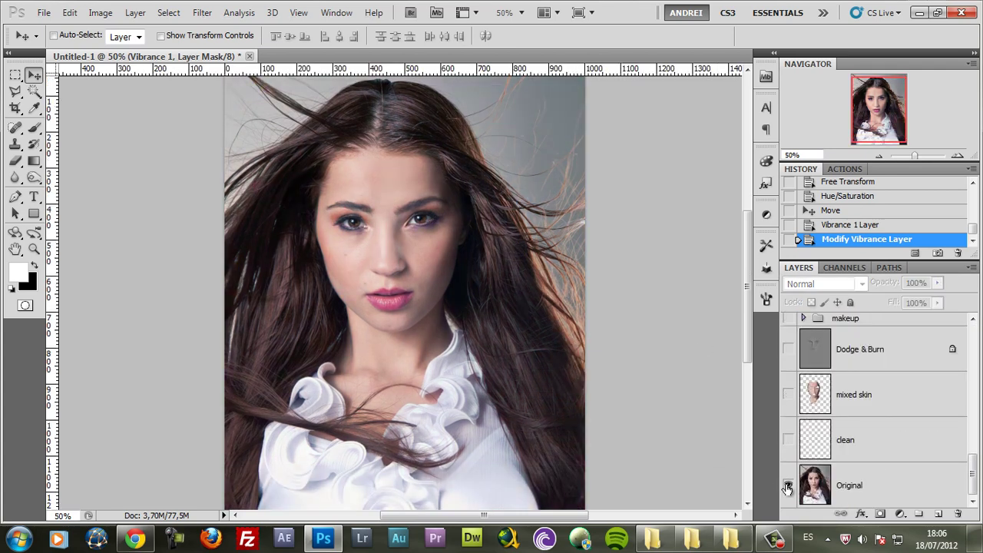
alt+click(787, 486)
alt+click(787, 486)
alt+click(787, 486)
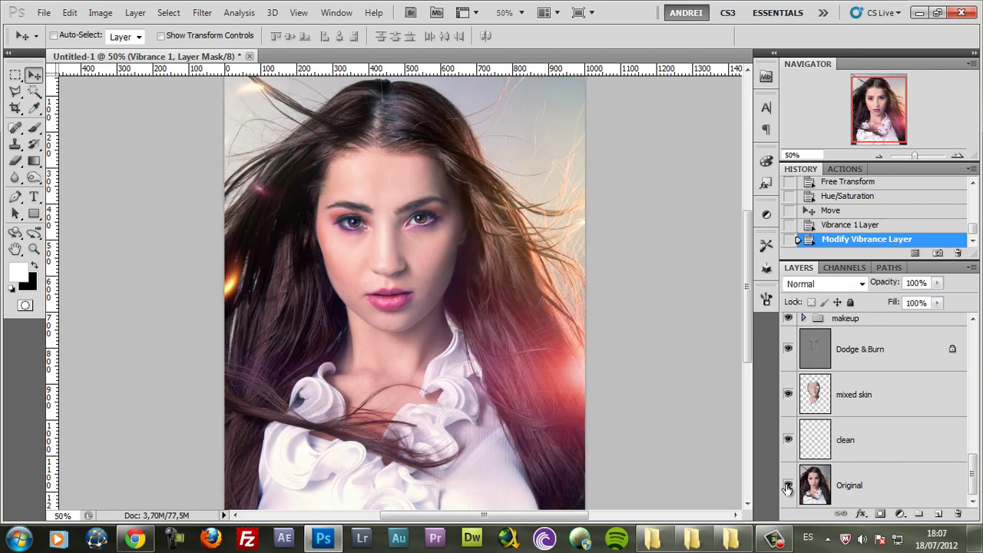